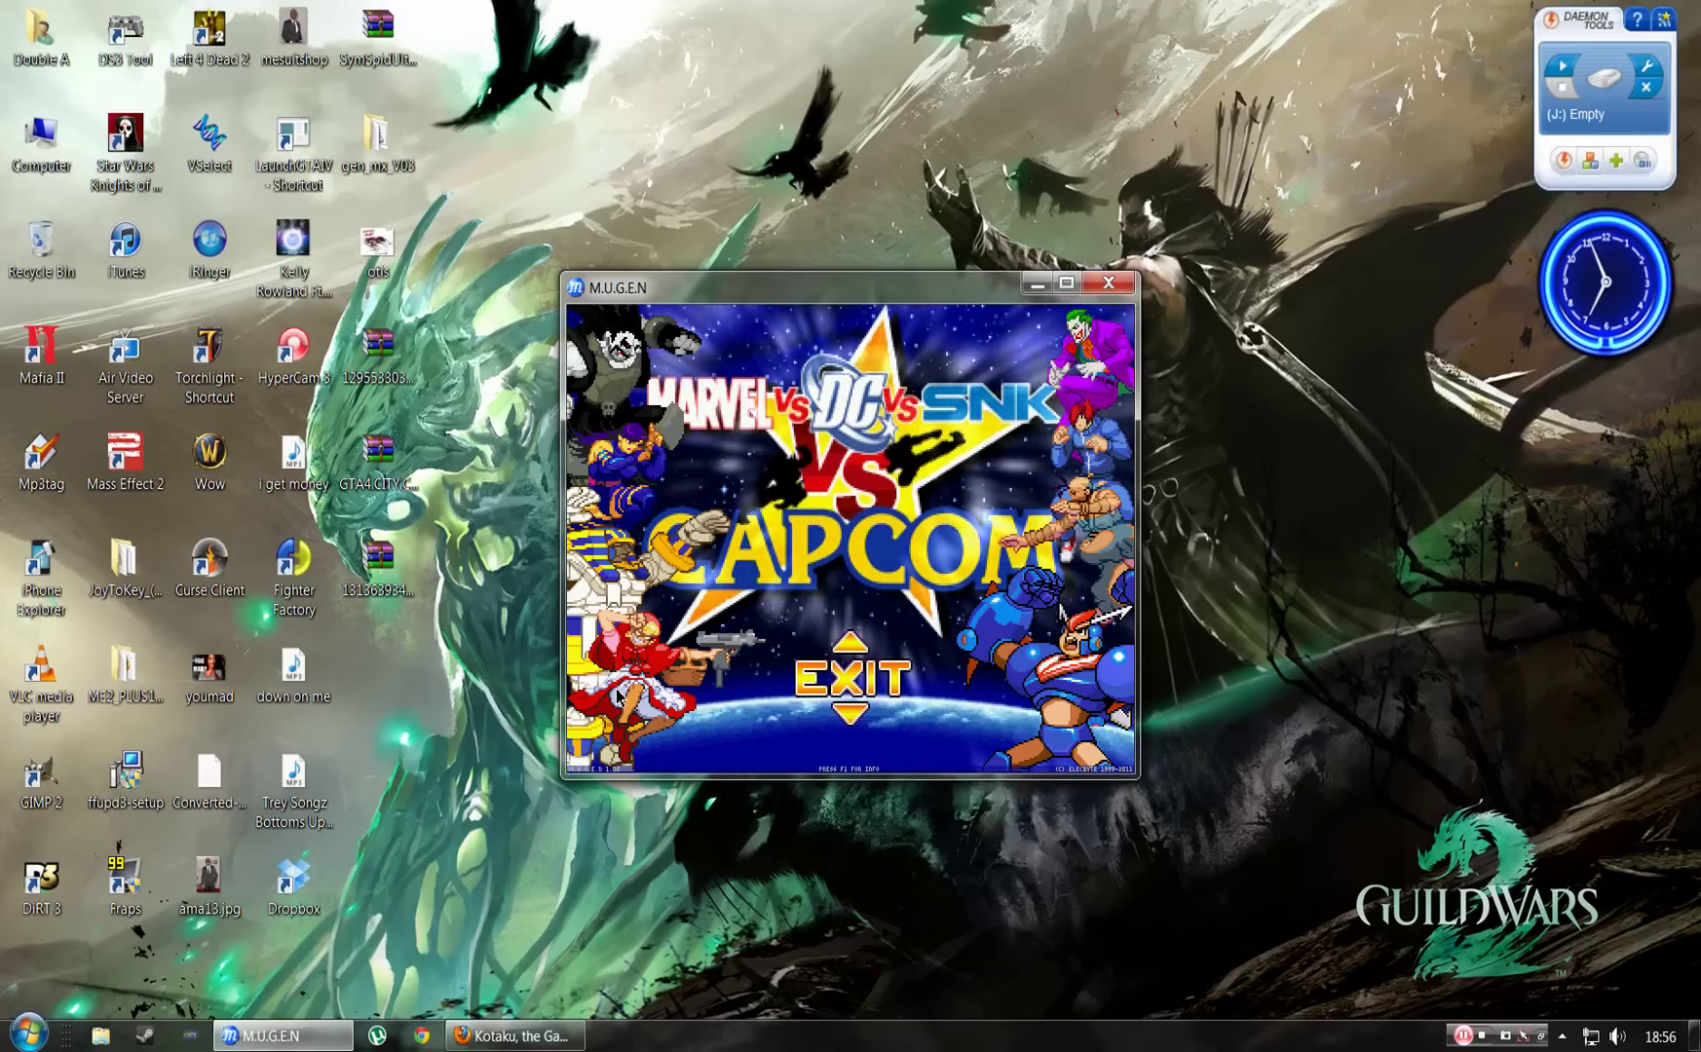
{"action": "key", "text": "Up"}
{"action": "key", "text": "Up"}
{"action": "key", "text": "Up"}
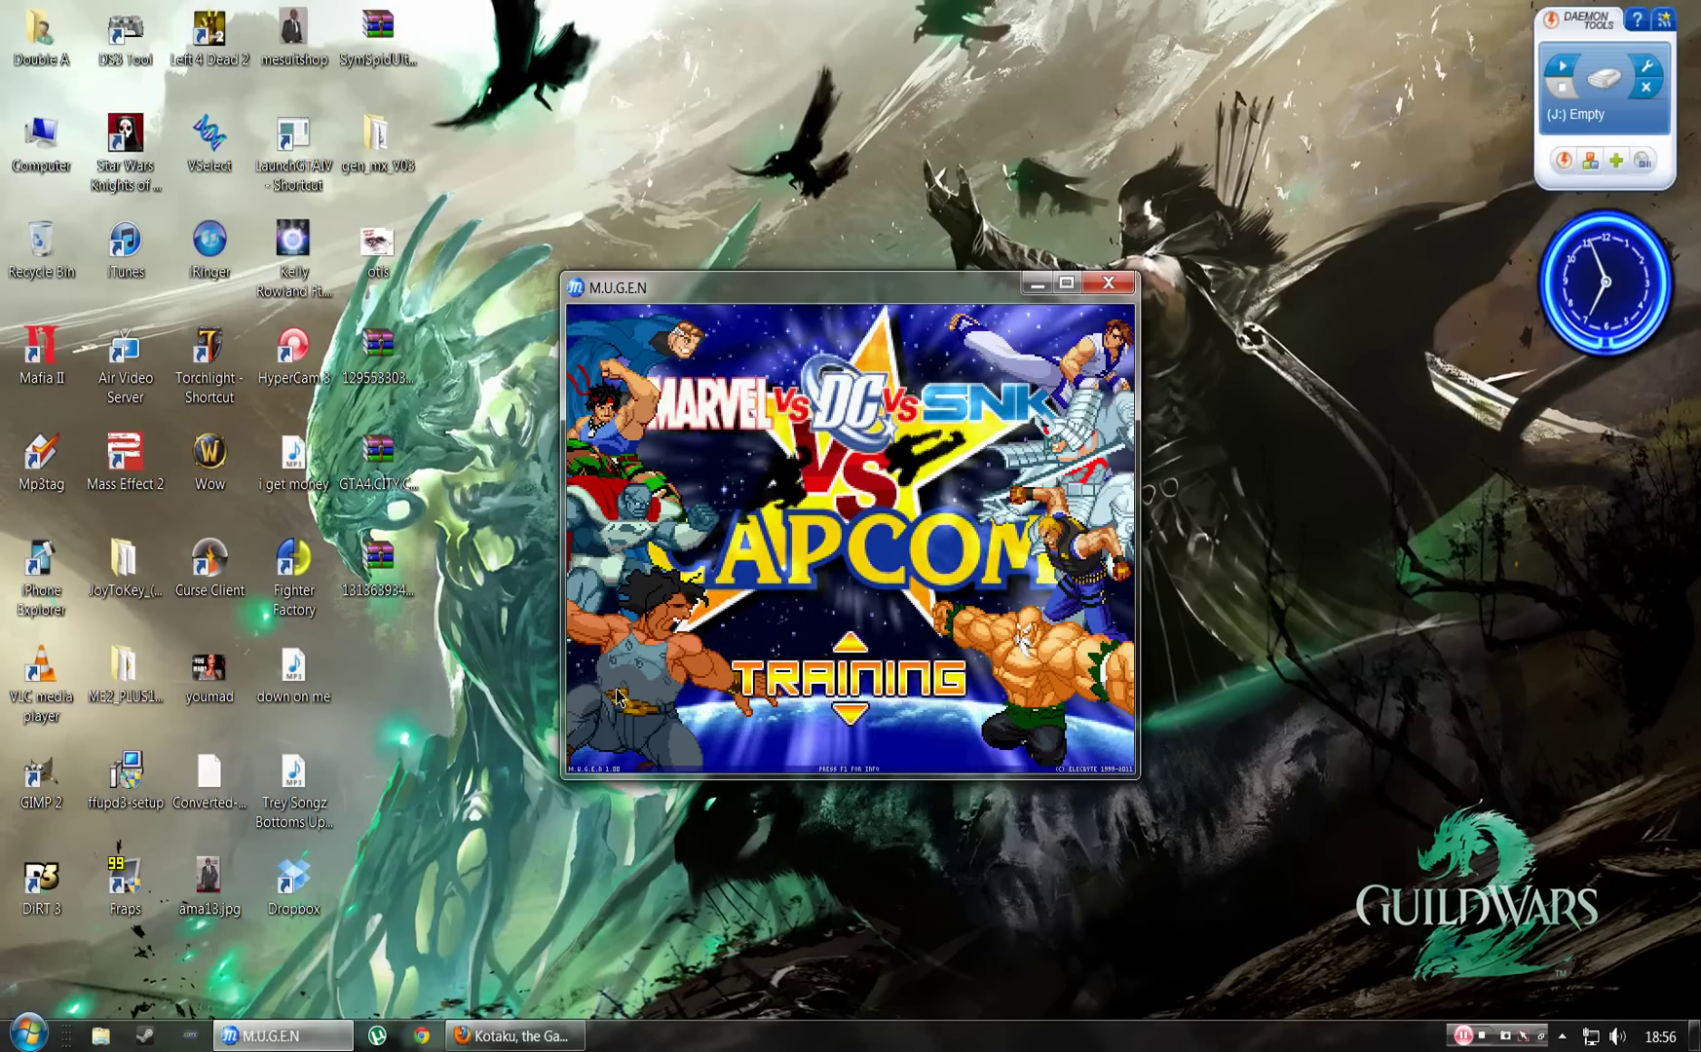
{"action": "key", "text": "Return"}
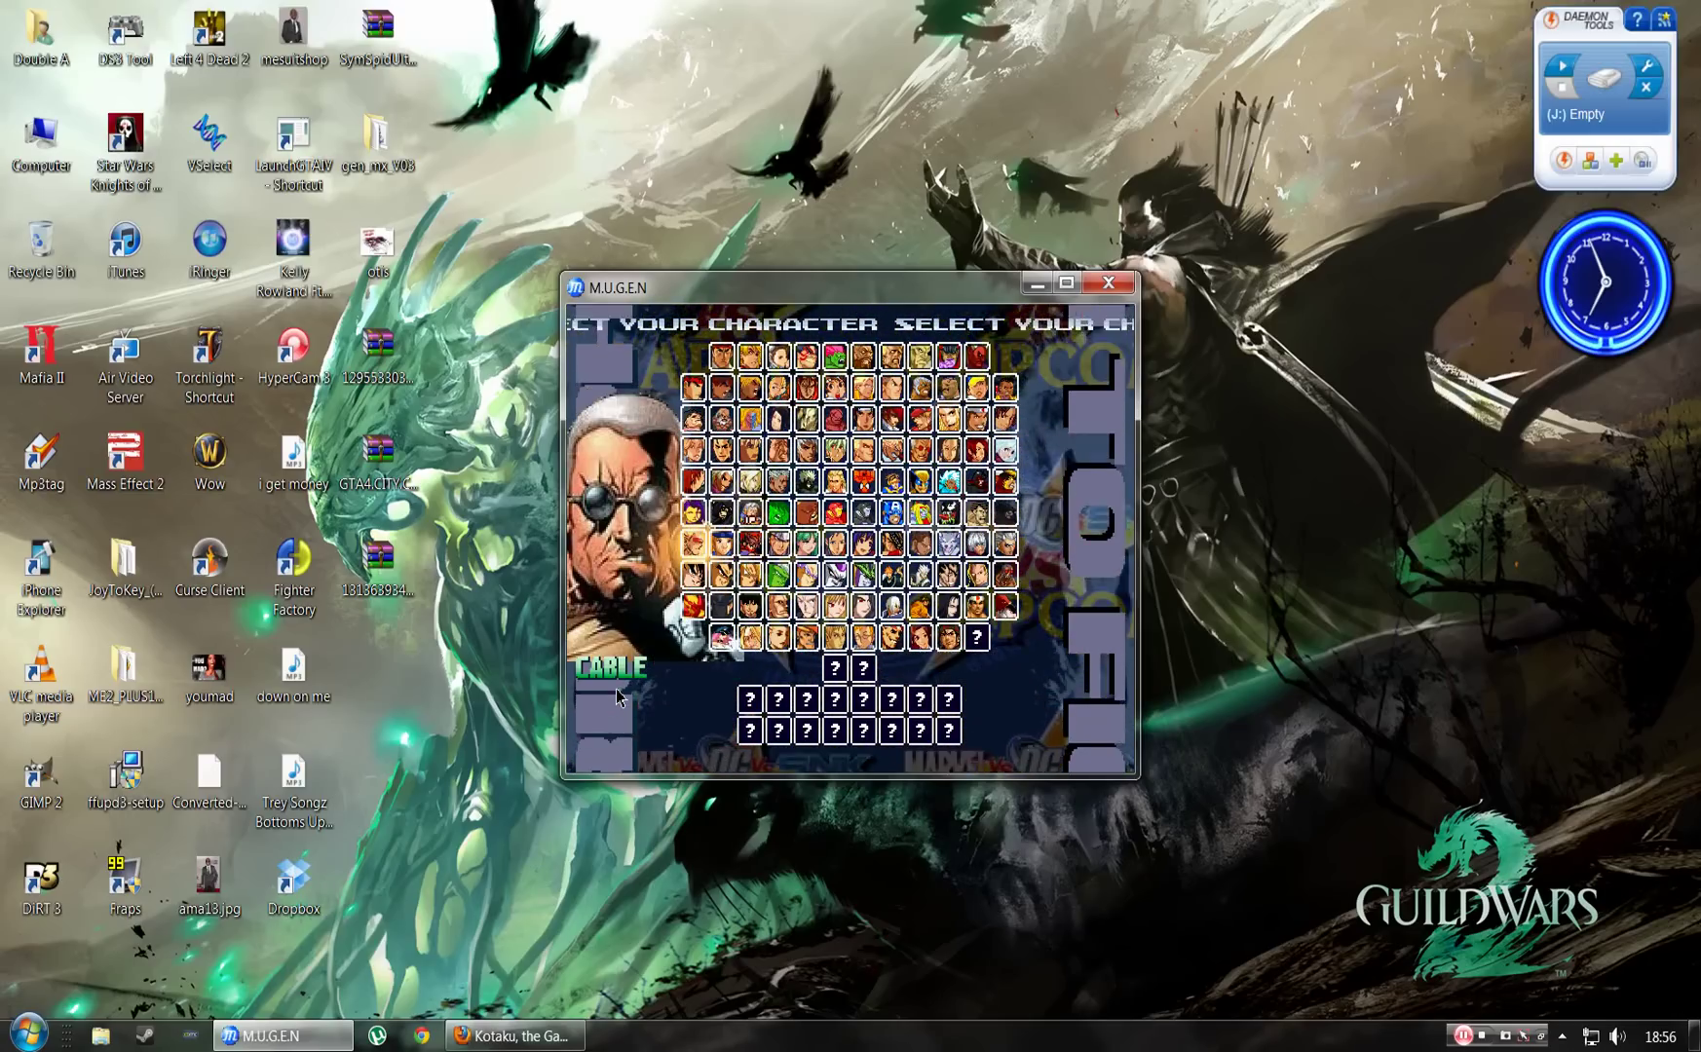
{"action": "key", "text": "Down"}
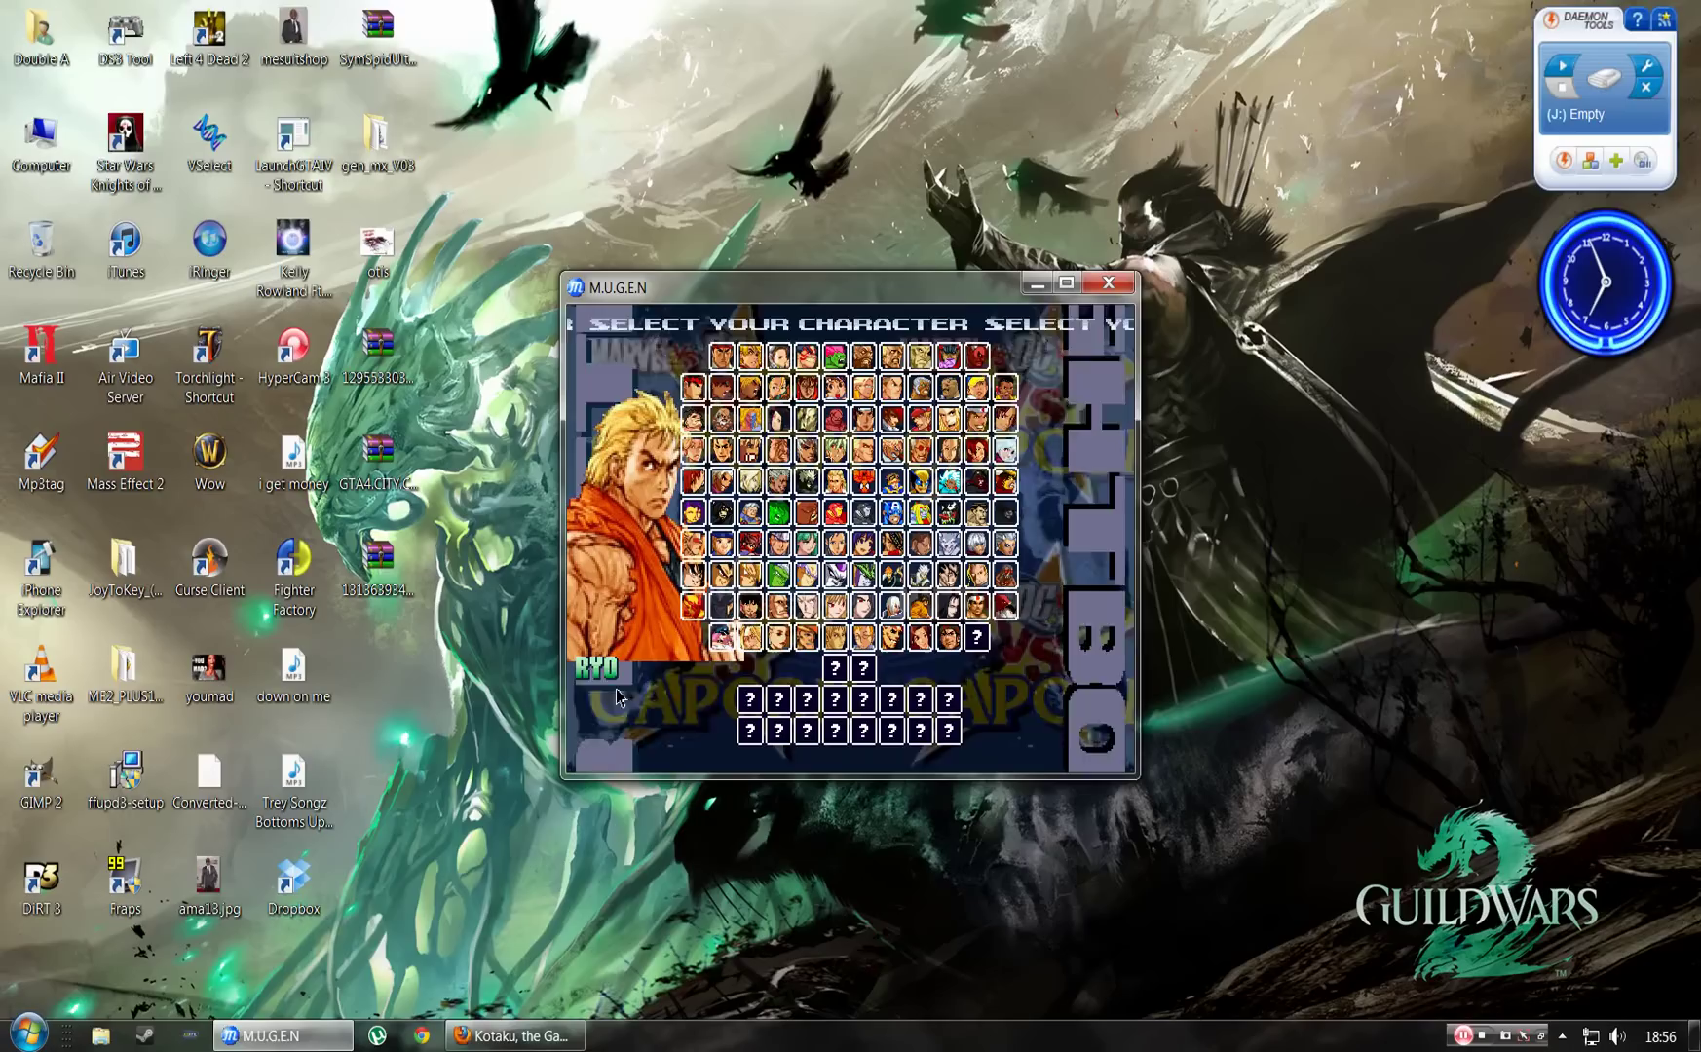
{"action": "key", "text": "Right"}
{"action": "key", "text": "Right"}
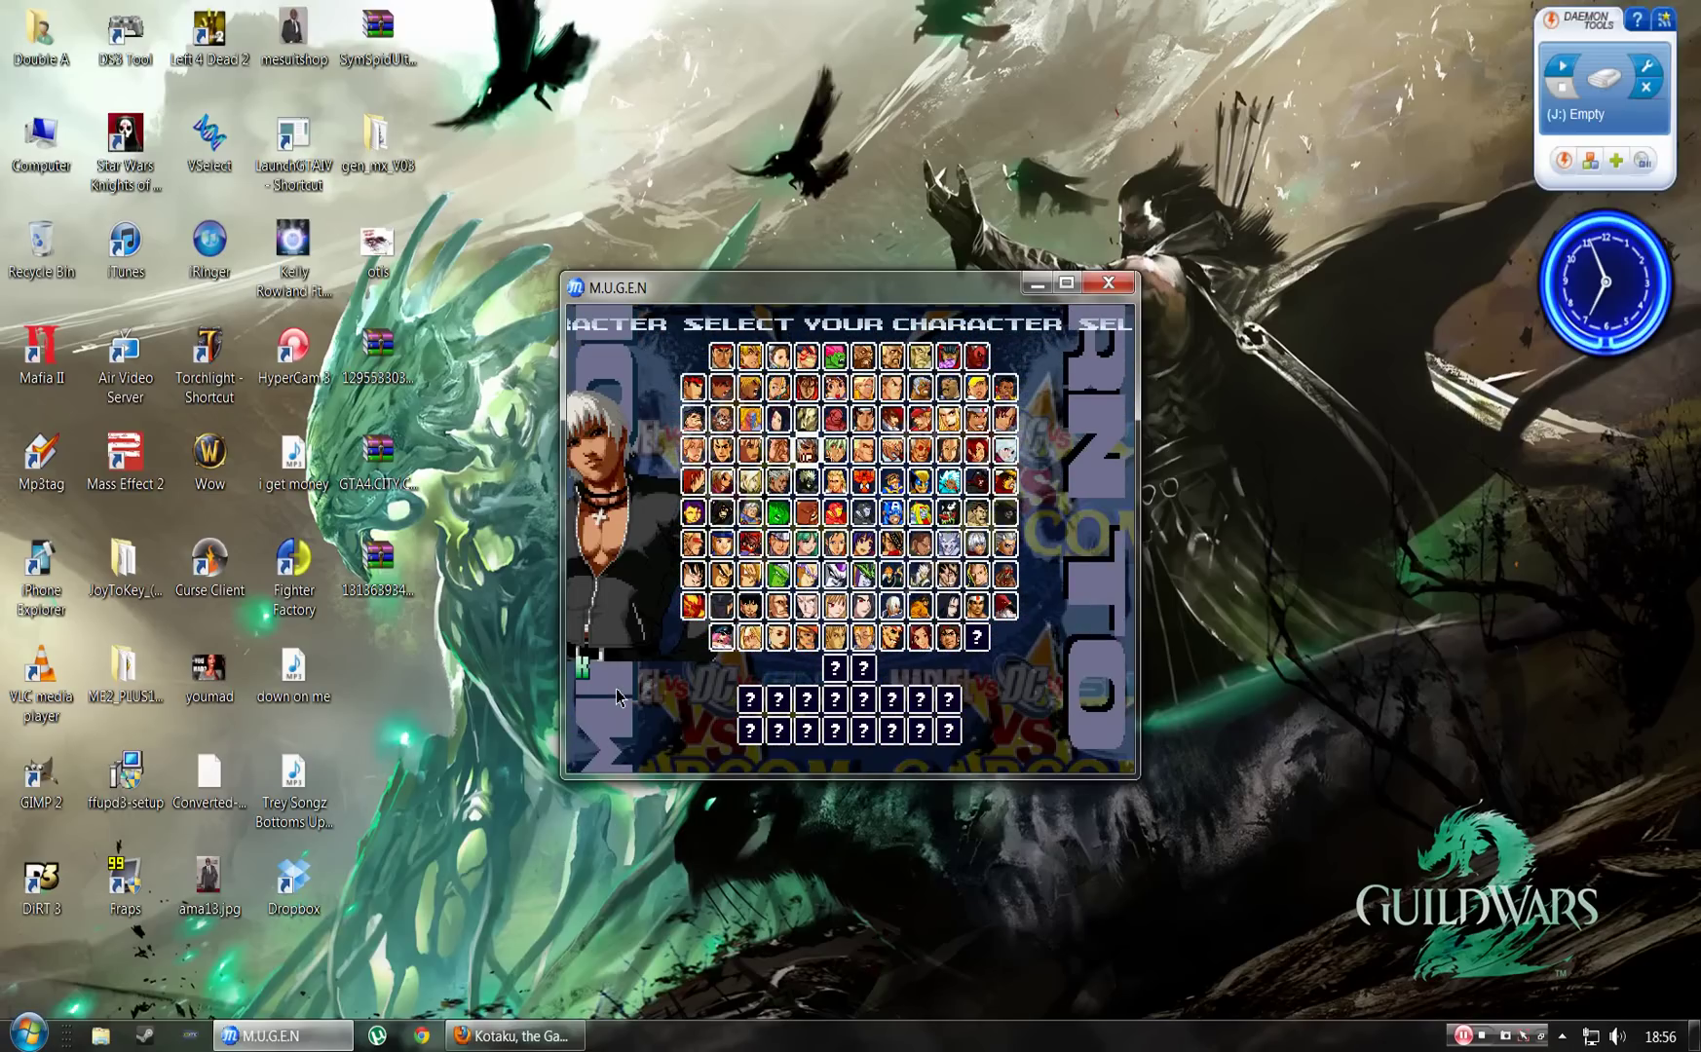
{"action": "key", "text": "Left"}
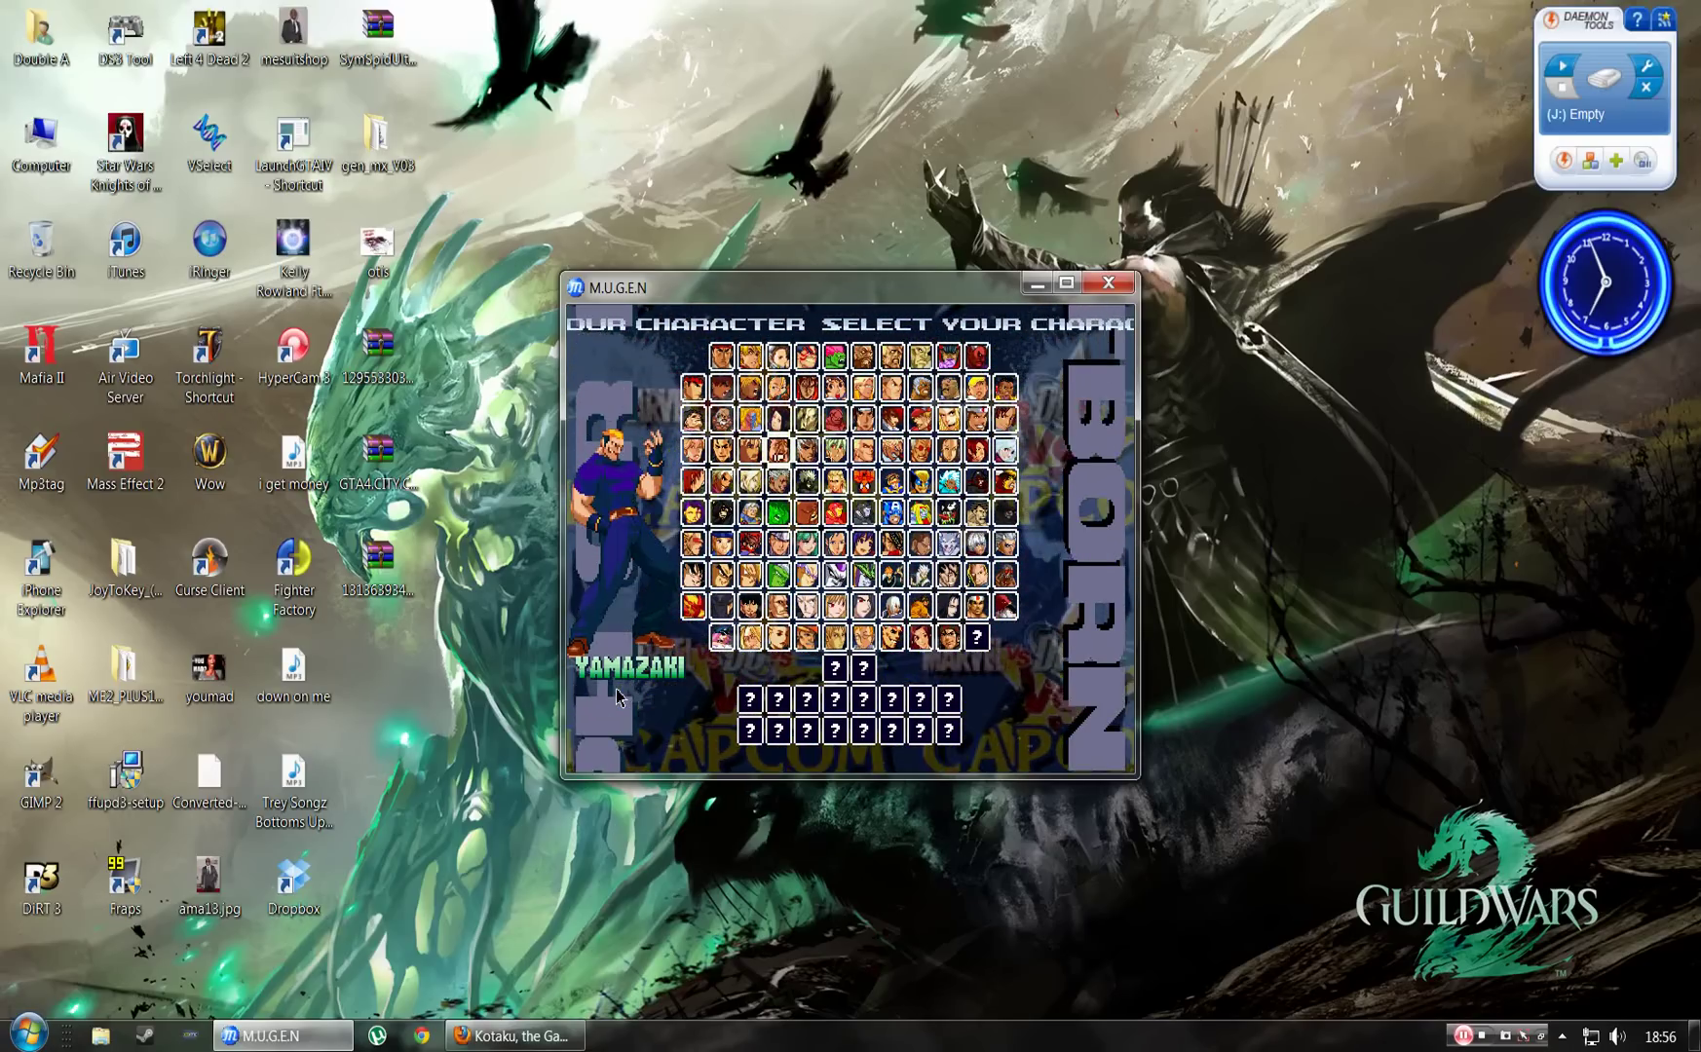
{"action": "key", "text": "Down"}
{"action": "key", "text": "Down"}
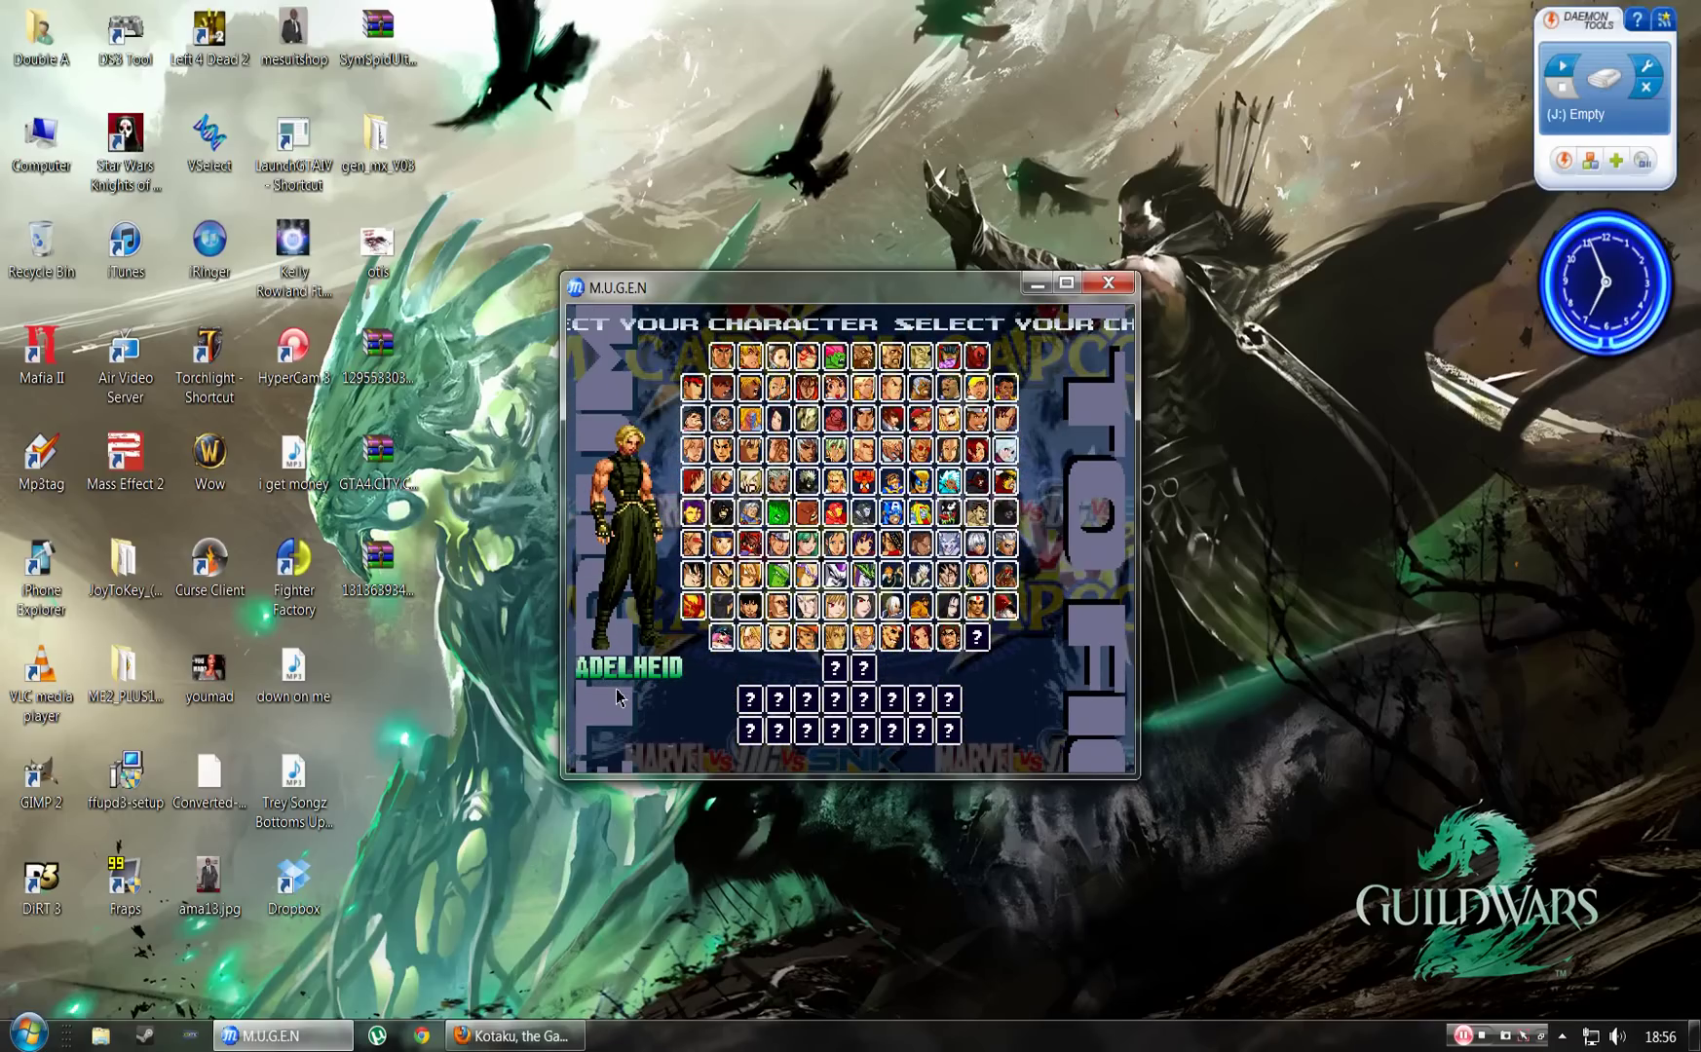
{"action": "key", "text": "Up"}
{"action": "key", "text": "Up"}
{"action": "key", "text": "Up"}
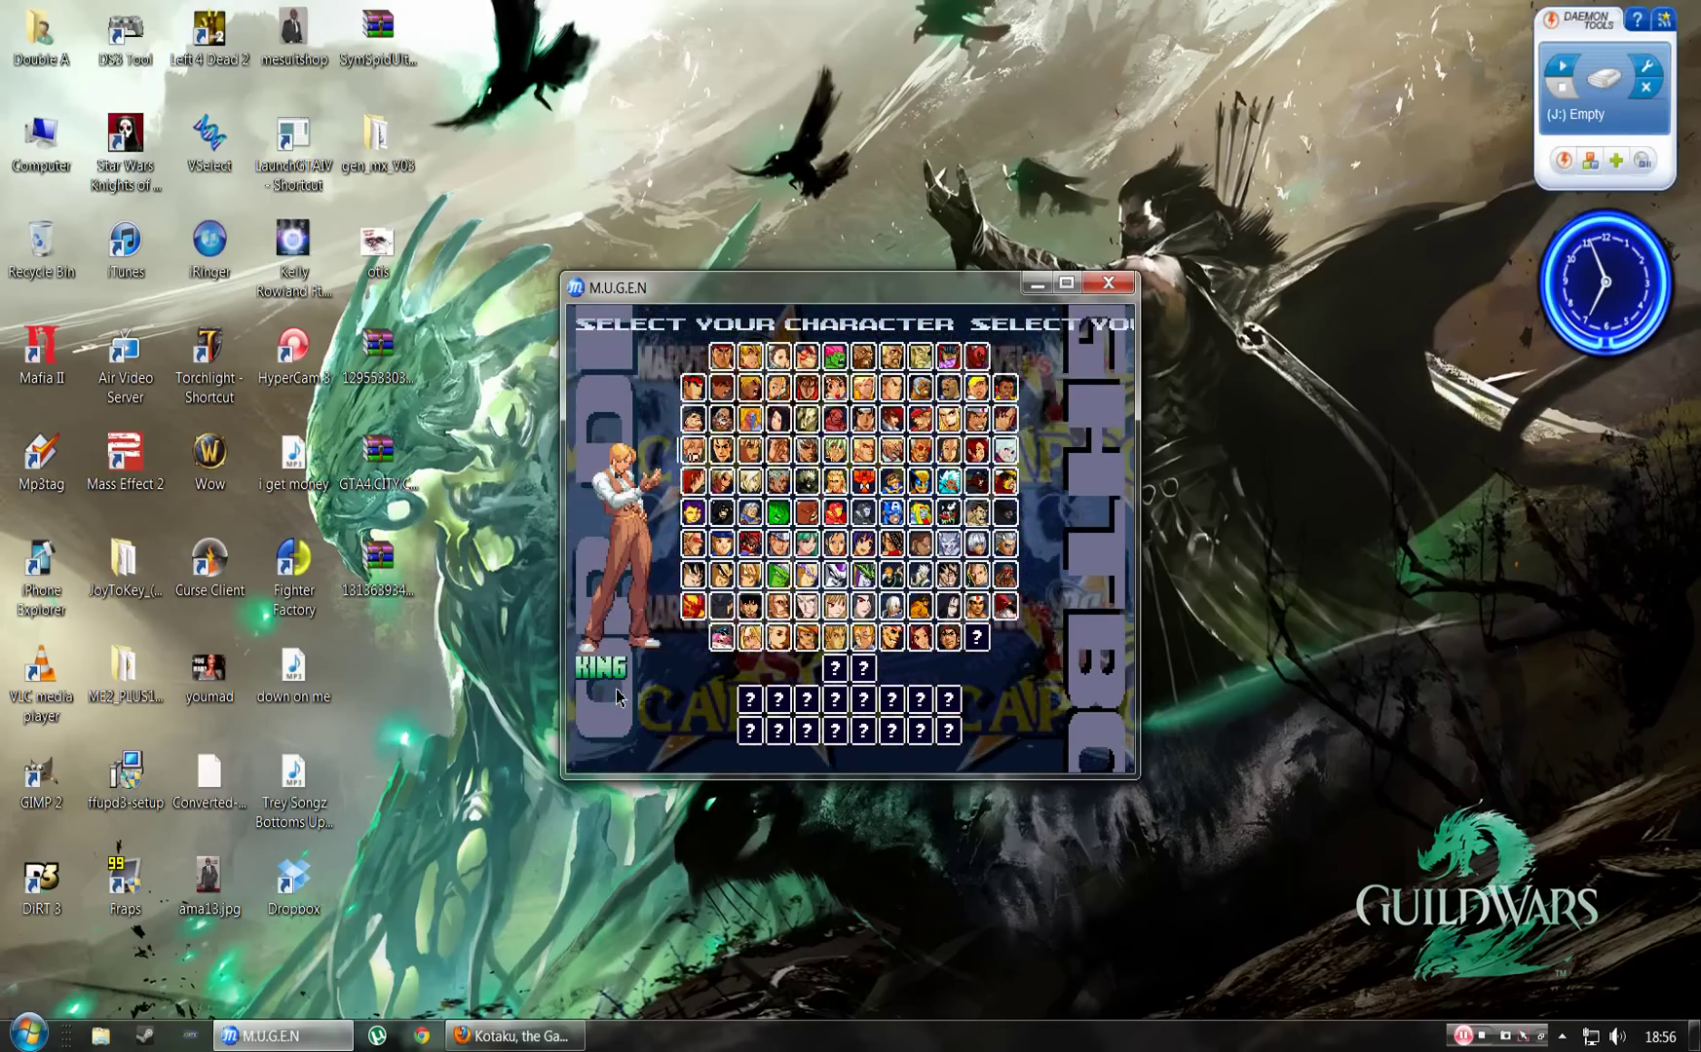
{"action": "key", "text": "Down"}
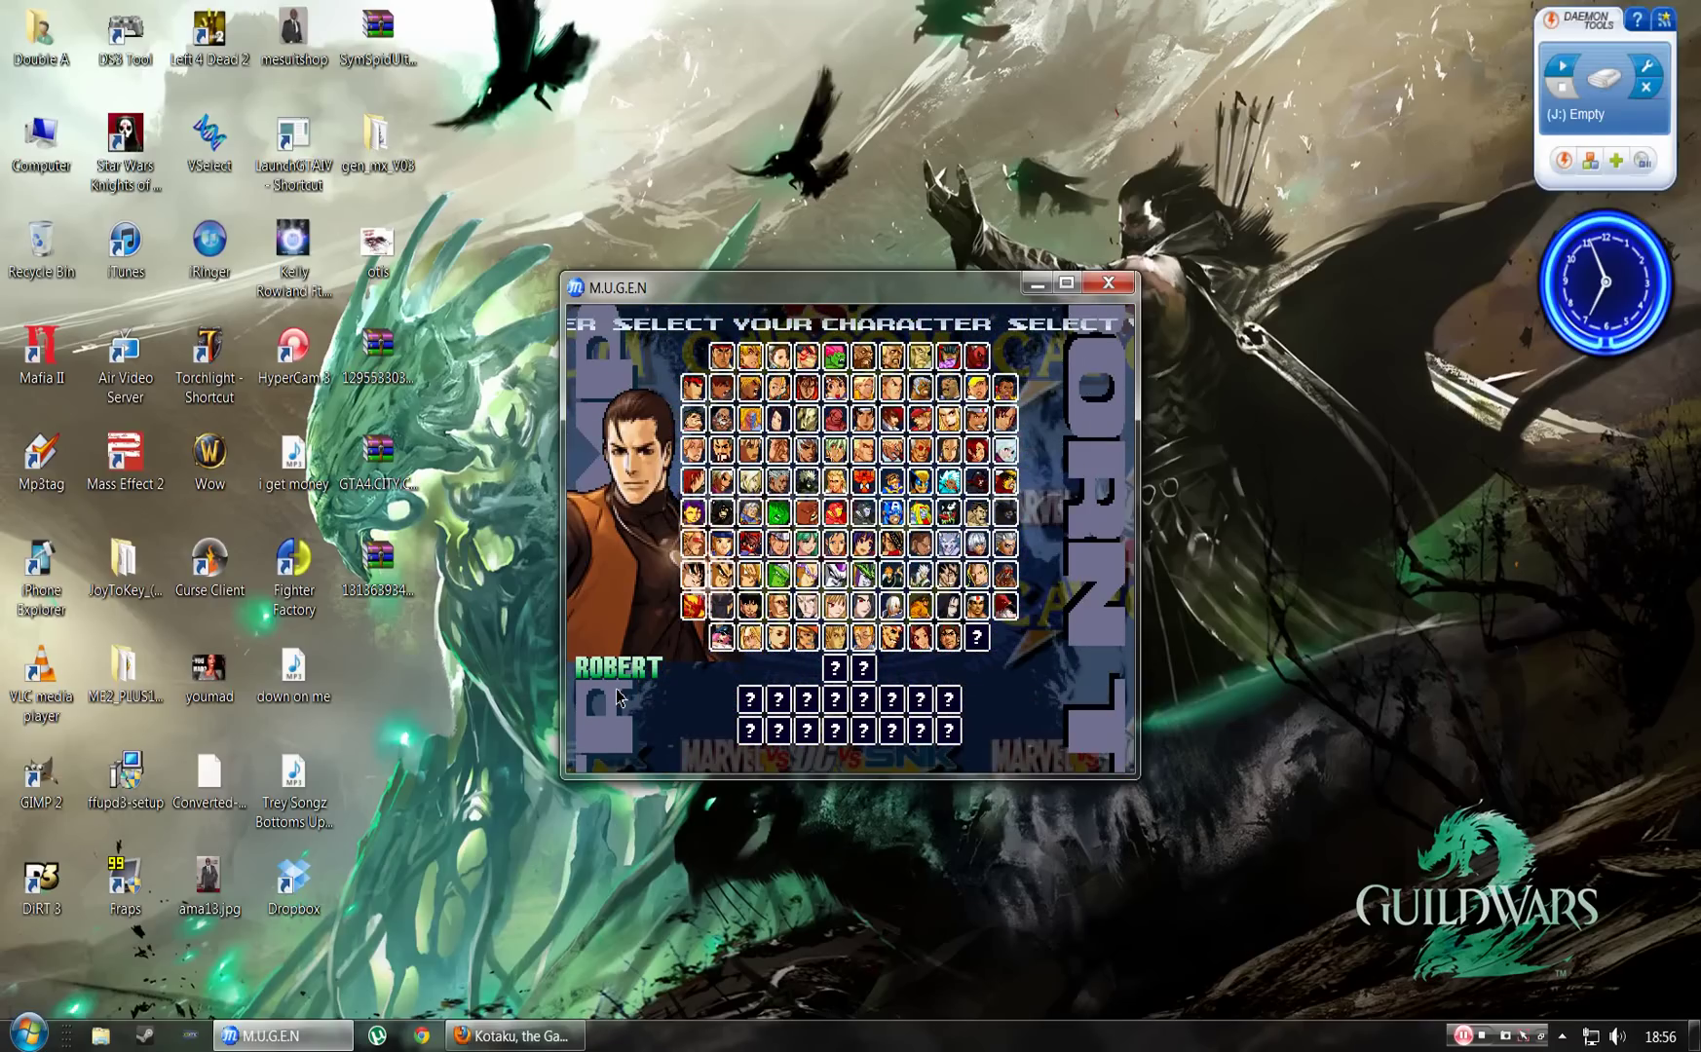
{"action": "key", "text": "Up"}
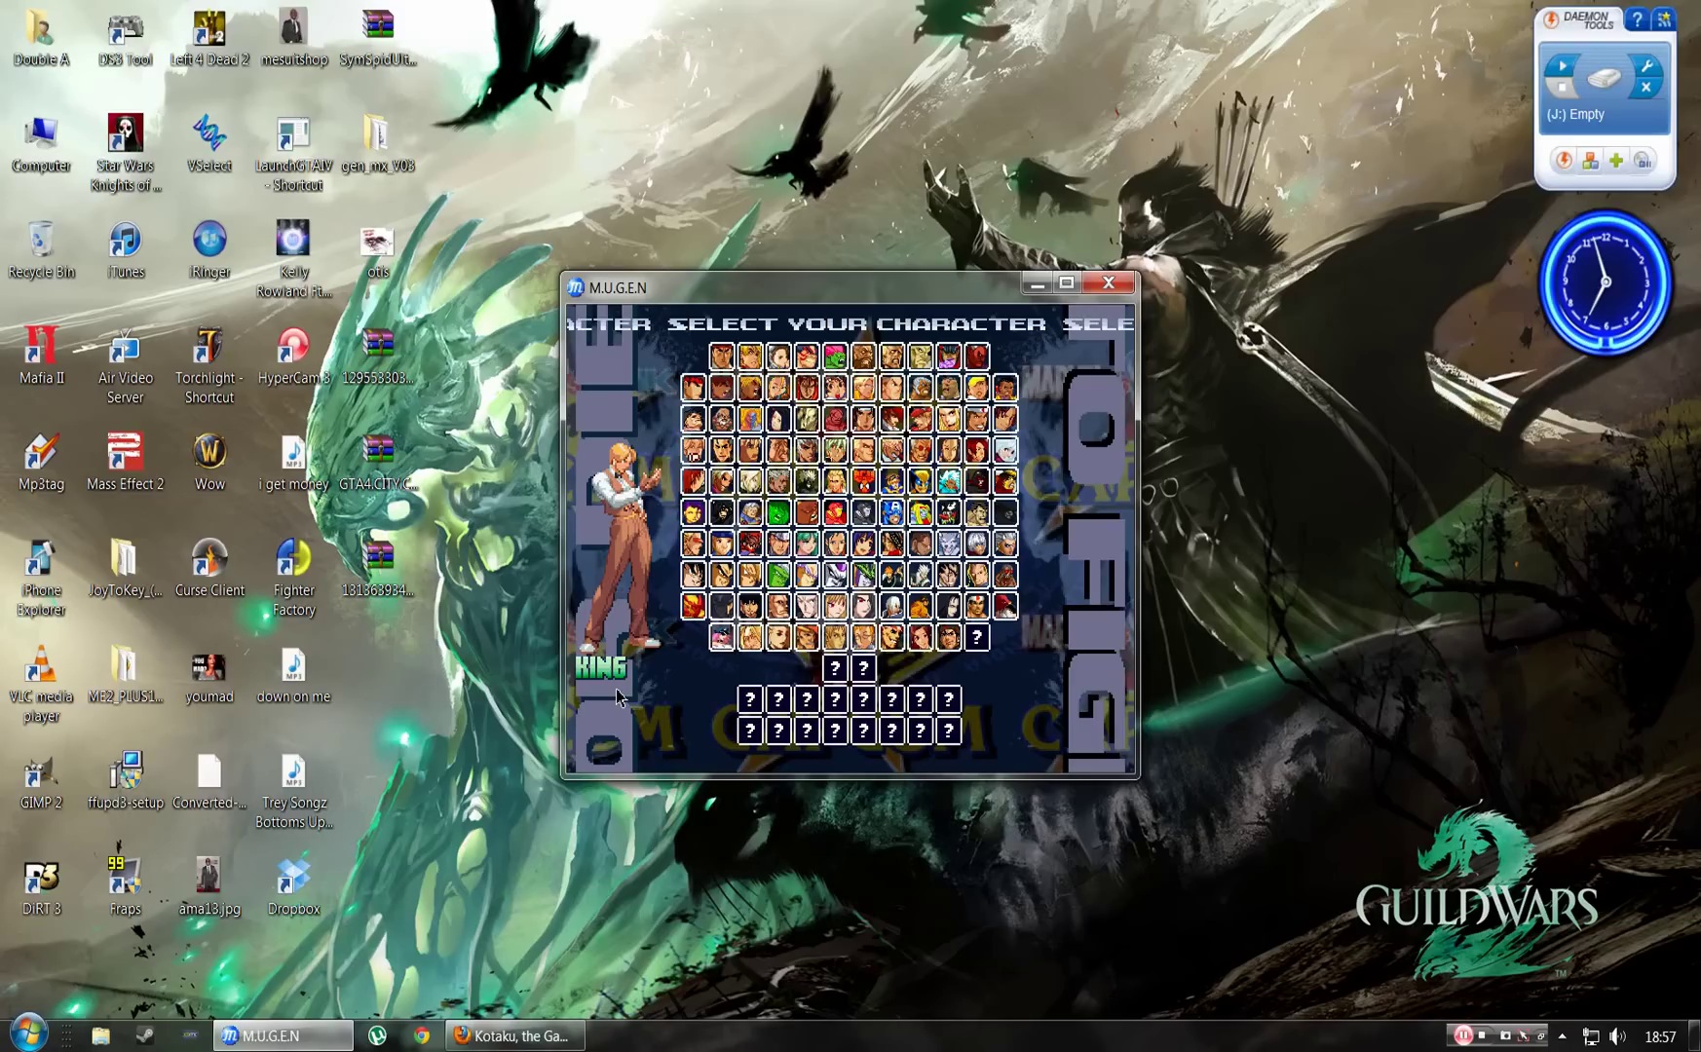
{"action": "key", "text": "Escape"}
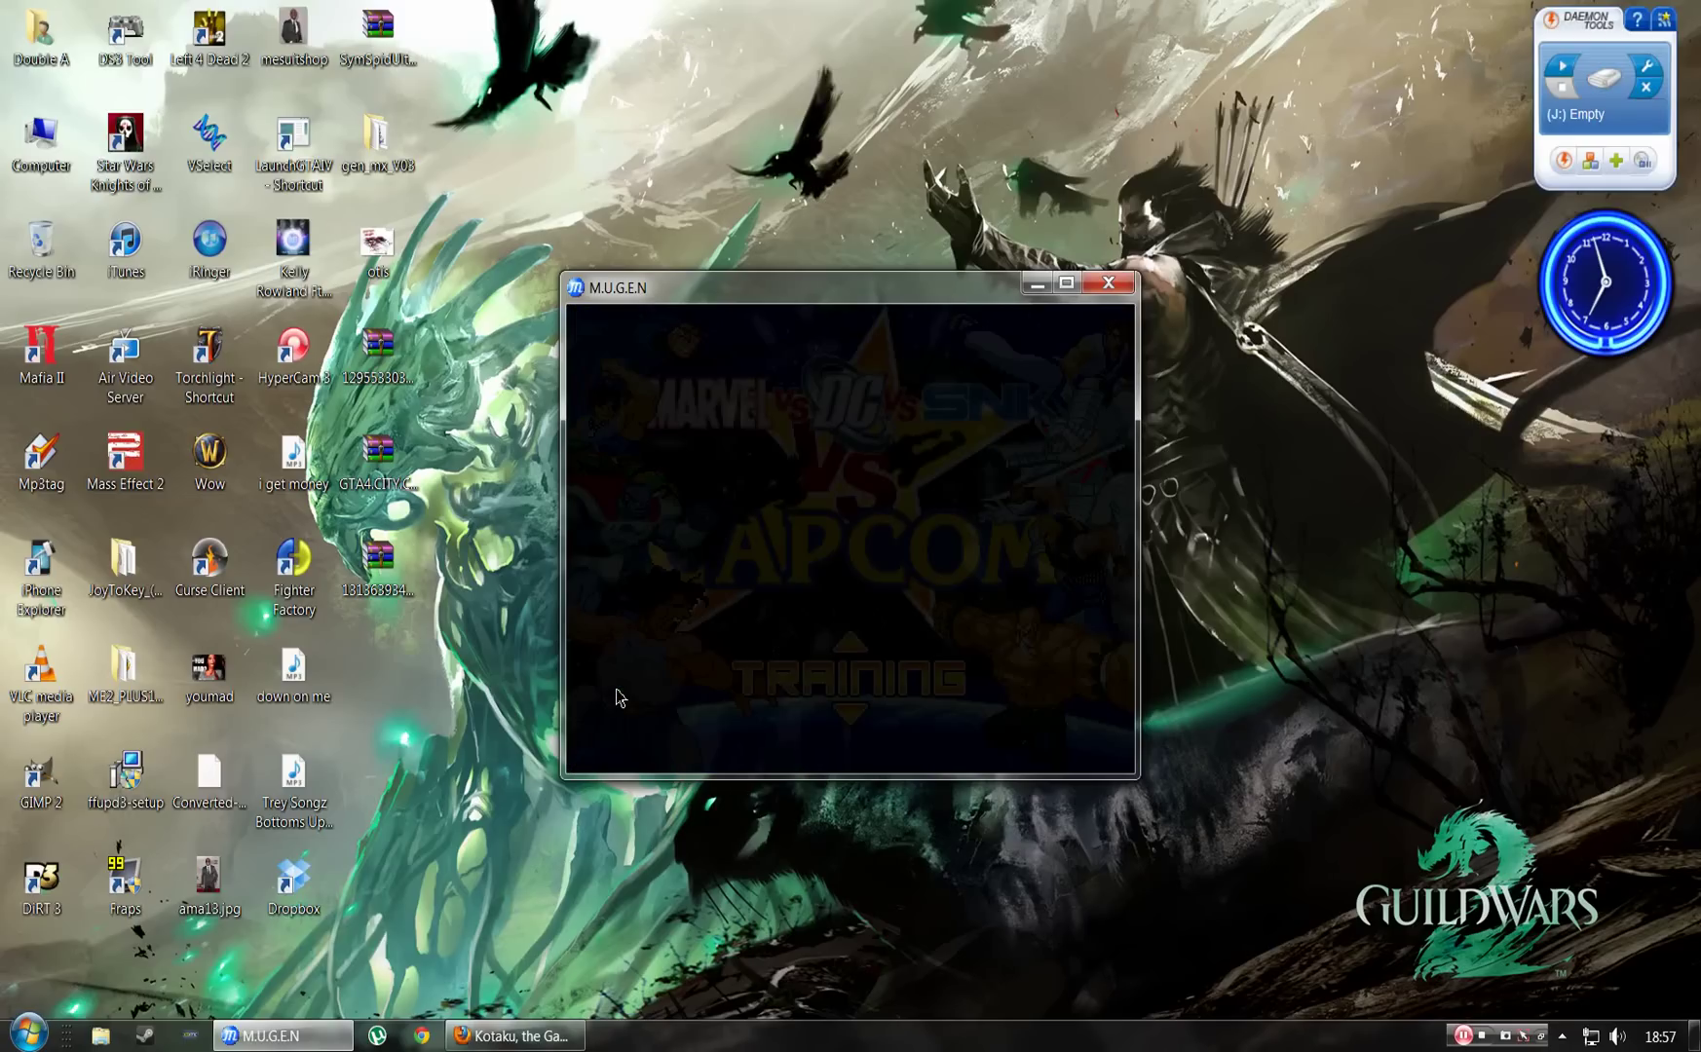
Quit MUGEN, launch Fighter Factory on a new untitled project, and centre its window.
{"action": "key", "text": "Escape"}
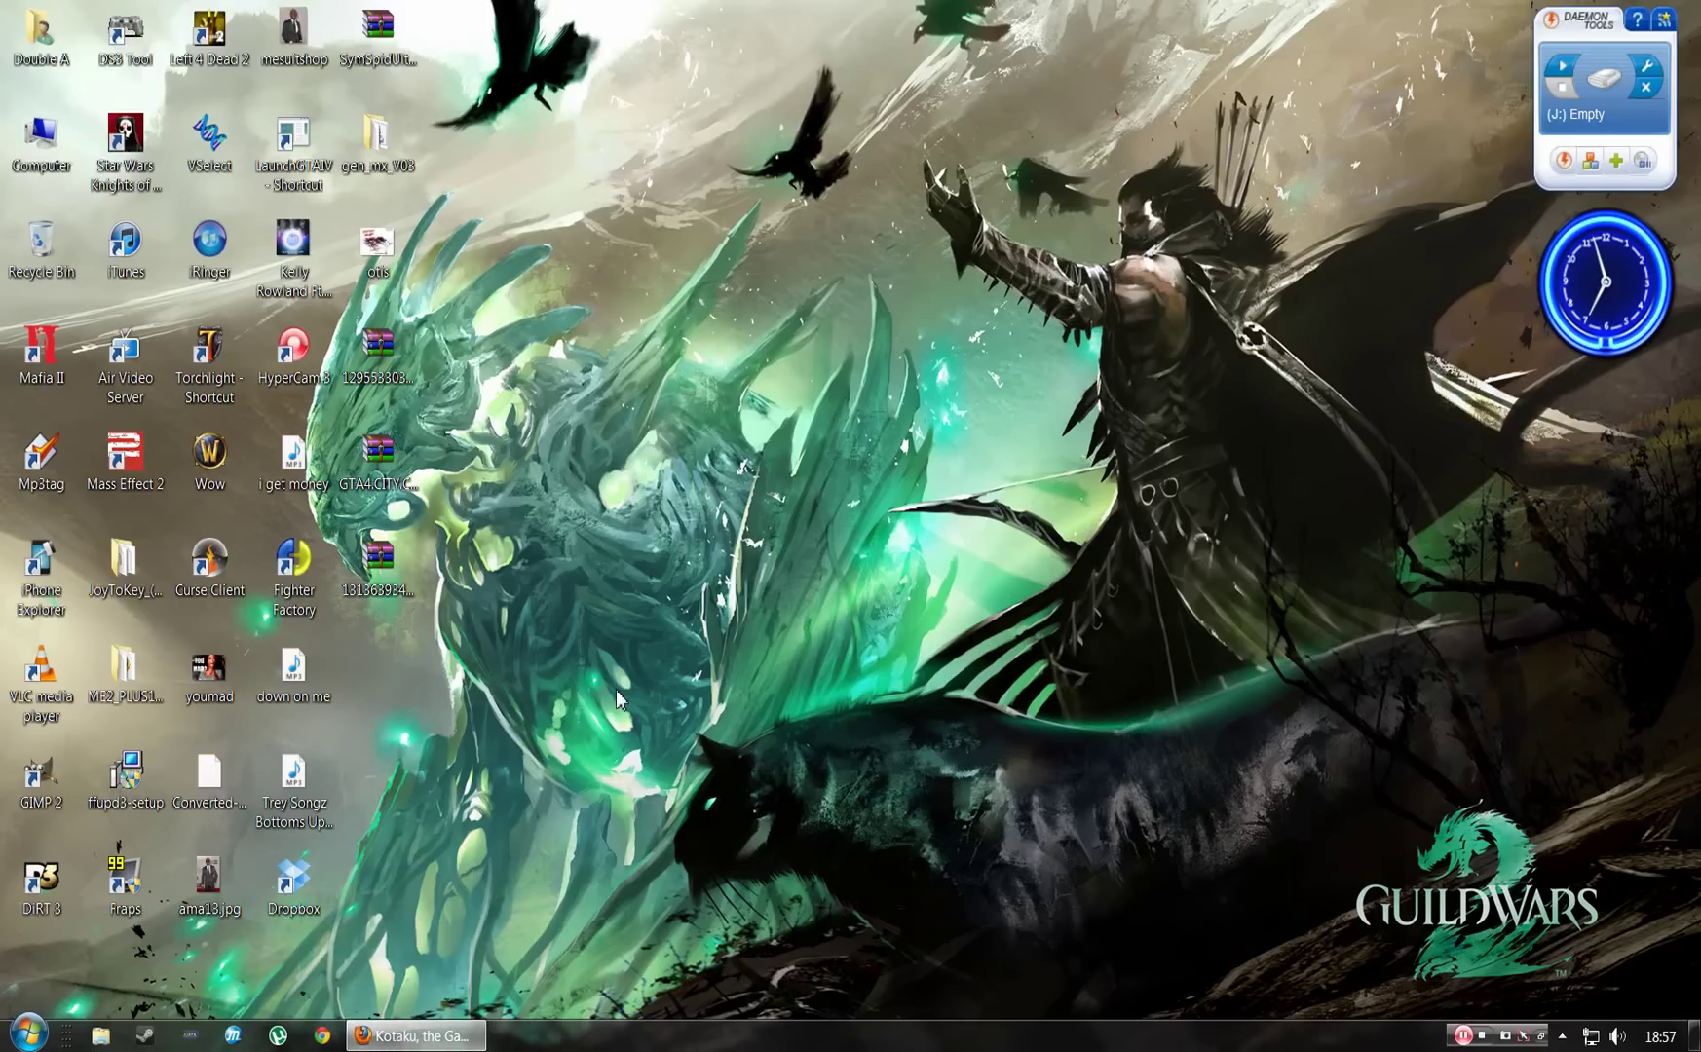
{"action": "double_click", "coordinate": [292, 563]}
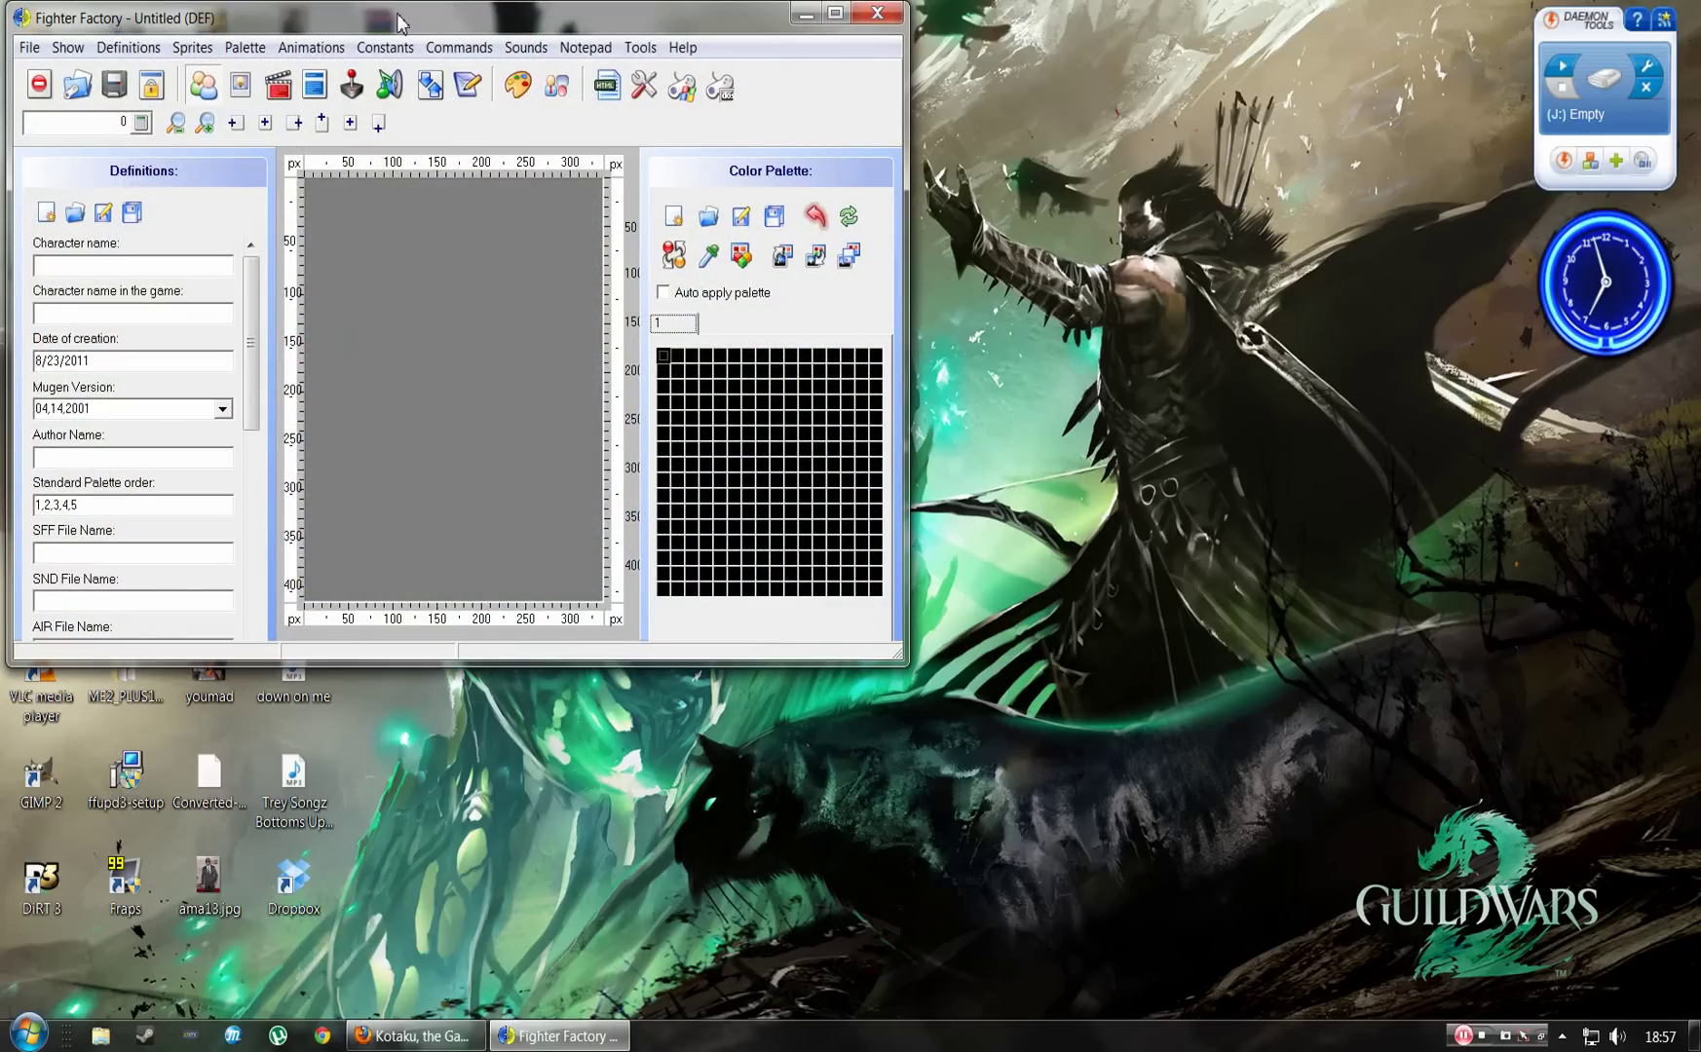
{"action": "left_click_drag", "start_coordinate": [397, 22], "coordinate": [828, 170]}
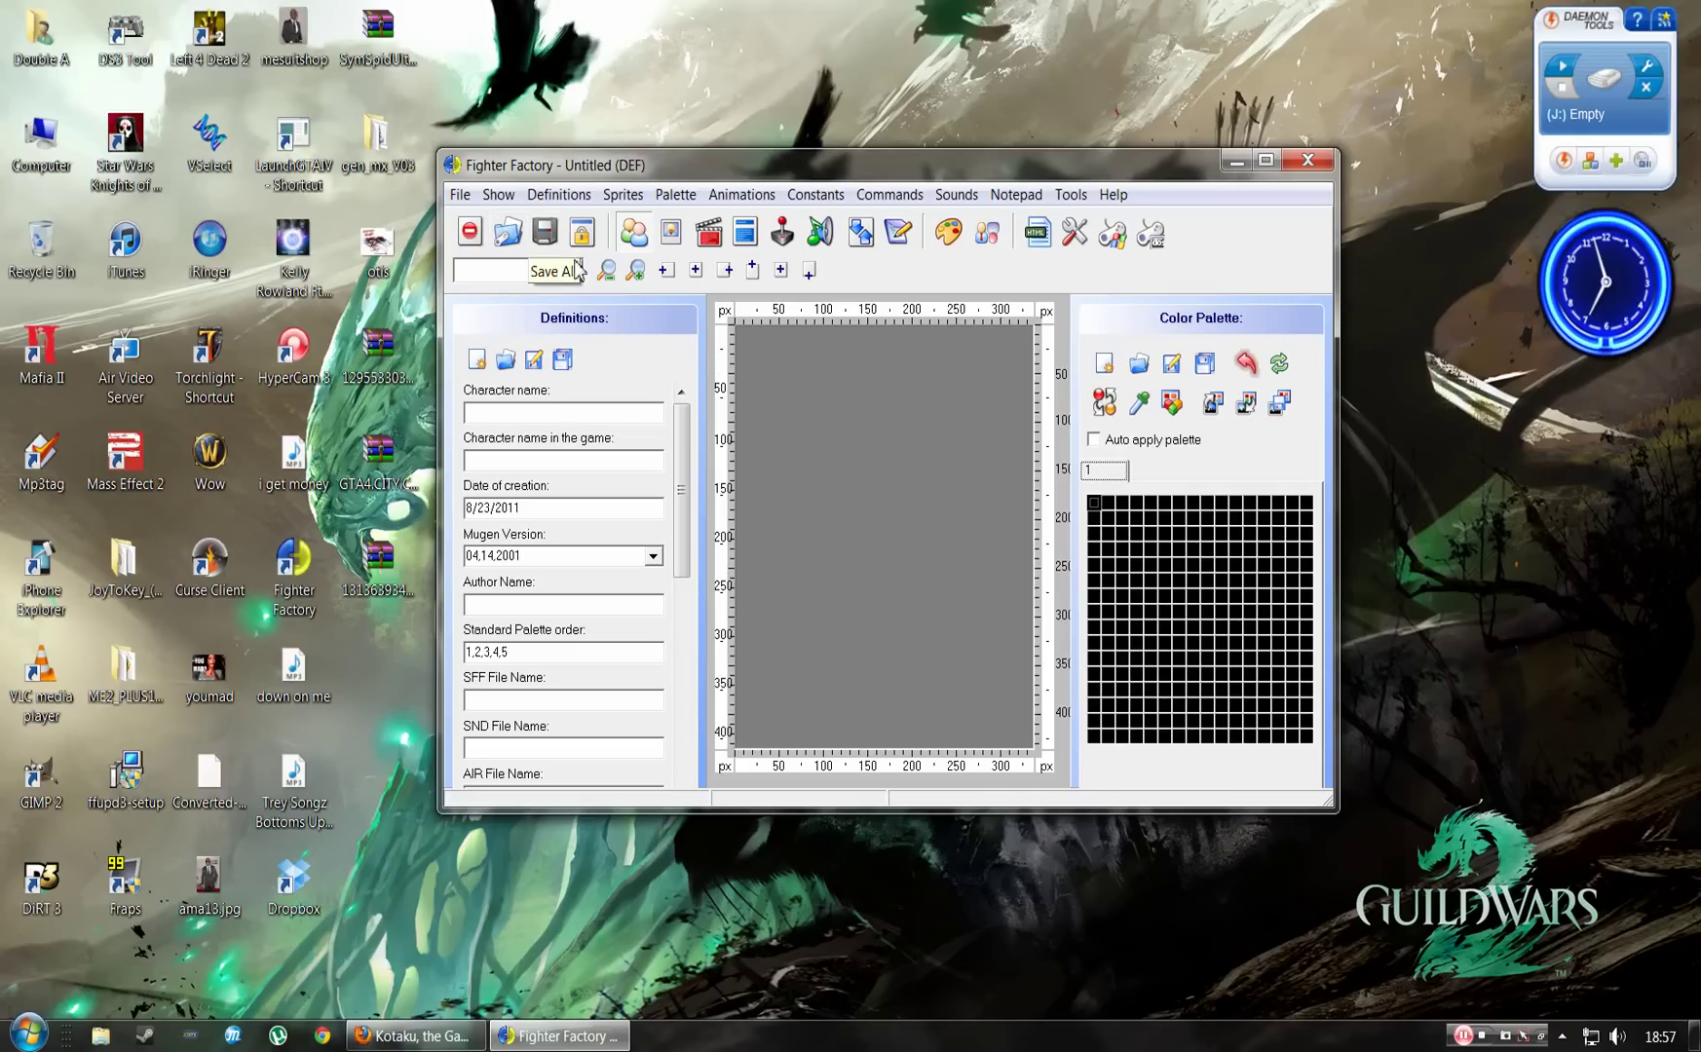
Start opening a character file and navigate to the D:\mugen\chars folder.
{"action": "left_click", "coordinate": [506, 232]}
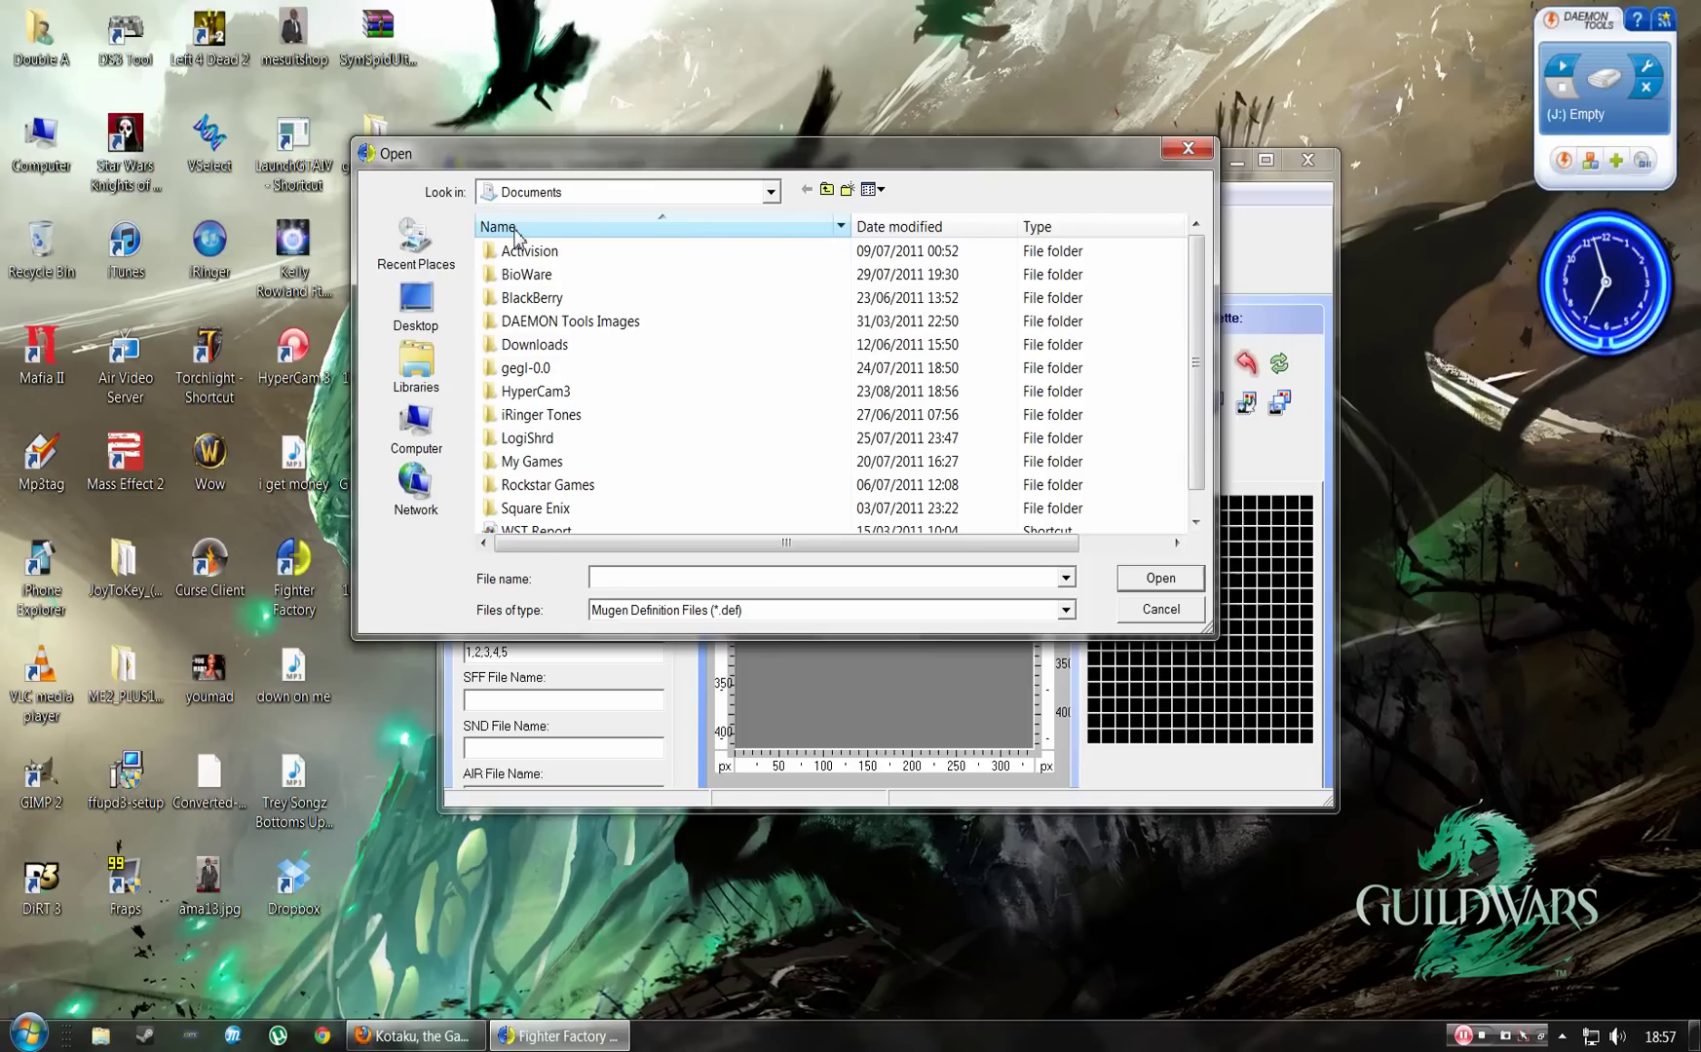
{"action": "left_click", "coordinate": [451, 433]}
{"action": "double_click", "coordinate": [805, 283]}
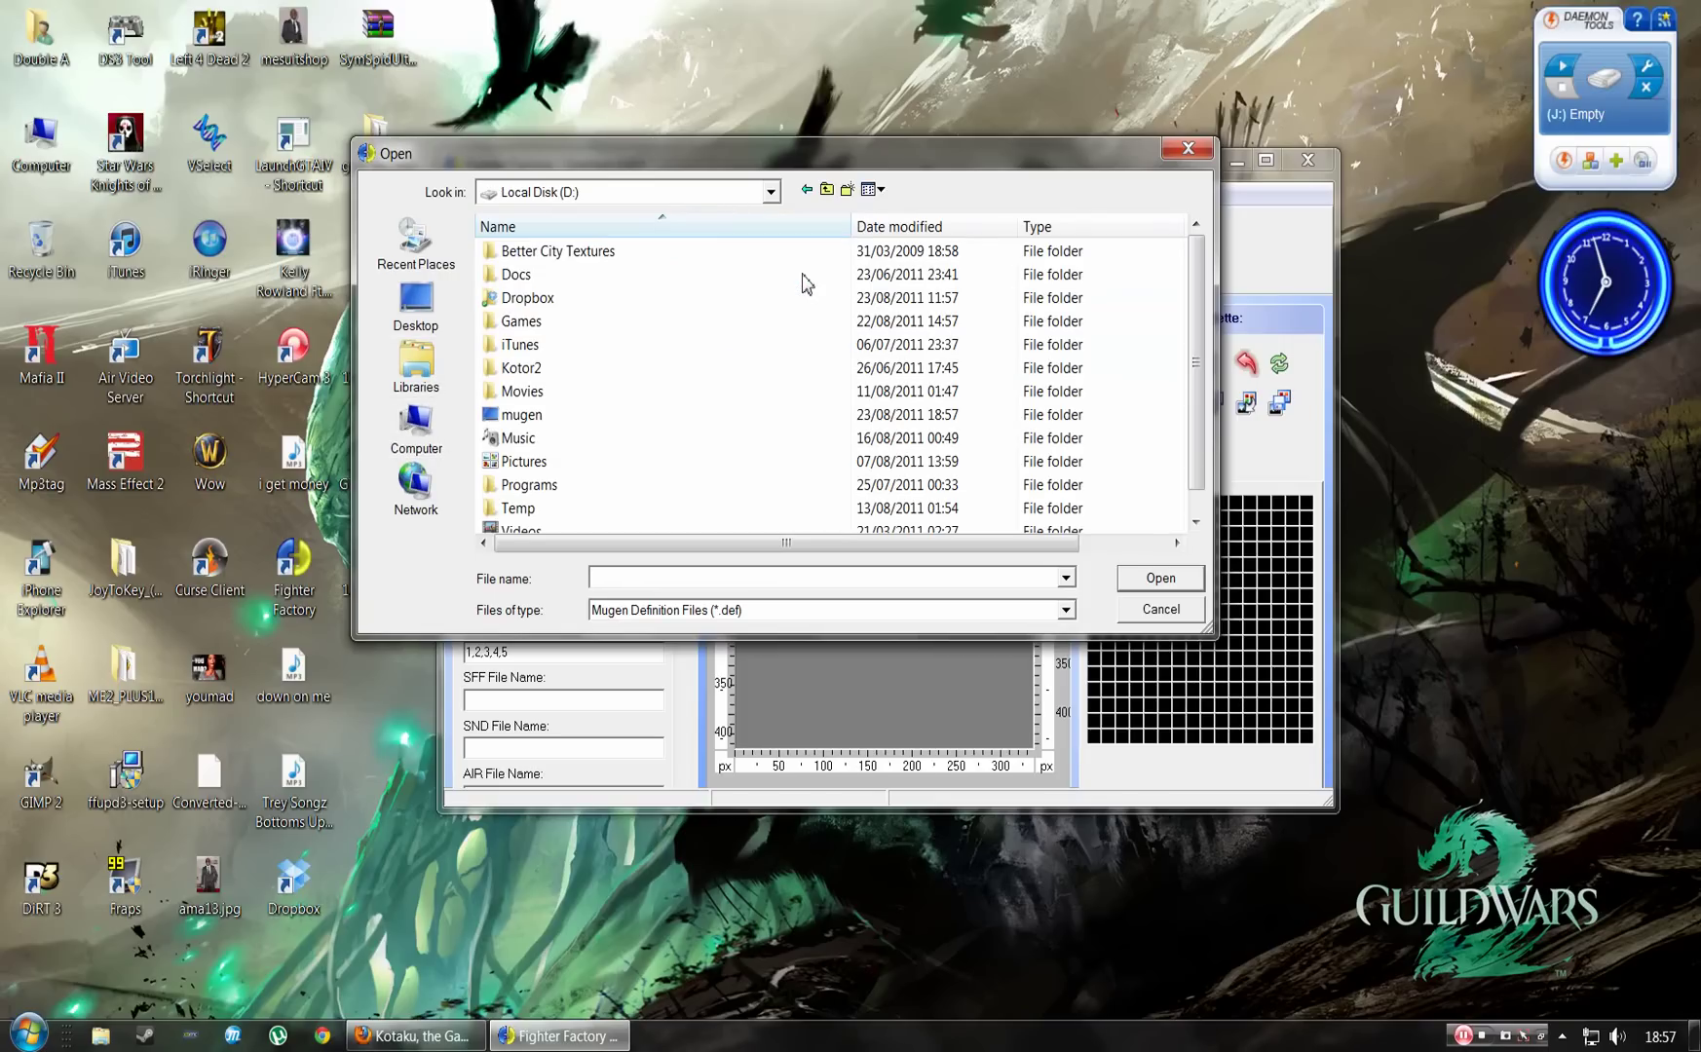
{"action": "double_click", "coordinate": [588, 414]}
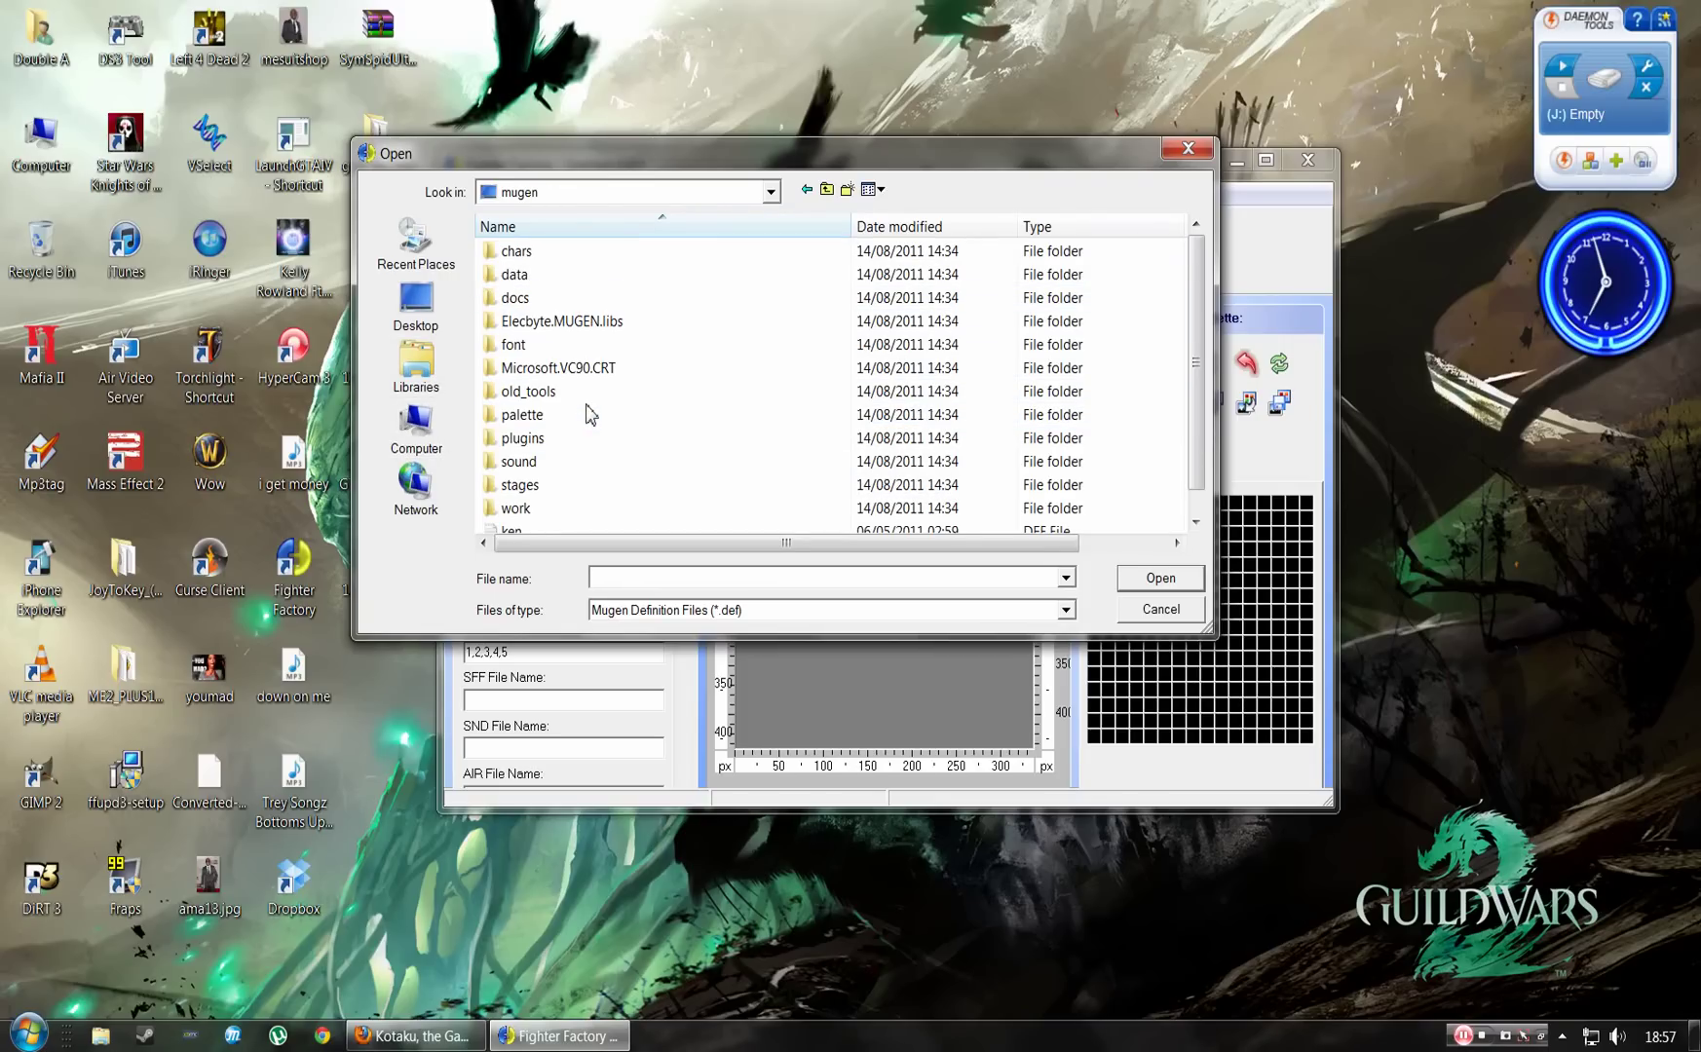
{"action": "double_click", "coordinate": [589, 253]}
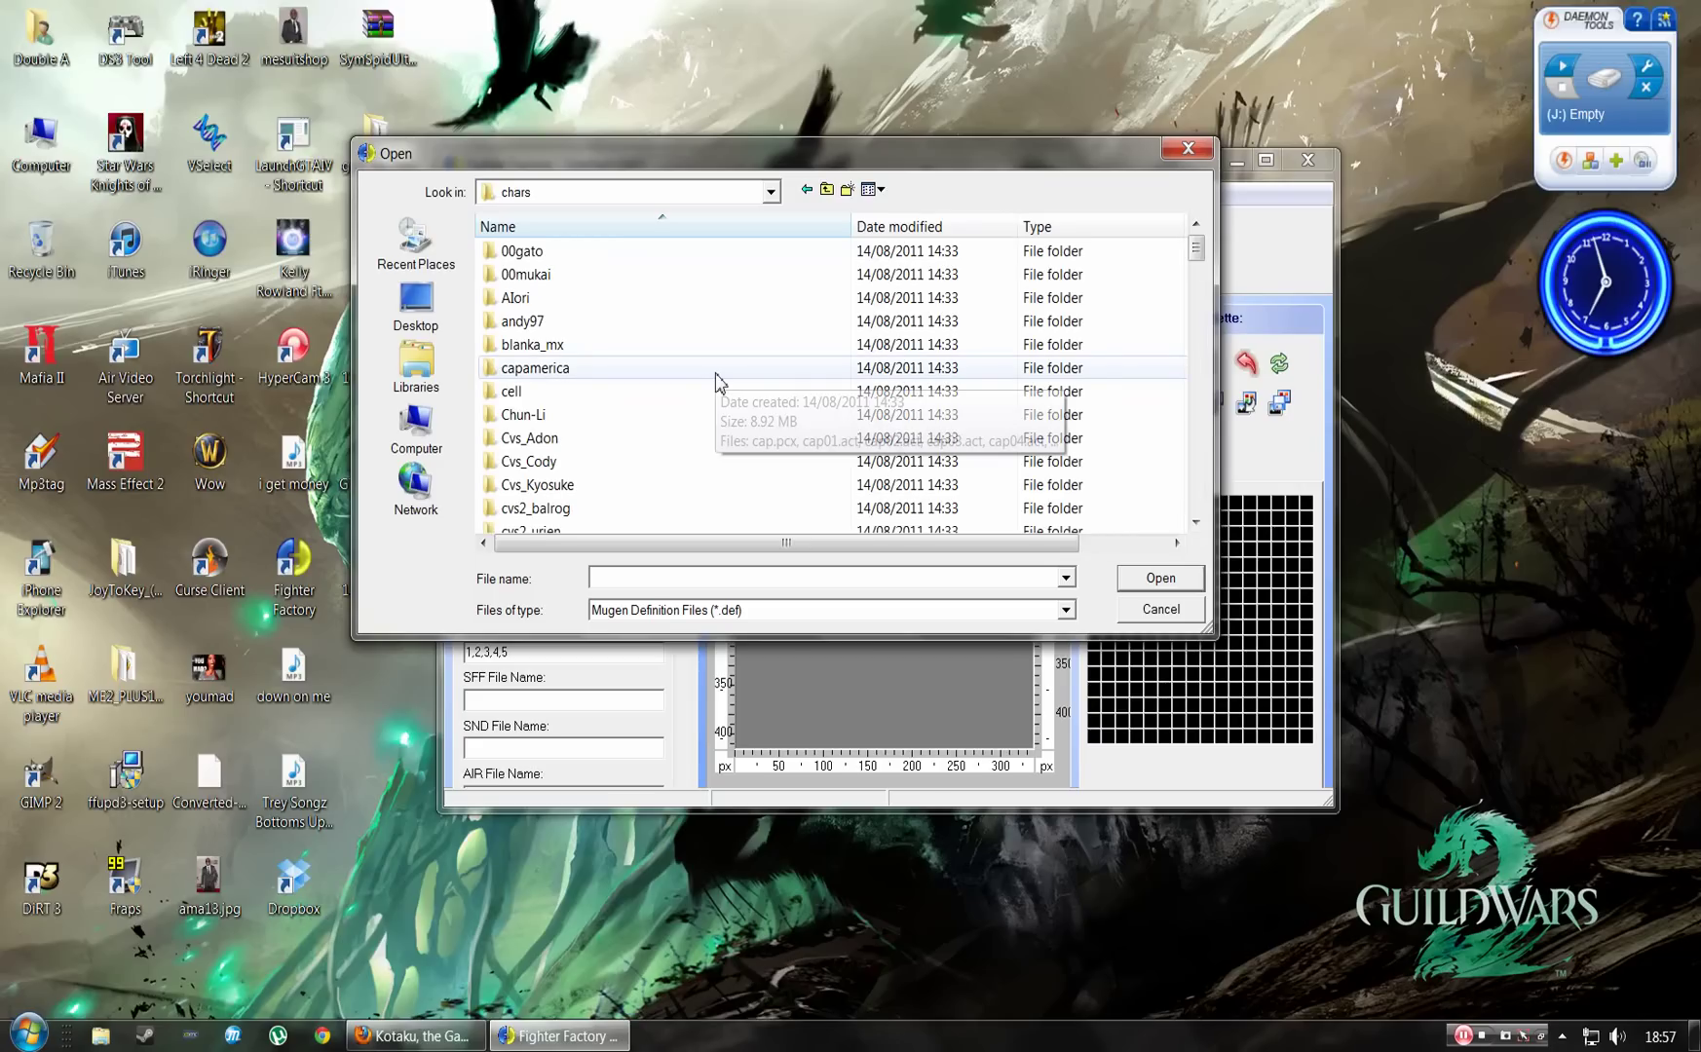
Find the Kim folder and load Kim's DEF file.
{"action": "left_click", "coordinate": [721, 438]}
{"action": "scroll", "coordinate": [720, 436], "scroll_direction": "down", "scroll_amount": 3}
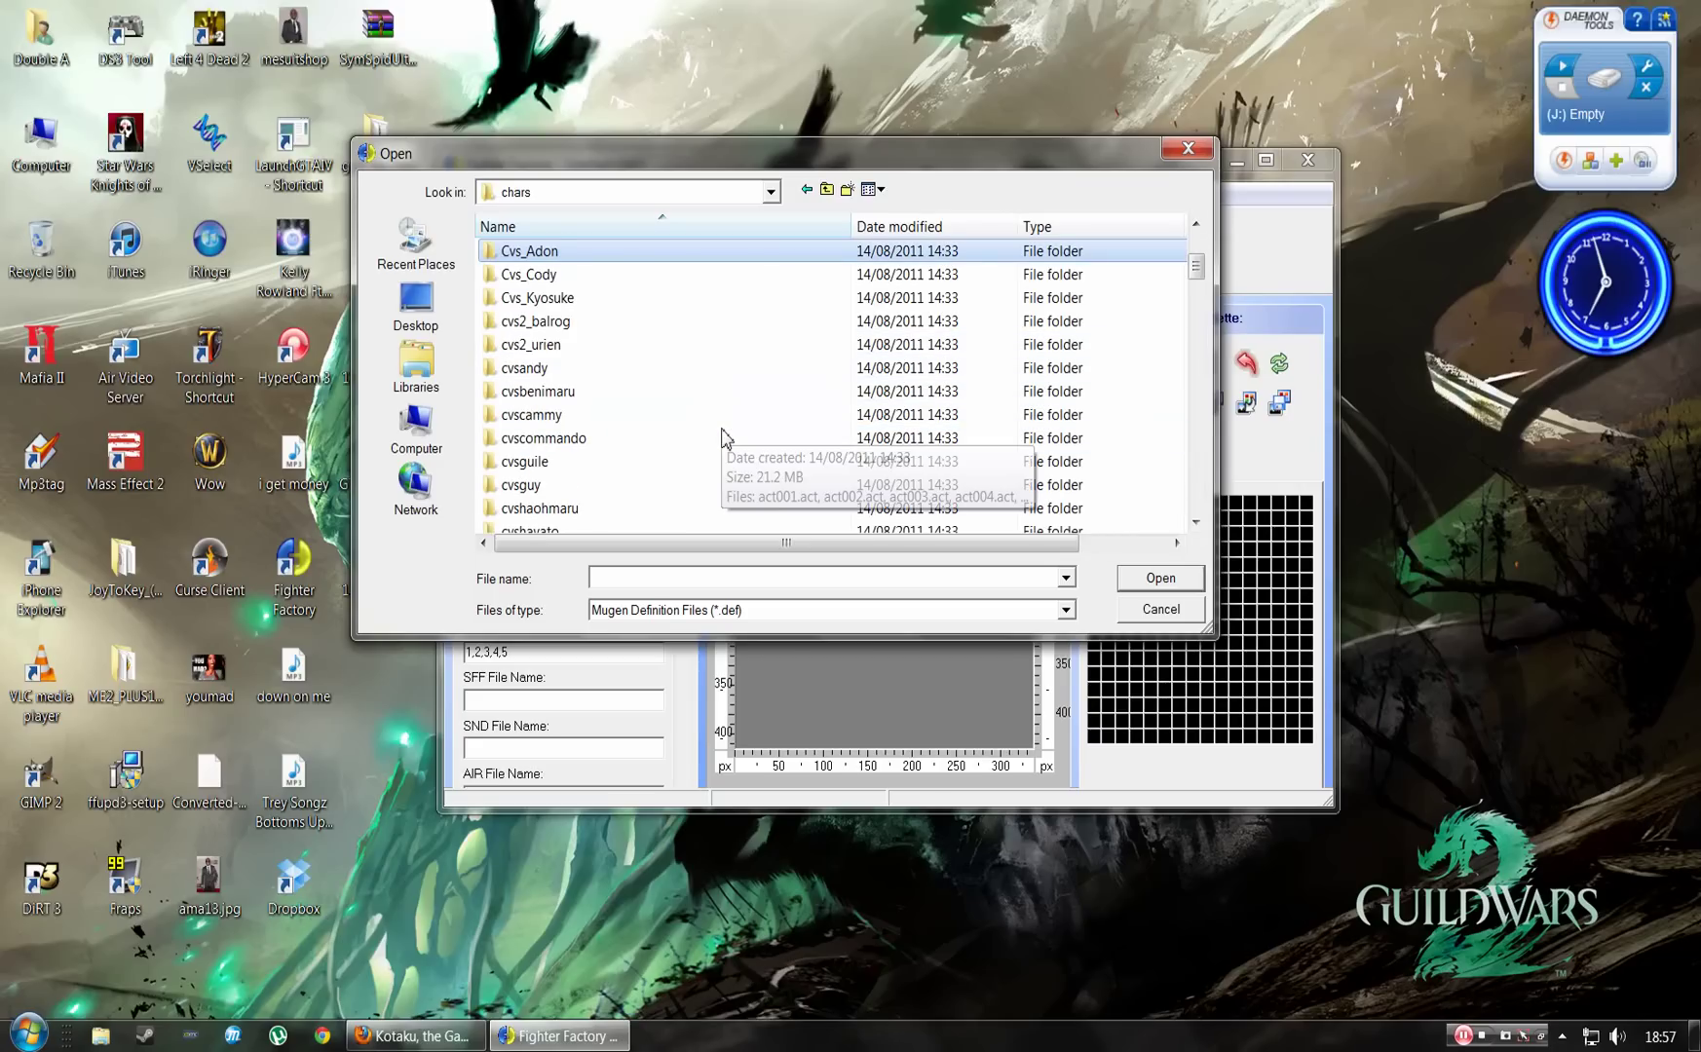
{"action": "scroll", "coordinate": [721, 437], "scroll_direction": "down", "scroll_amount": 9}
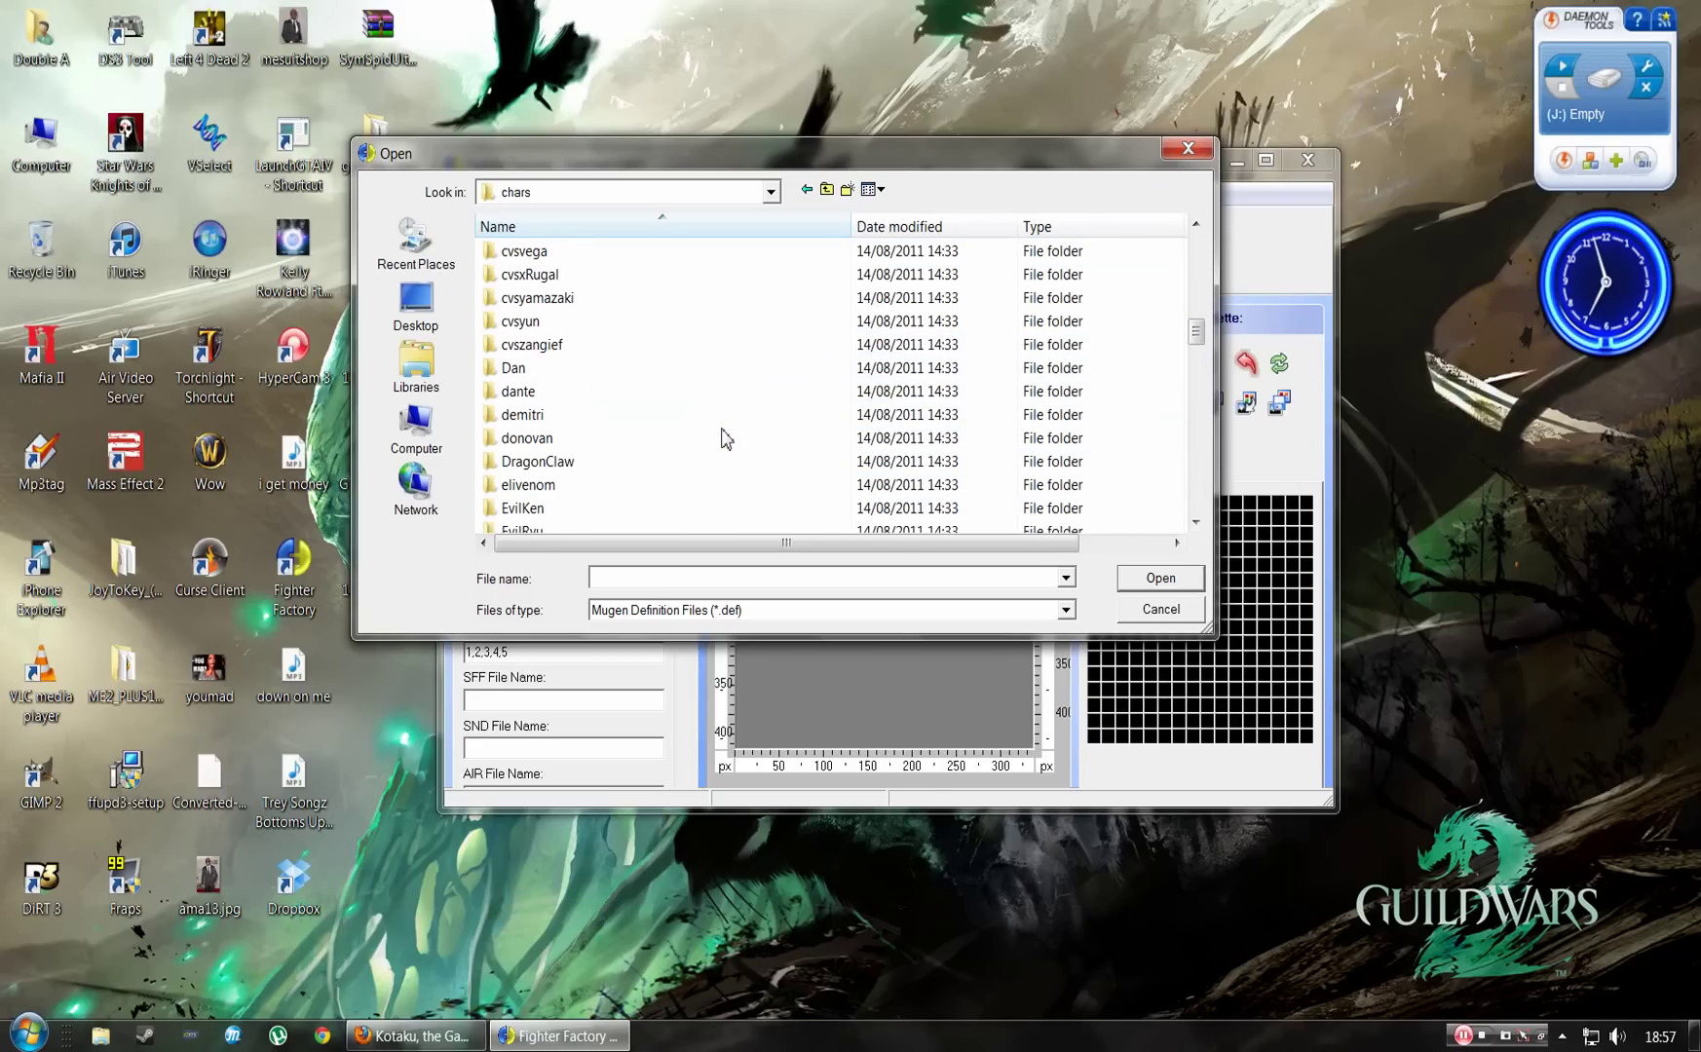
{"action": "scroll", "coordinate": [721, 437], "scroll_direction": "down", "scroll_amount": 2}
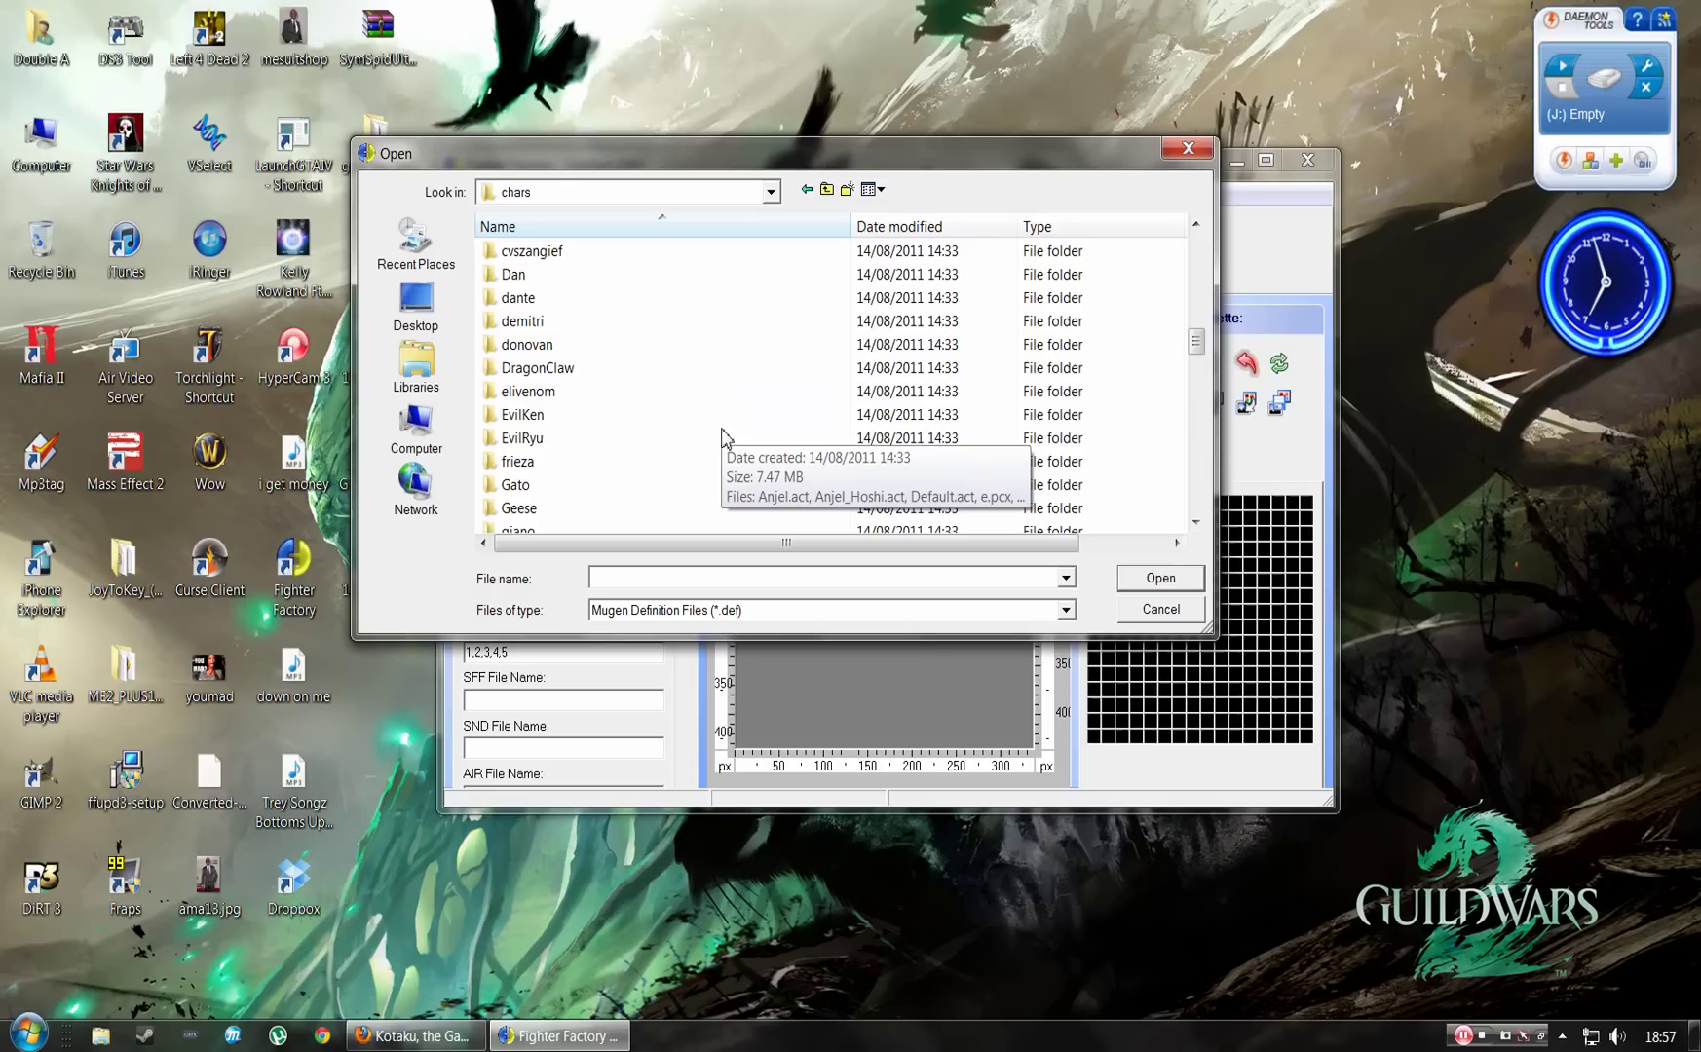
{"action": "scroll", "coordinate": [721, 437], "scroll_direction": "down", "scroll_amount": 4}
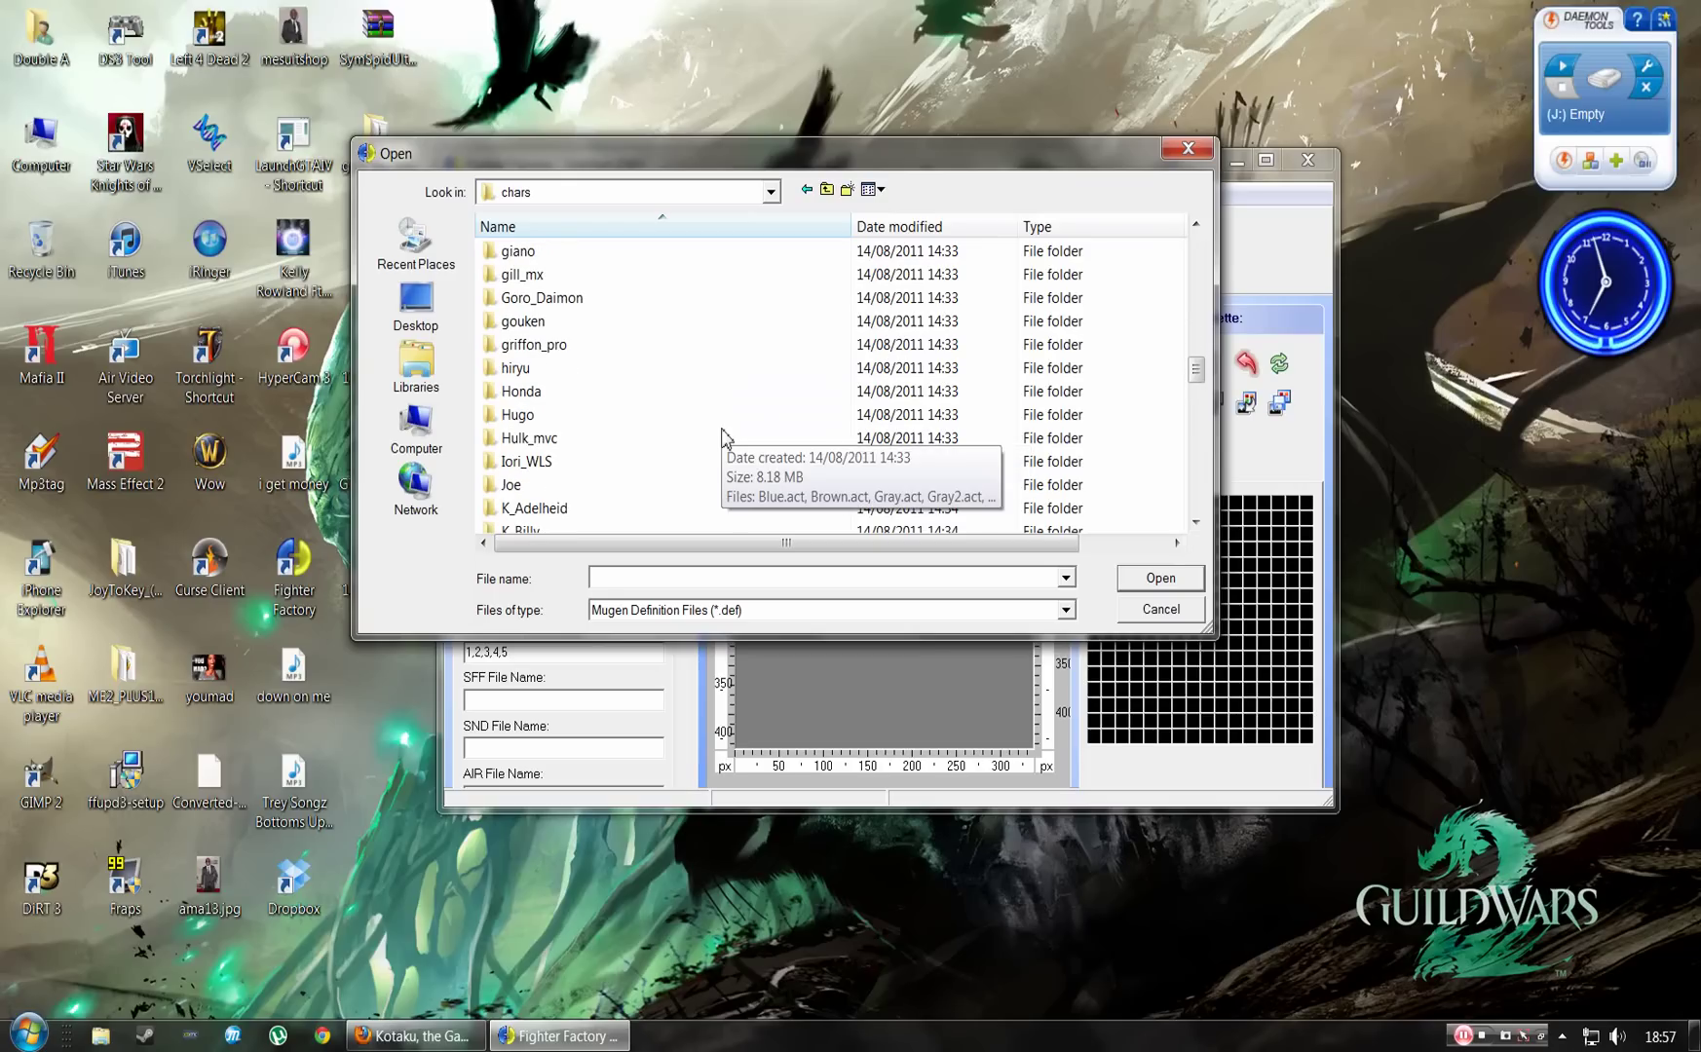
{"action": "scroll", "coordinate": [721, 437], "scroll_direction": "down", "scroll_amount": 2}
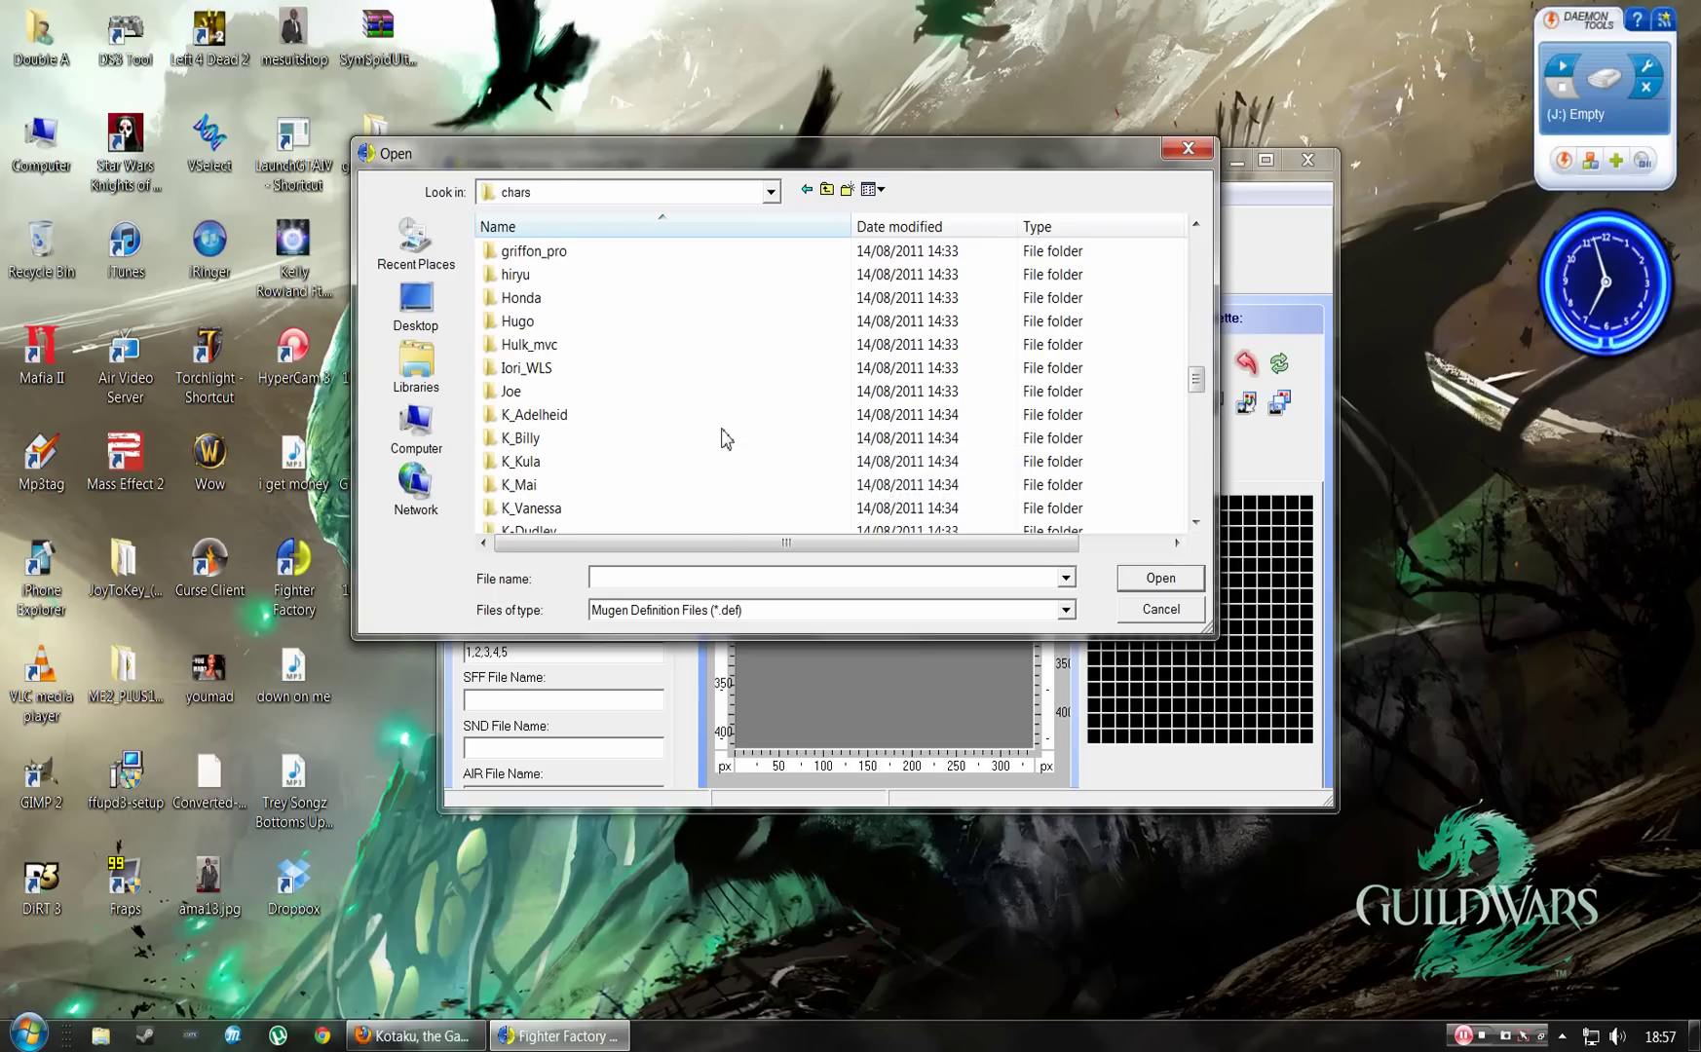
{"action": "scroll", "coordinate": [721, 438], "scroll_direction": "down", "scroll_amount": 2}
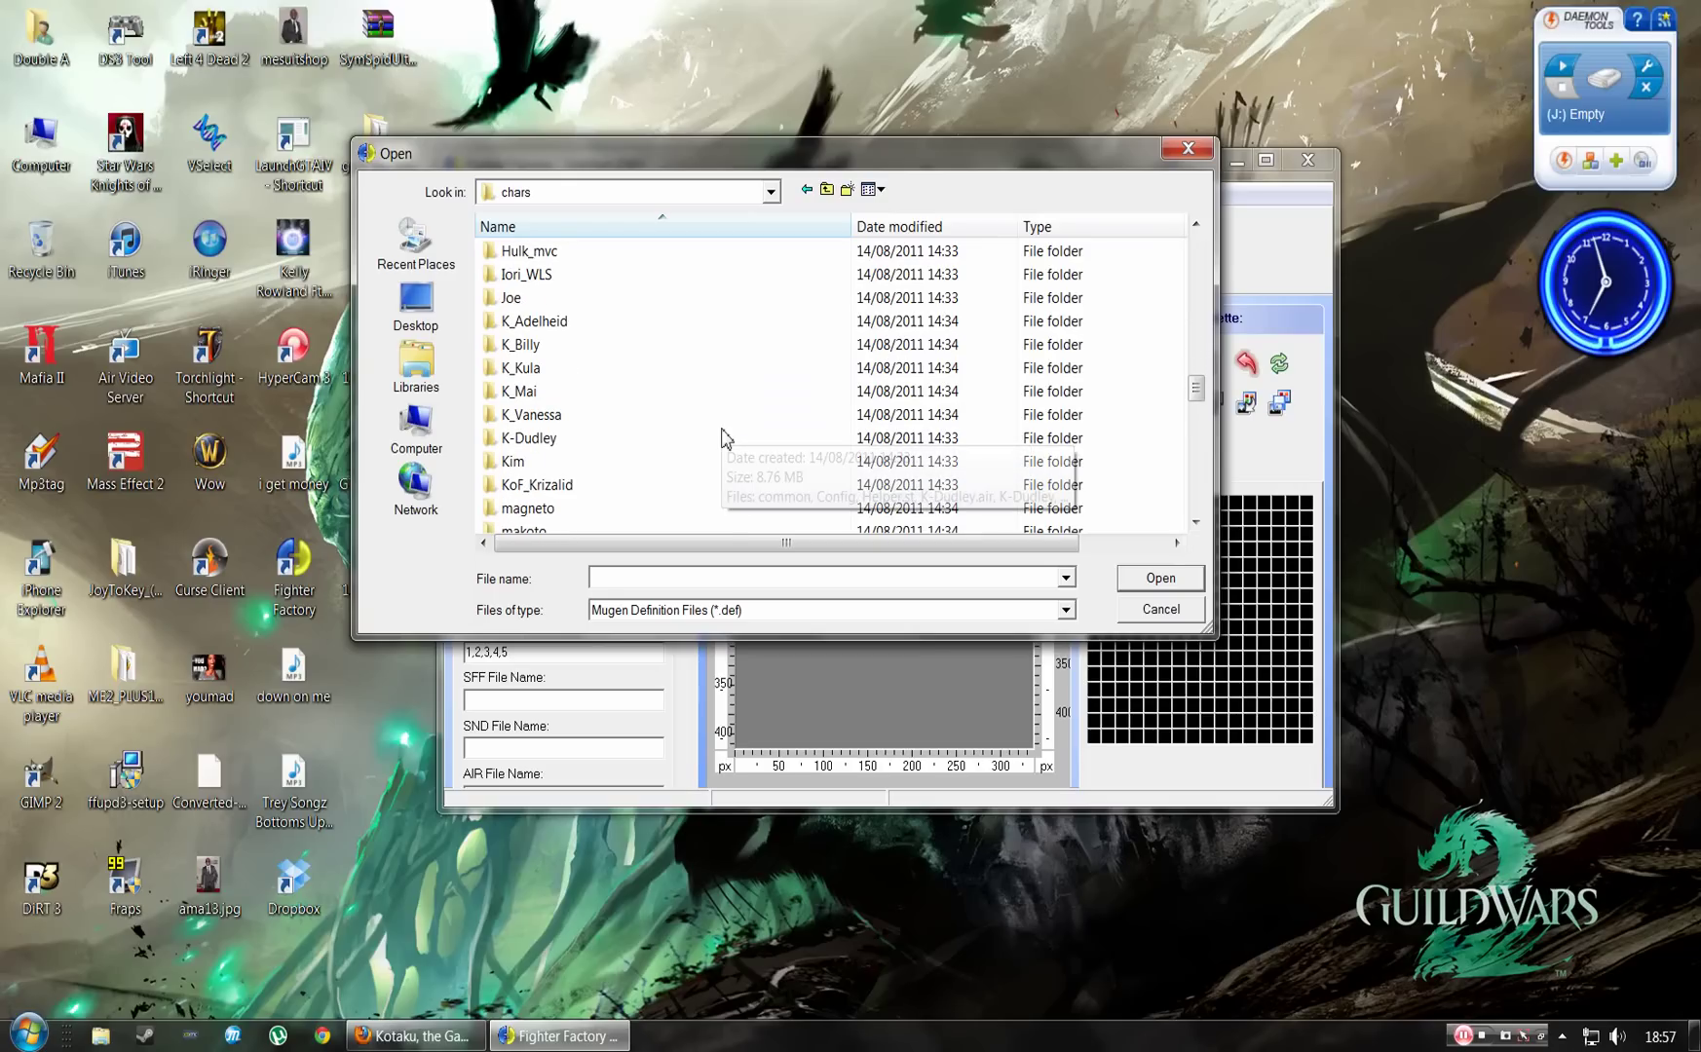
{"action": "double_click", "coordinate": [630, 463]}
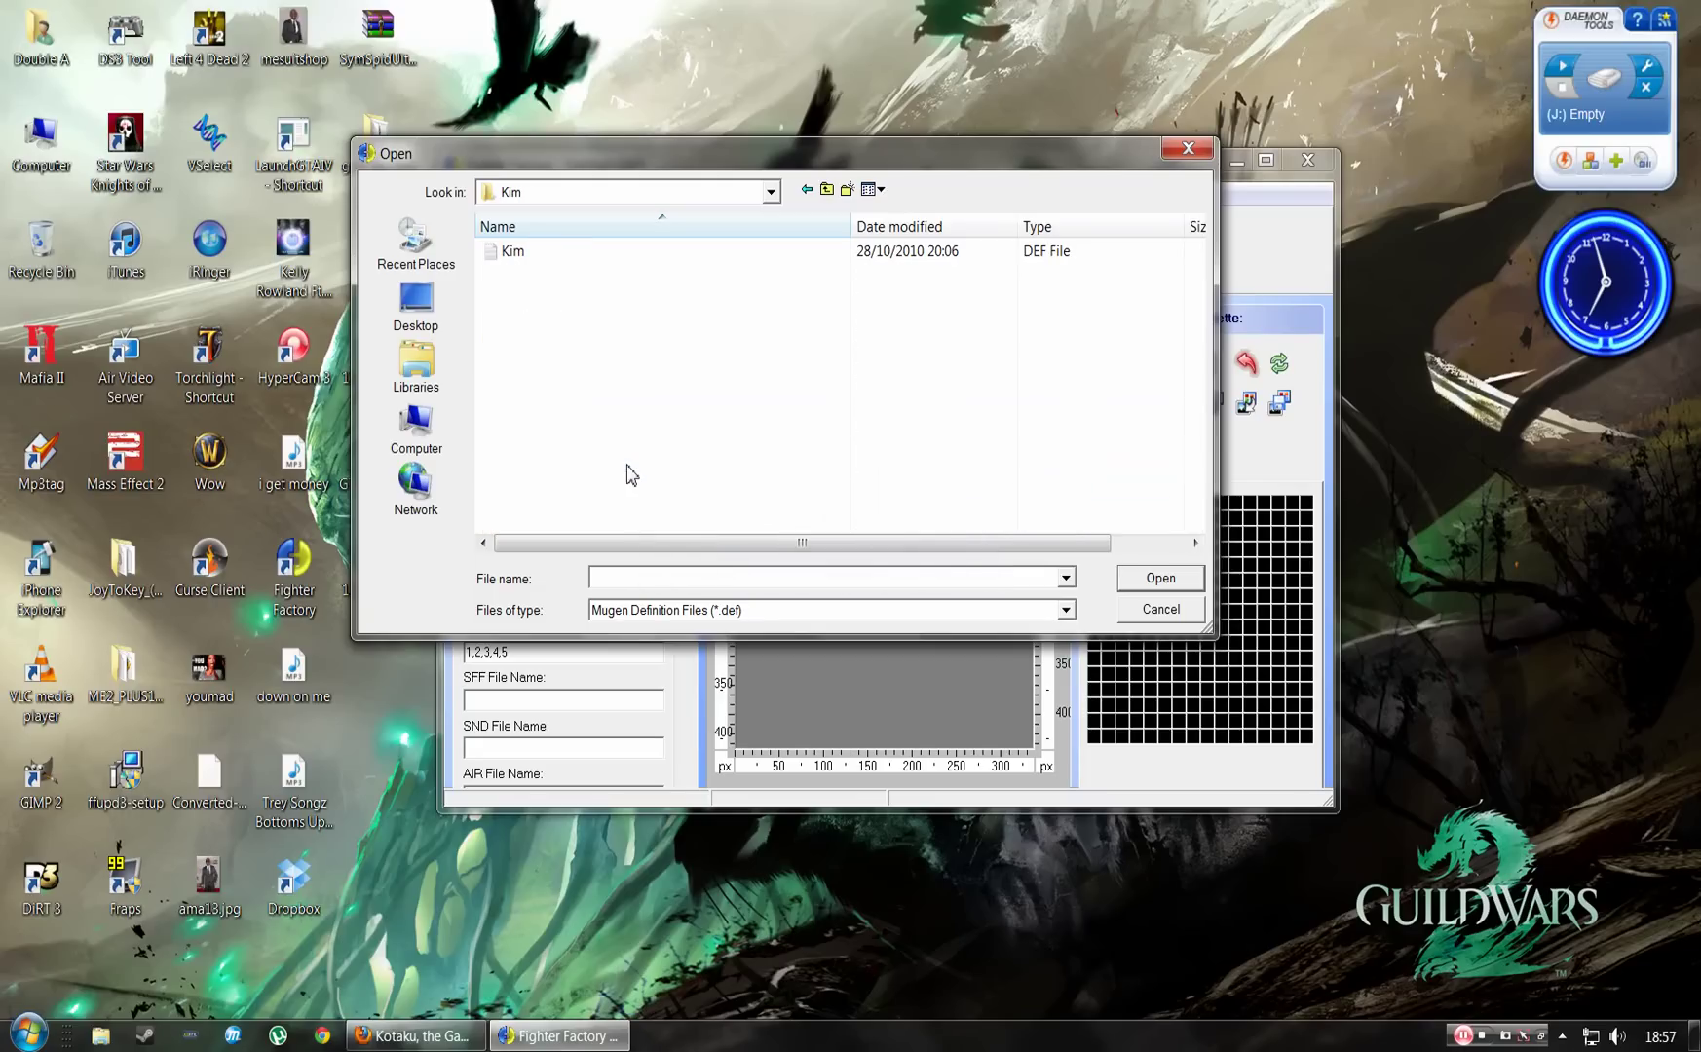
{"action": "double_click", "coordinate": [540, 256]}
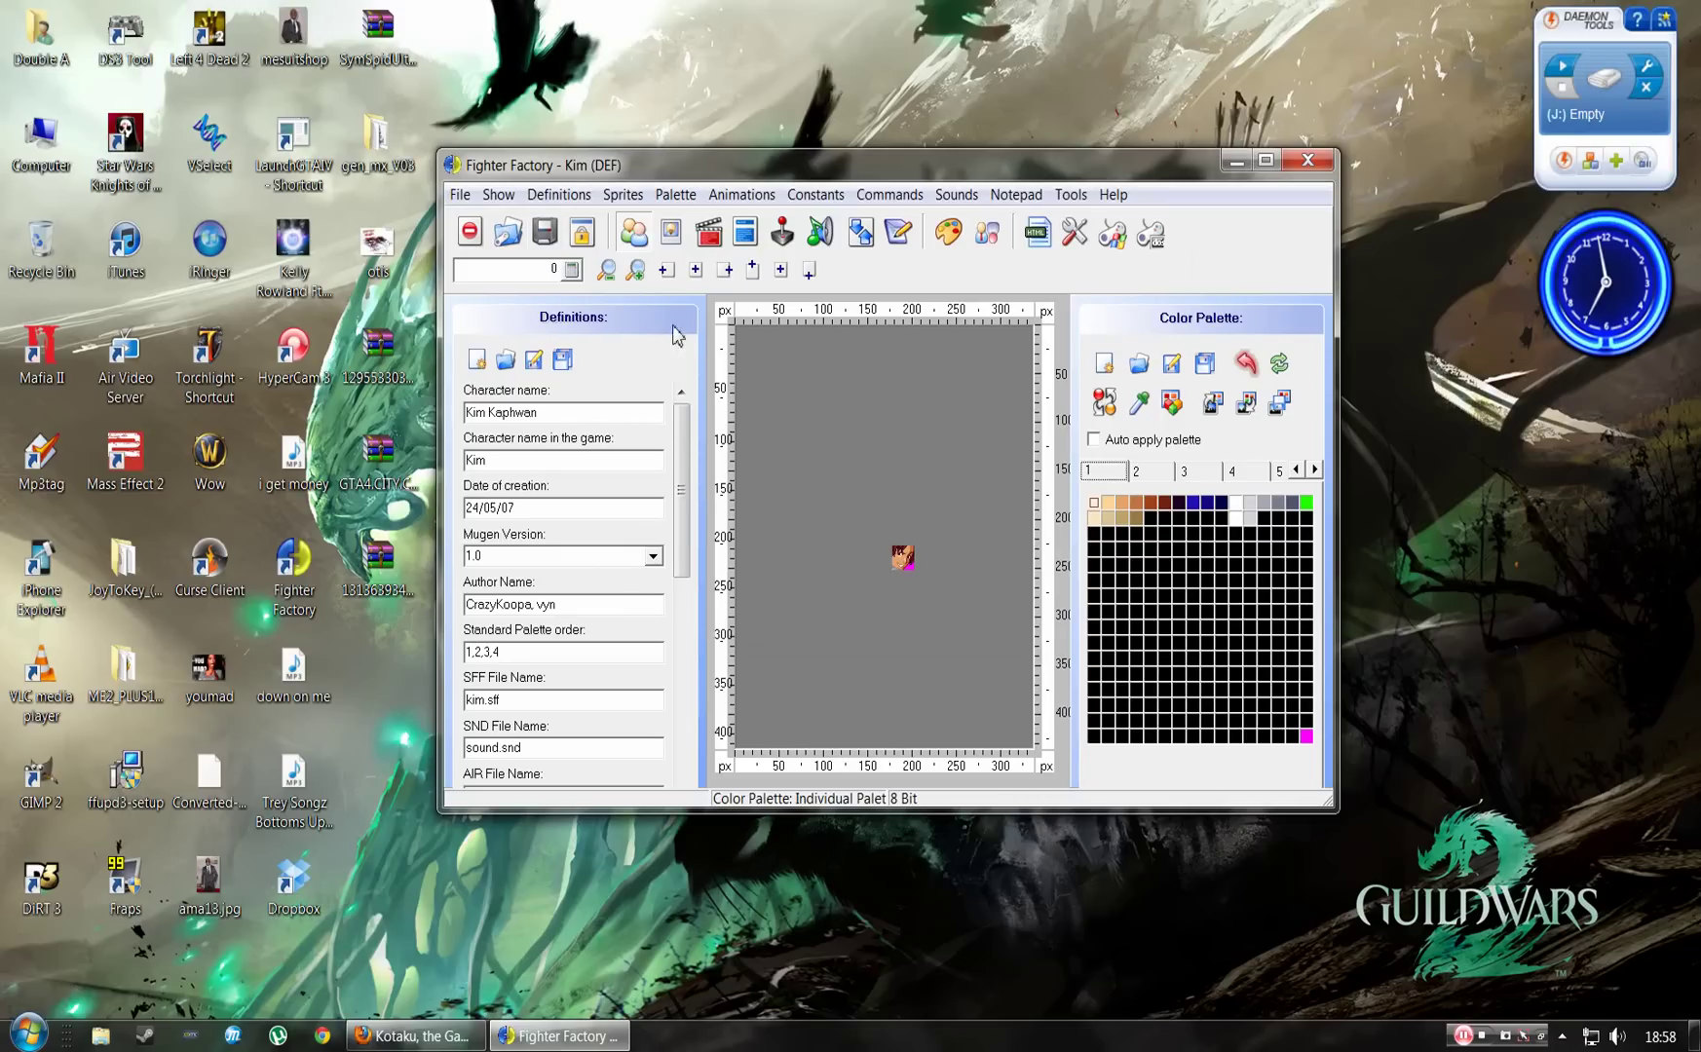
Switch to Kim's sprites and step forward through the first dozen sprites.
{"action": "left_click", "coordinate": [671, 236]}
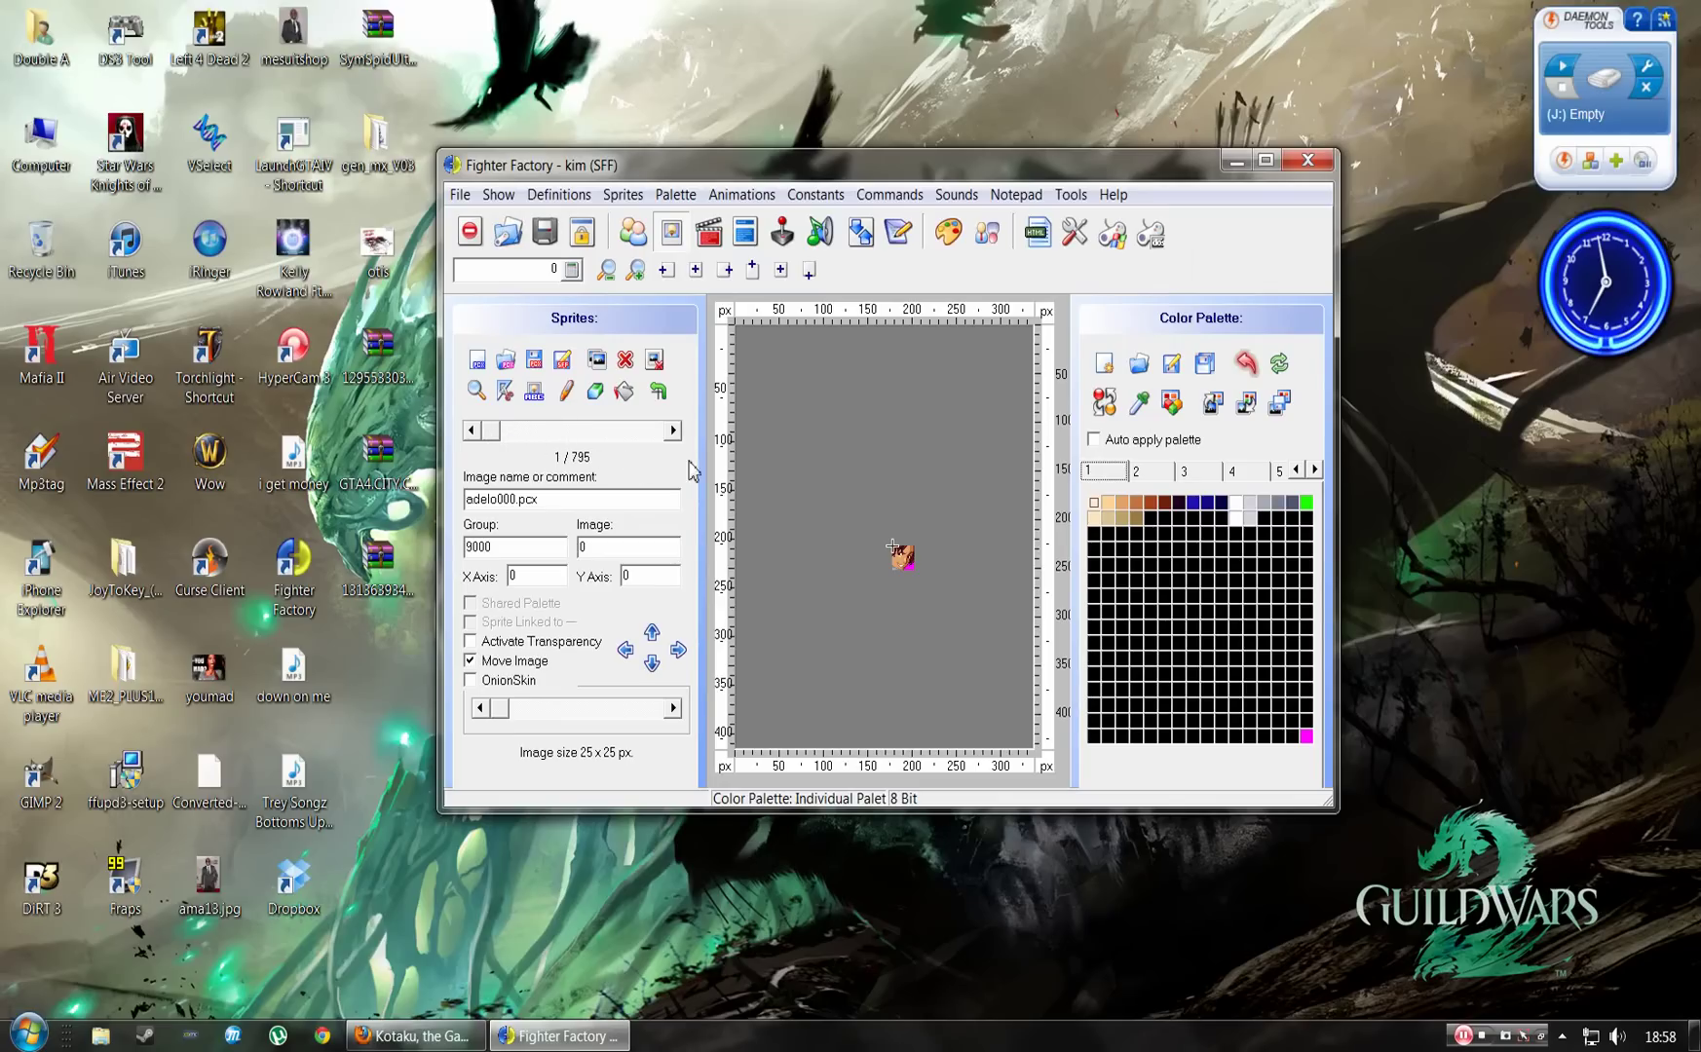
{"action": "left_click", "coordinate": [673, 429]}
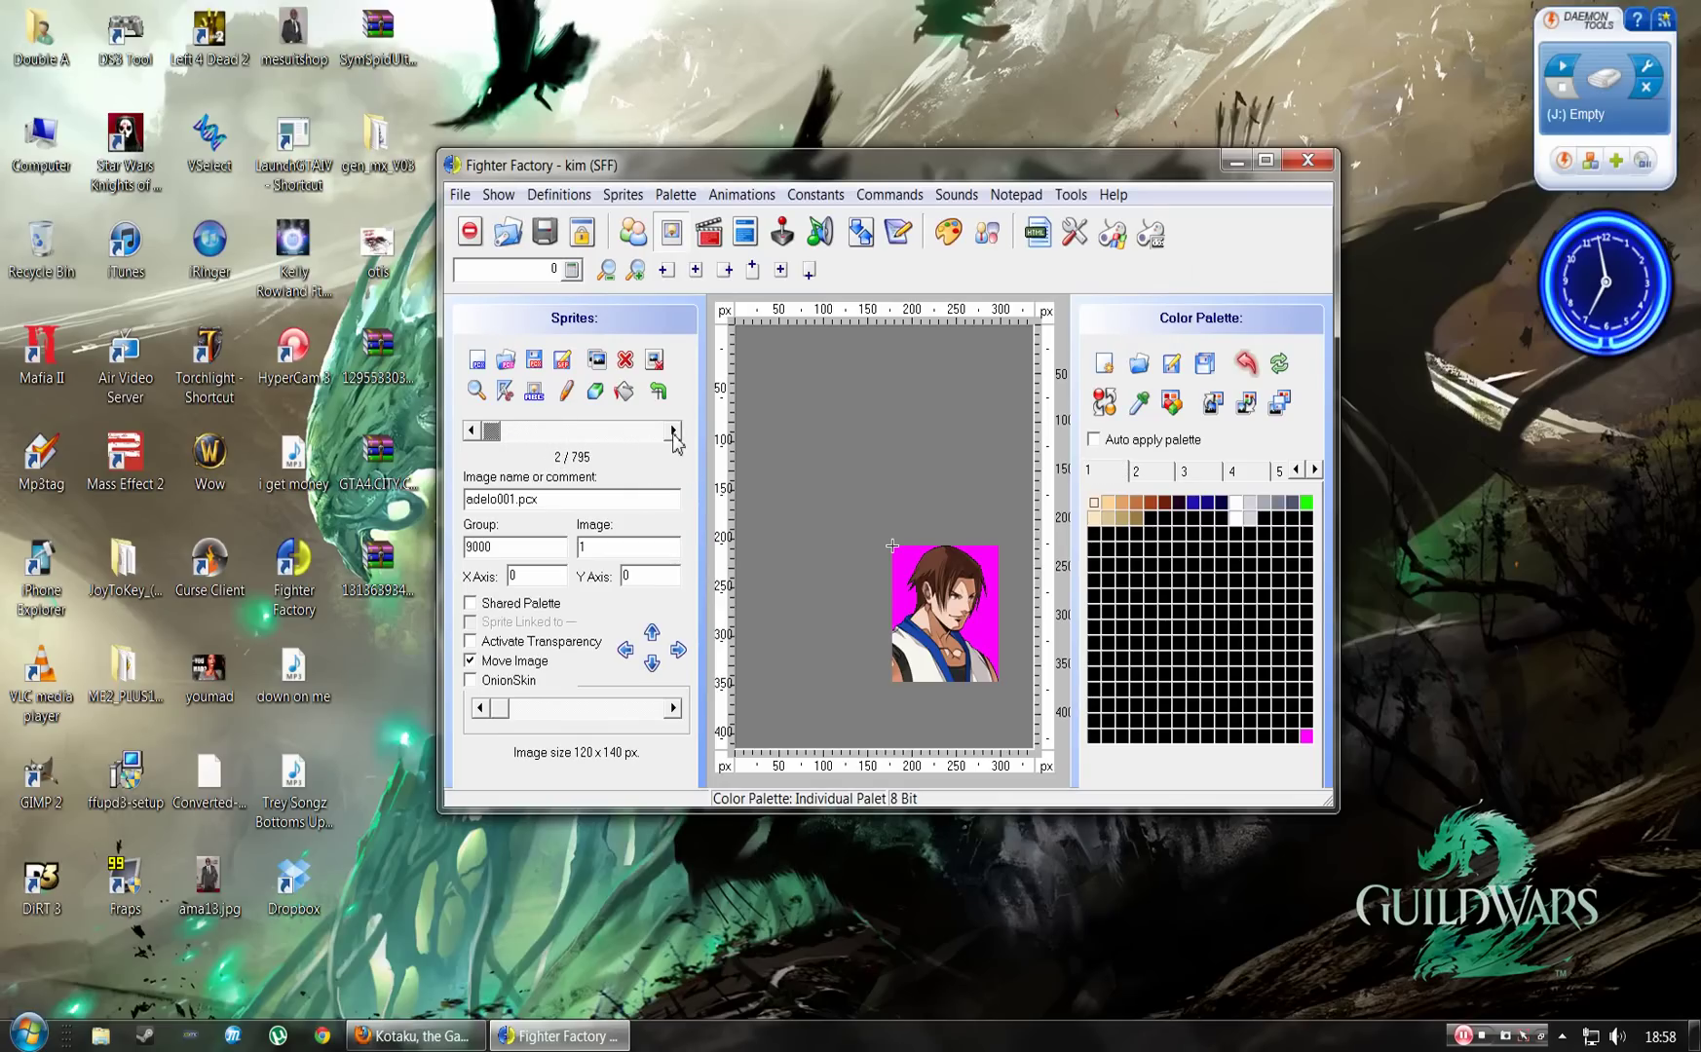
{"action": "left_click", "coordinate": [672, 429]}
{"action": "left_click", "coordinate": [672, 430]}
{"action": "left_click", "coordinate": [672, 430]}
{"action": "left_click", "coordinate": [672, 429]}
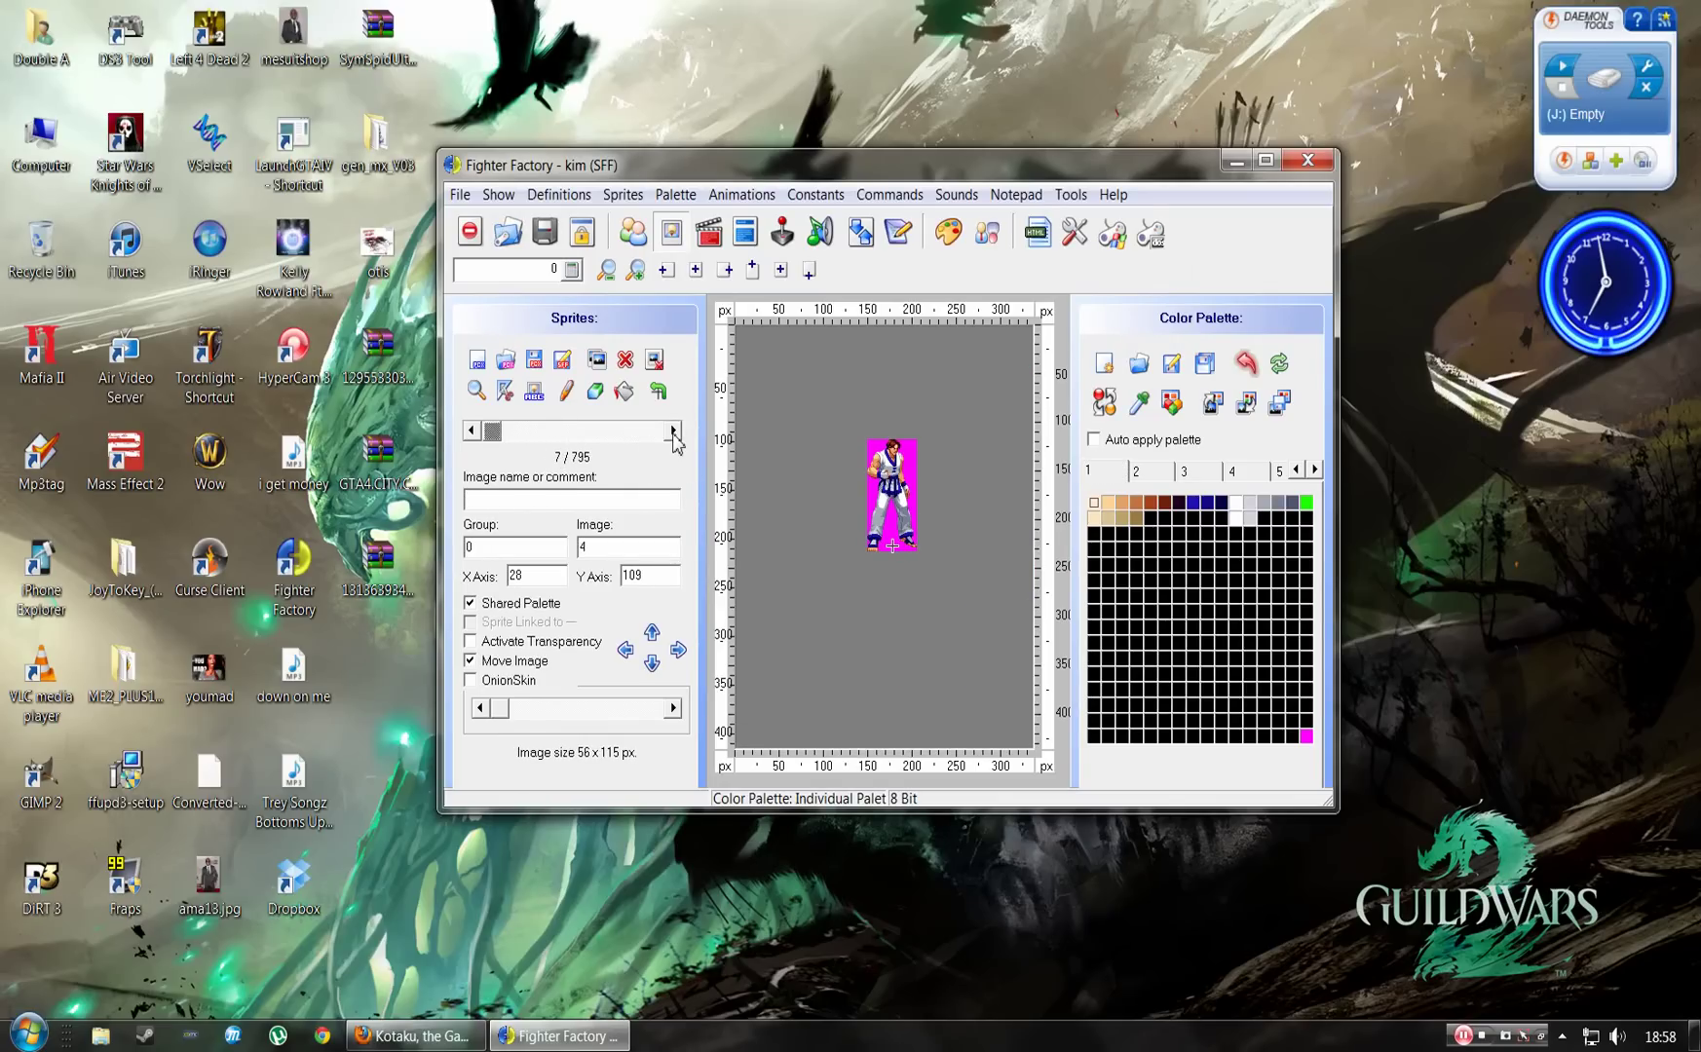
{"action": "left_click", "coordinate": [672, 430]}
{"action": "left_click", "coordinate": [672, 430]}
{"action": "left_click", "coordinate": [672, 430]}
{"action": "left_click", "coordinate": [672, 429]}
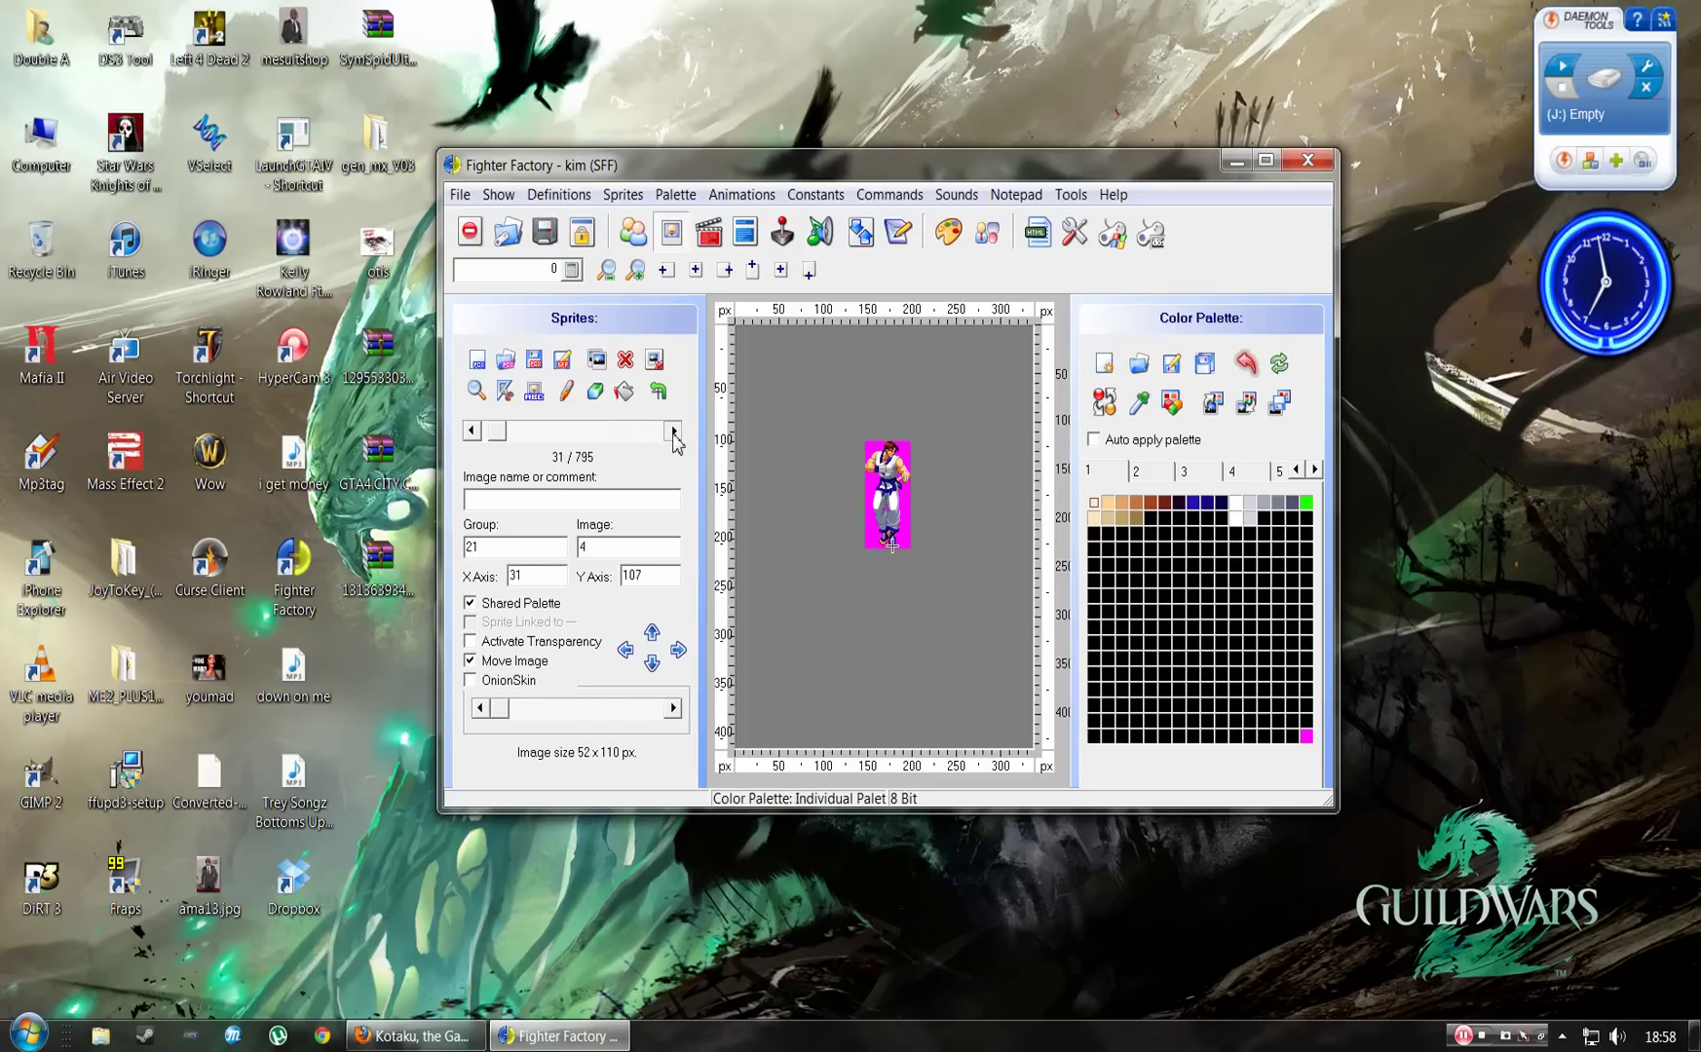
{"action": "left_click", "coordinate": [672, 429]}
{"action": "left_click", "coordinate": [672, 429]}
{"action": "left_click", "coordinate": [672, 429]}
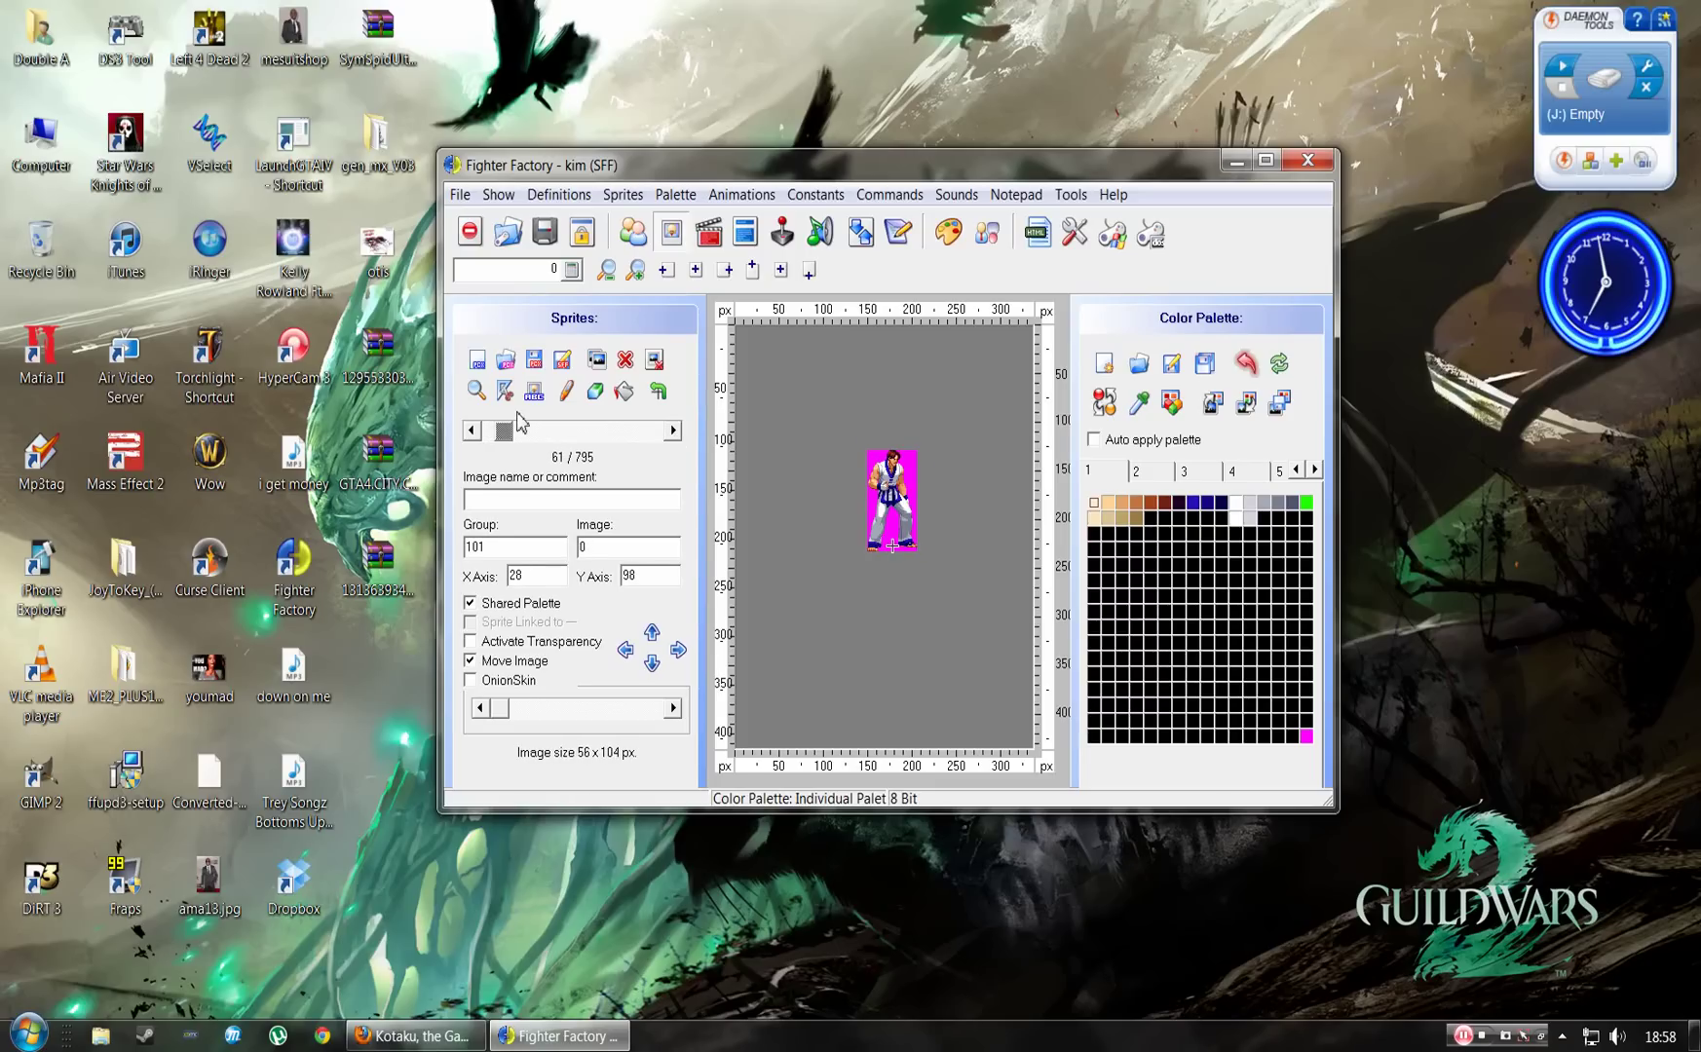
Return to the start and check the adelo001.pcx portrait and anim000 standing sprite.
{"action": "left_click_drag", "start_coordinate": [510, 438], "coordinate": [487, 435]}
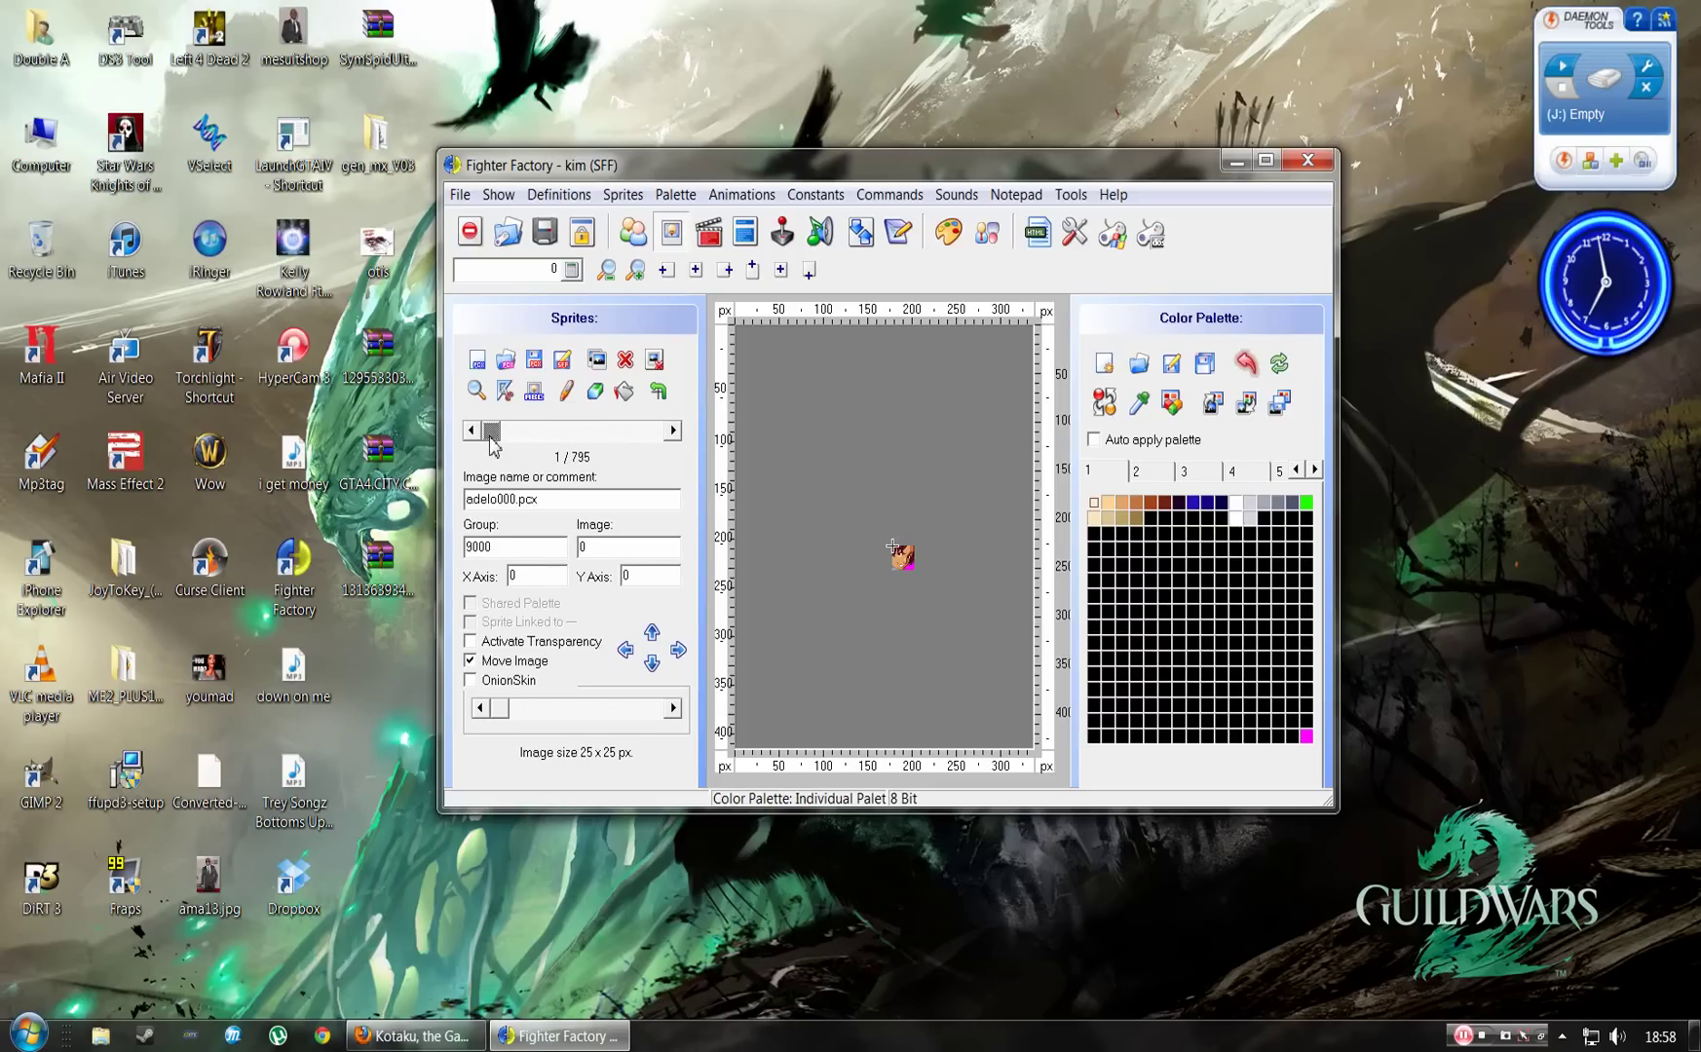
{"action": "left_click", "coordinate": [672, 429]}
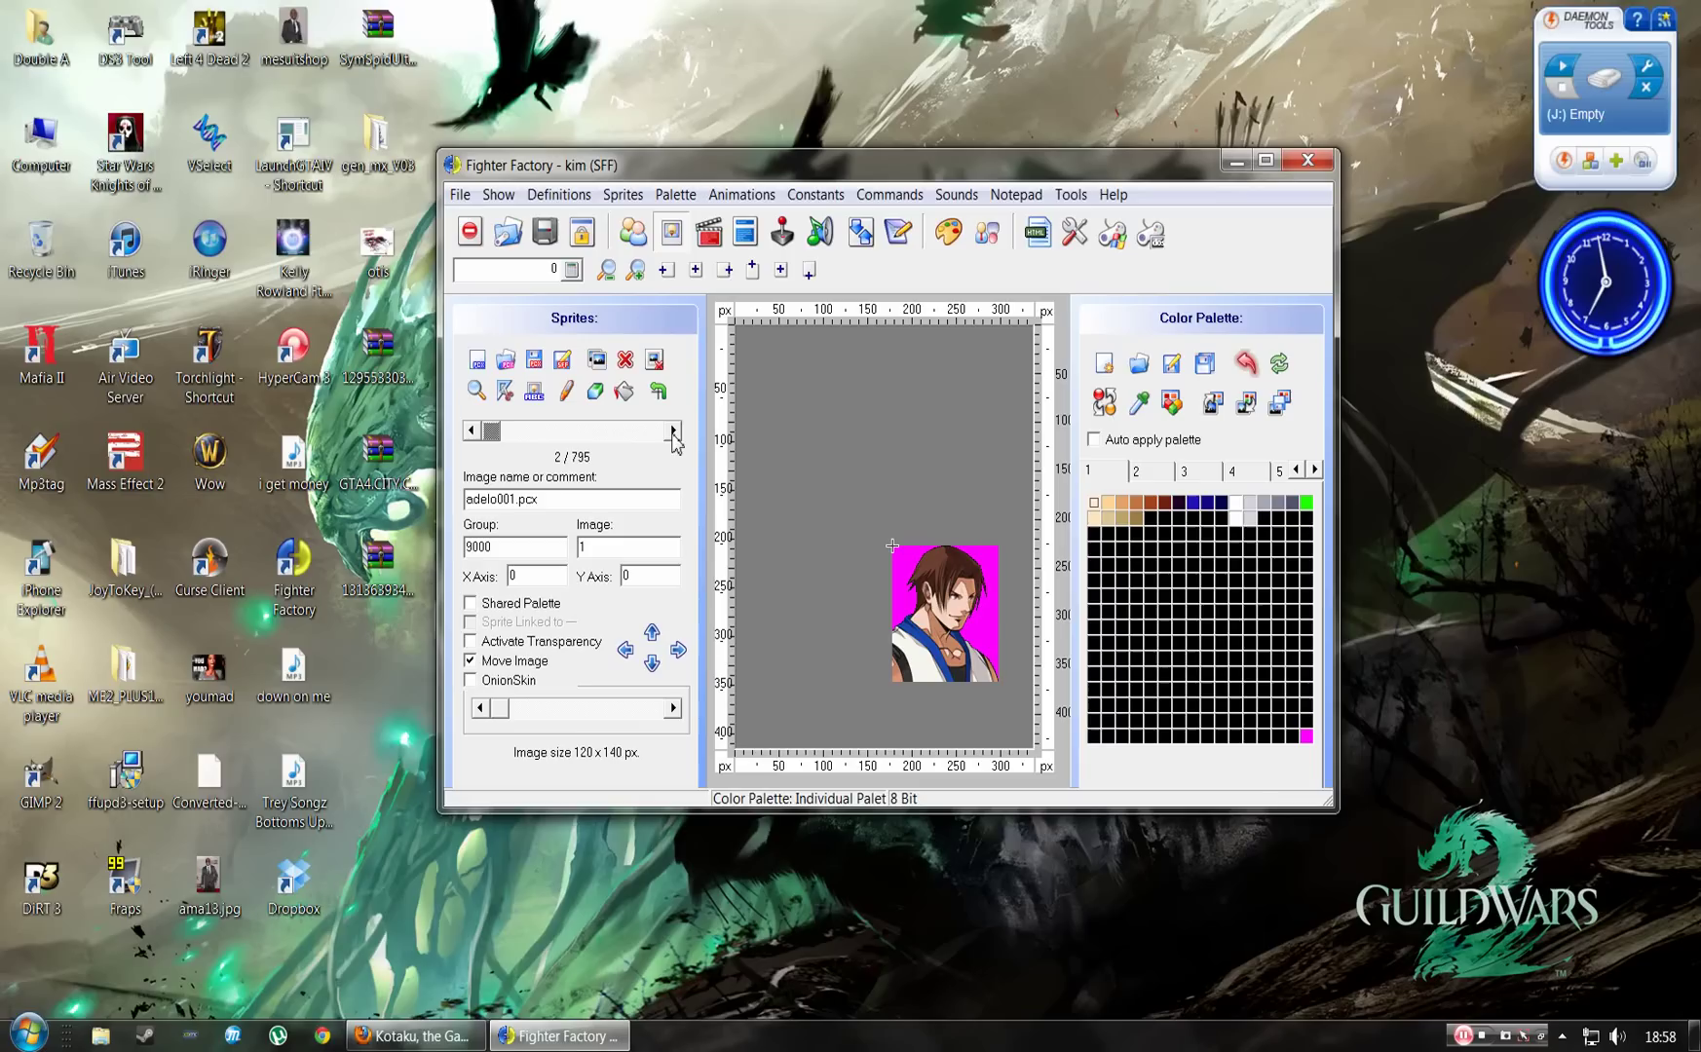
{"action": "left_click", "coordinate": [672, 430]}
{"action": "left_click", "coordinate": [672, 430]}
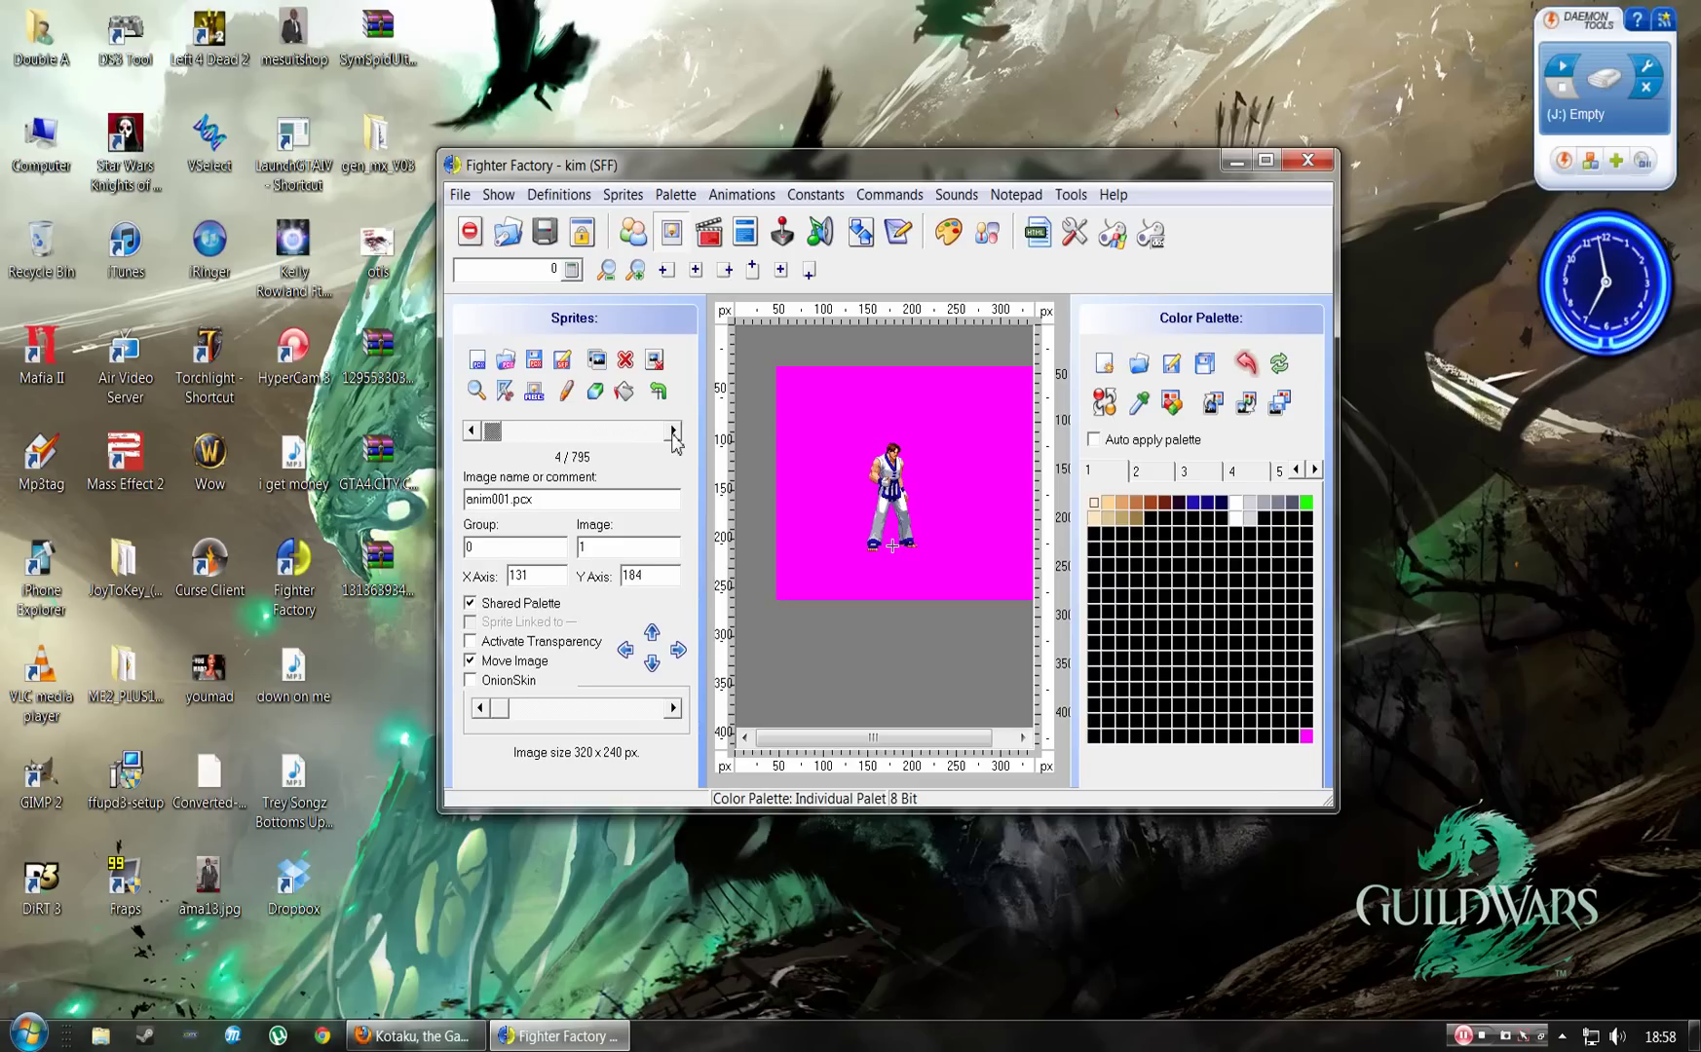
{"action": "left_click", "coordinate": [473, 430]}
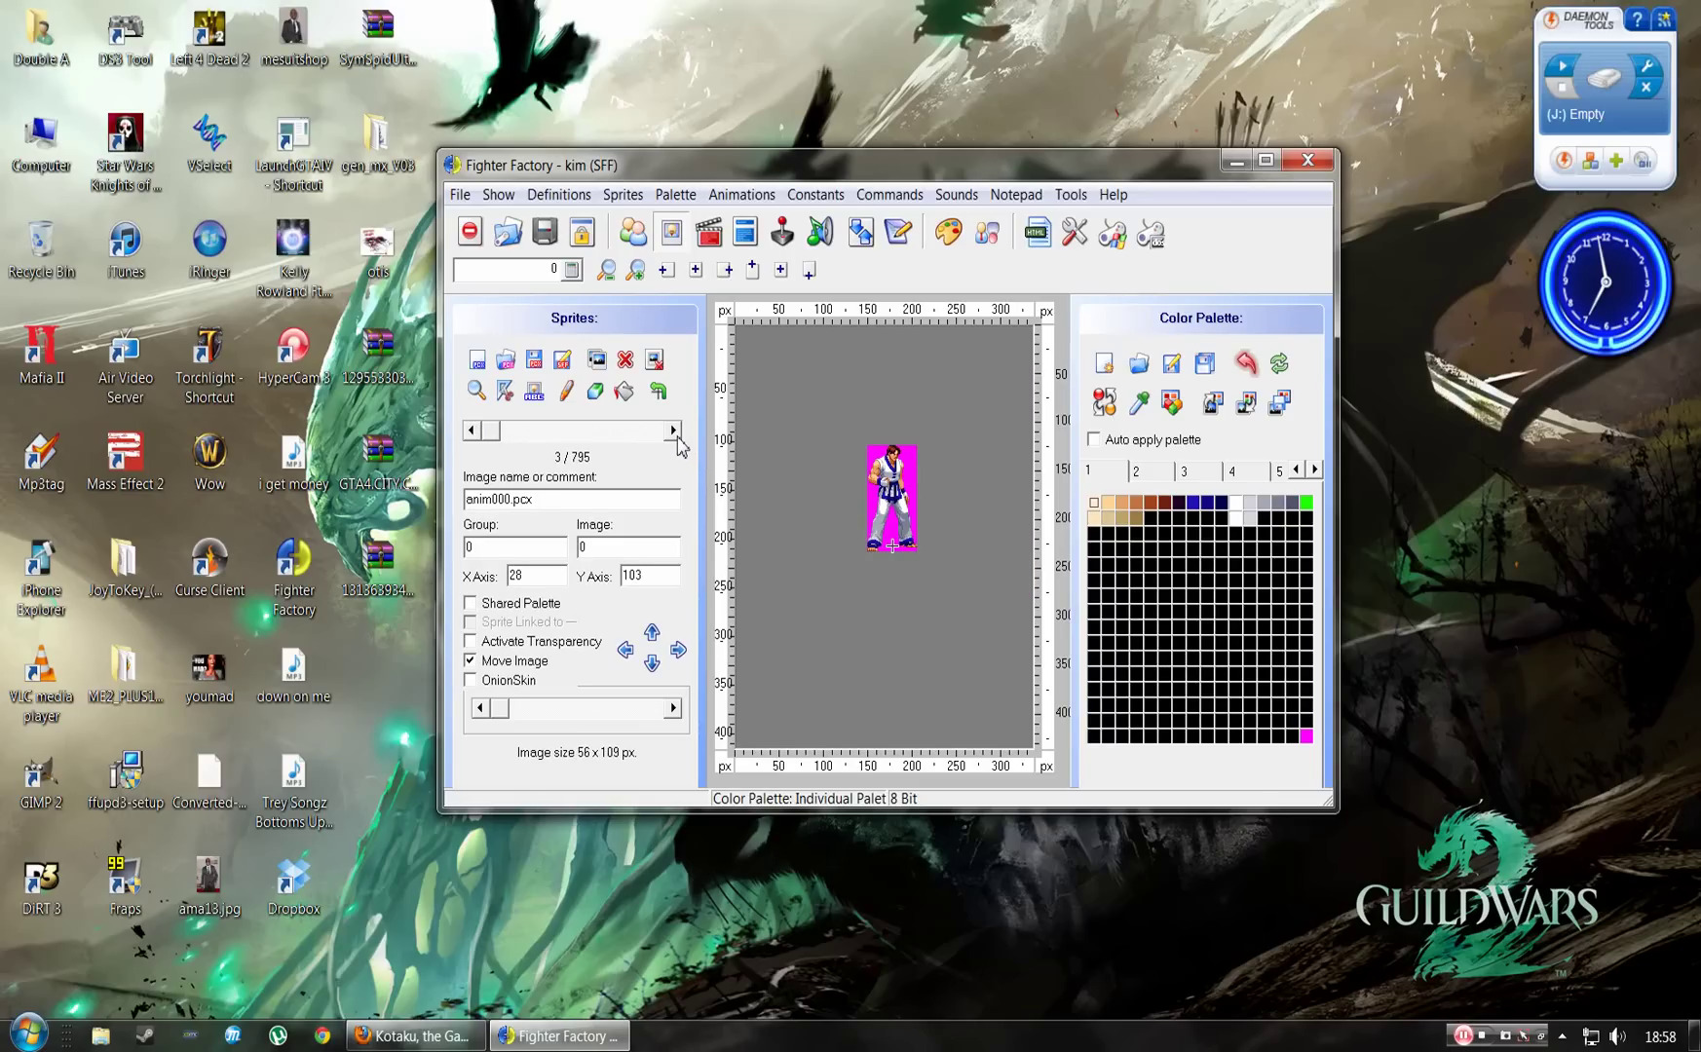
Browse forward through Kim's pose sprites, past group 21, to the group 40 sprites.
{"action": "left_click", "coordinate": [678, 438]}
{"action": "left_click", "coordinate": [678, 438]}
{"action": "left_click", "coordinate": [678, 438]}
{"action": "left_click", "coordinate": [678, 439]}
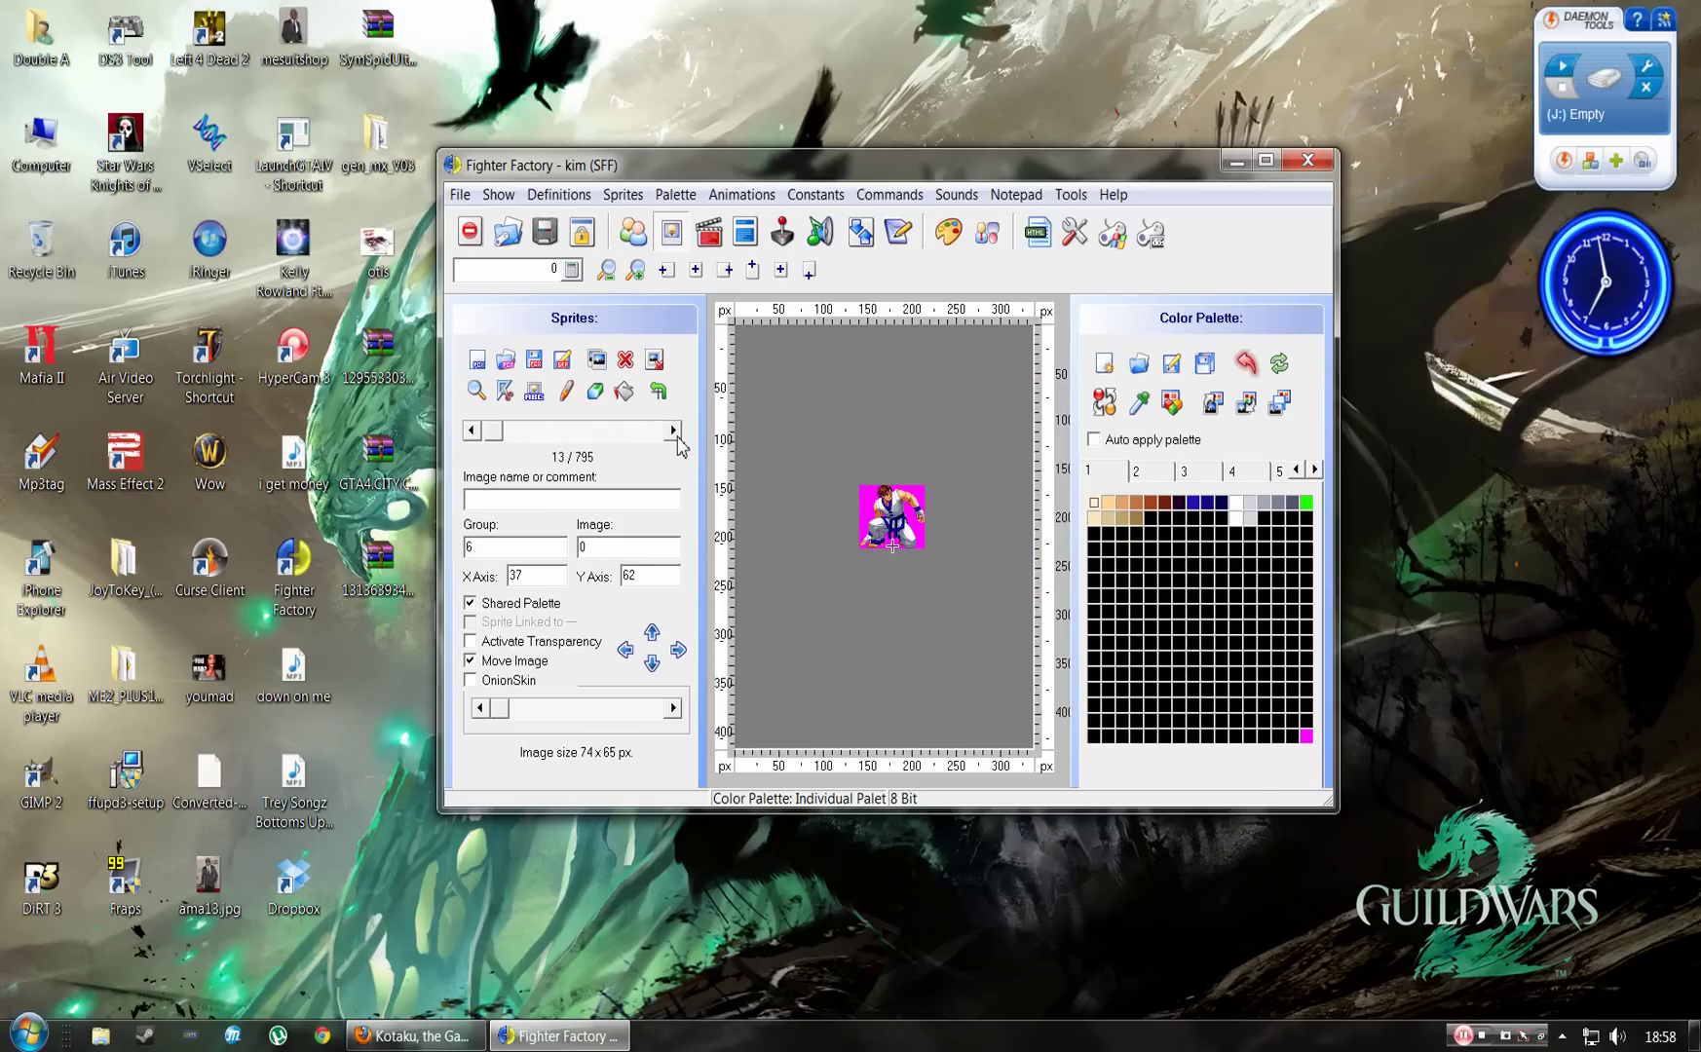
{"action": "left_click", "coordinate": [677, 438]}
{"action": "left_click", "coordinate": [678, 438]}
{"action": "left_click", "coordinate": [677, 438]}
{"action": "left_click", "coordinate": [678, 438]}
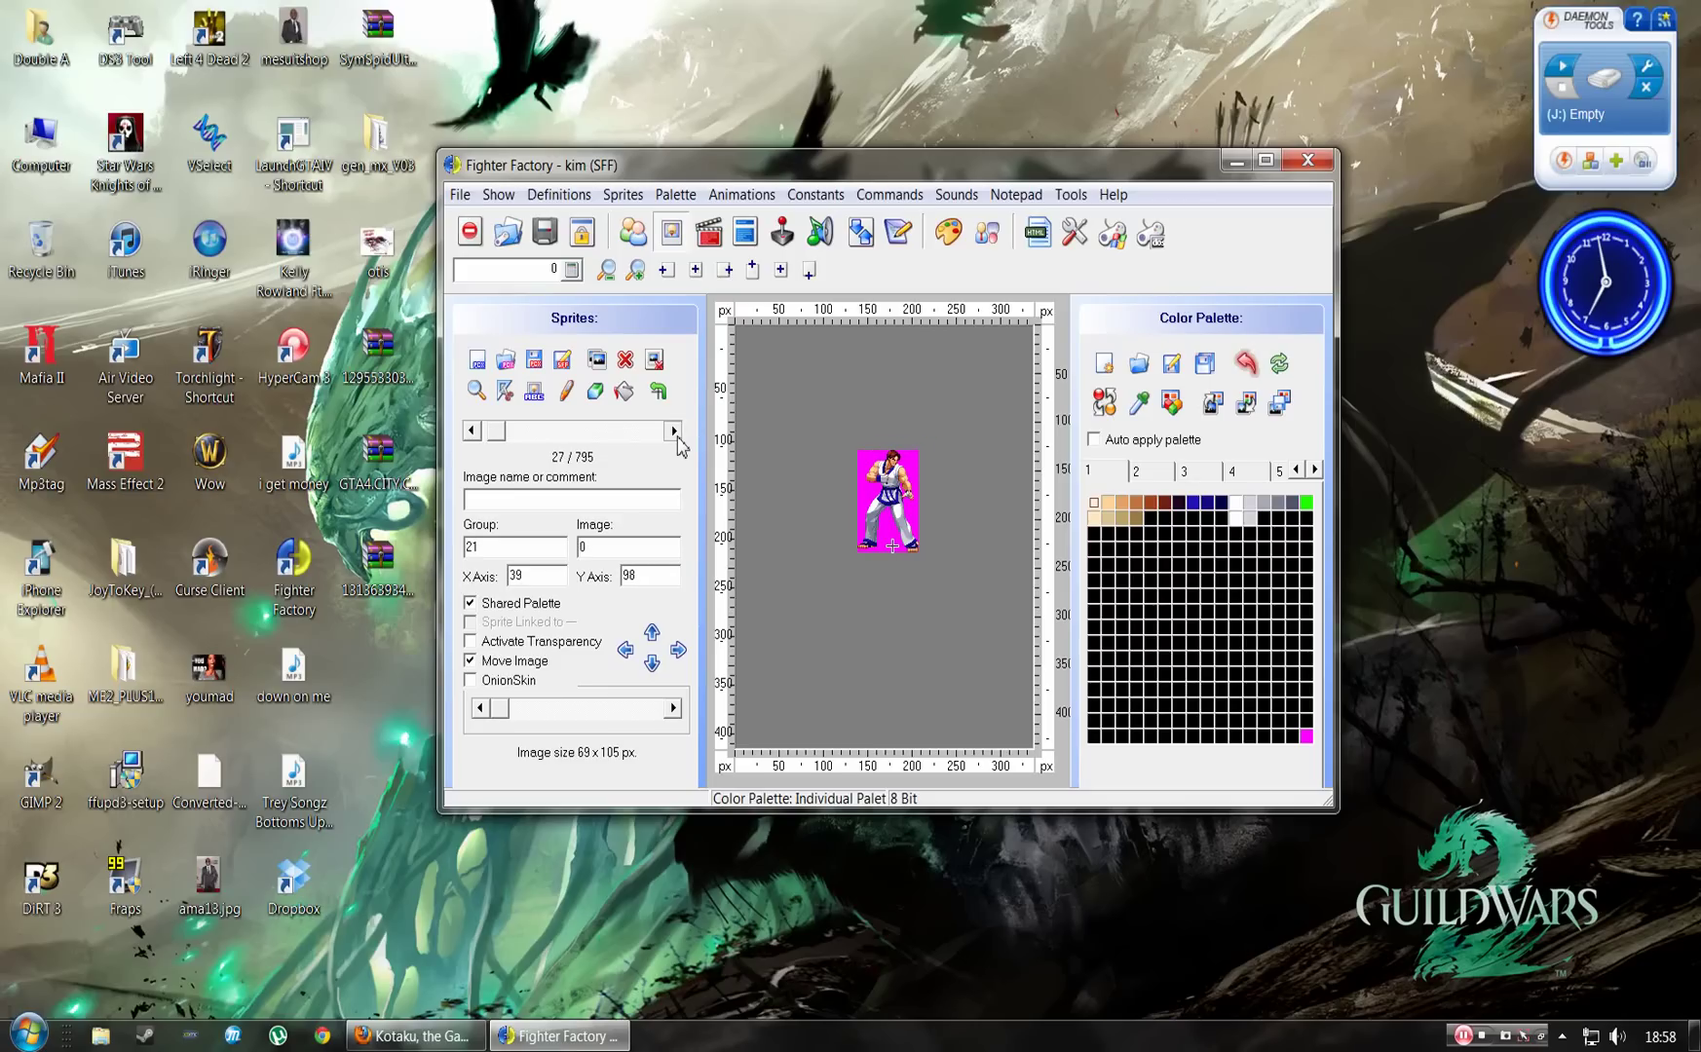
{"action": "left_click", "coordinate": [673, 430]}
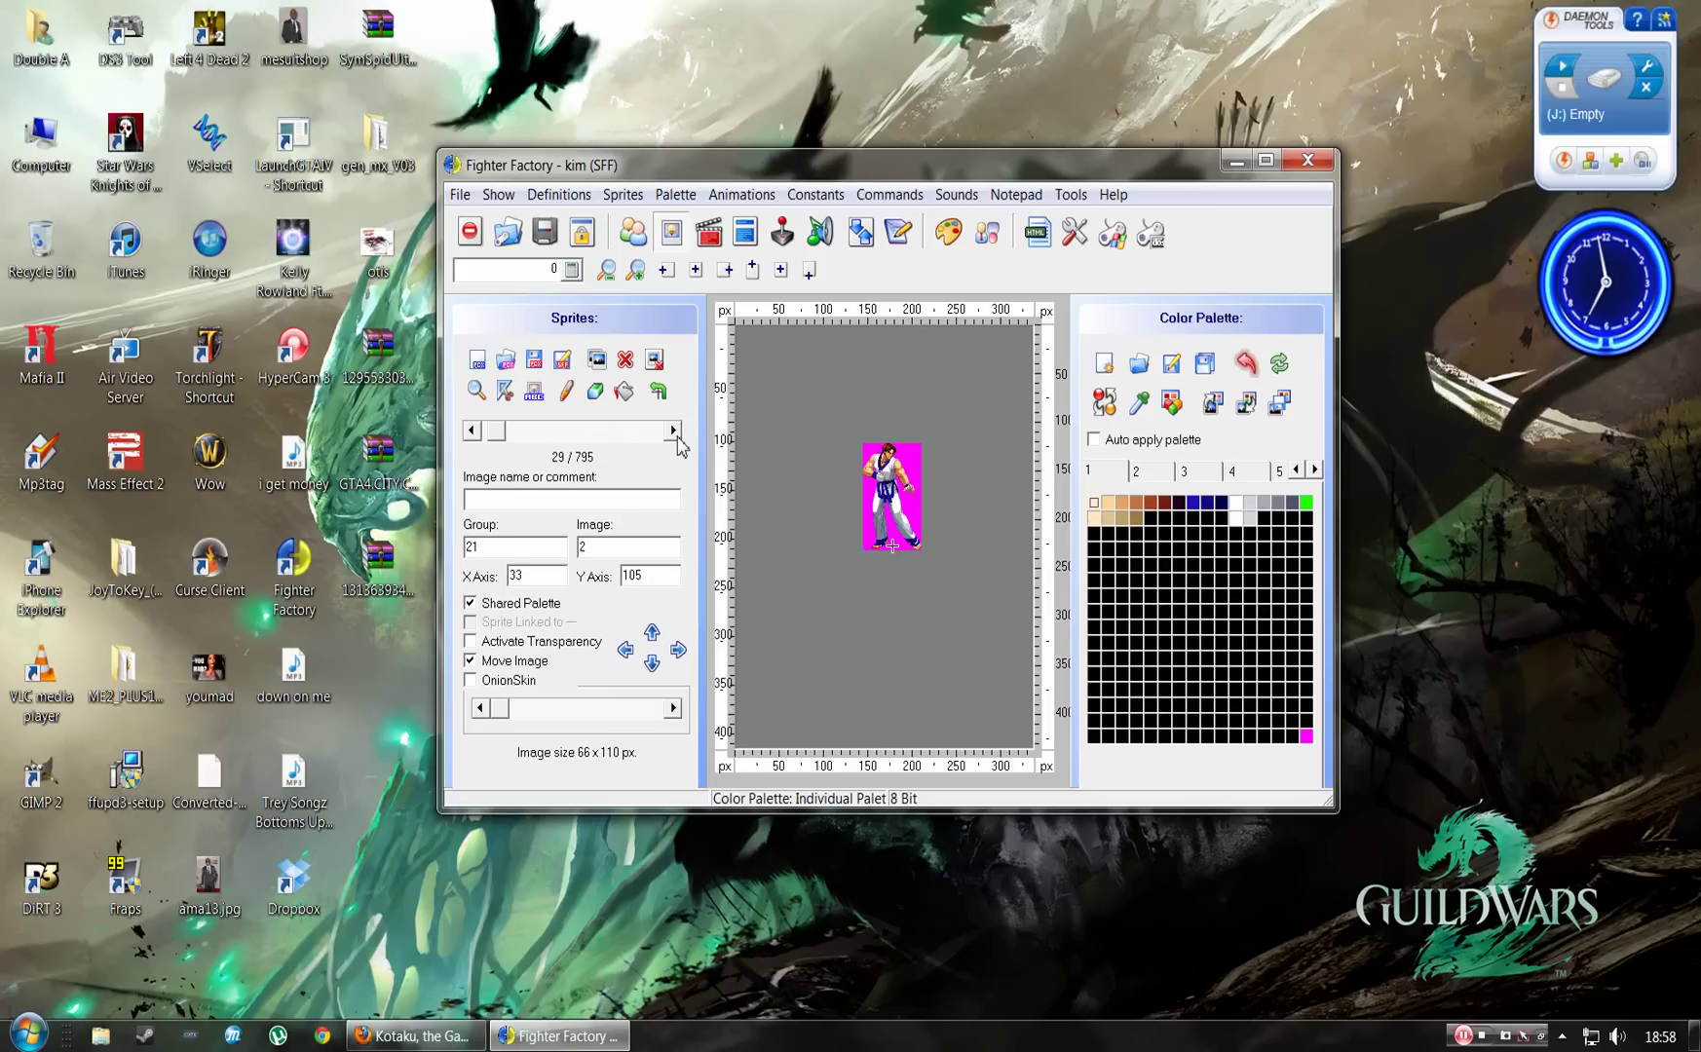
{"action": "left_click", "coordinate": [678, 439]}
{"action": "left_click", "coordinate": [678, 438]}
{"action": "left_click", "coordinate": [678, 438]}
{"action": "left_click", "coordinate": [678, 439]}
{"action": "left_click", "coordinate": [678, 439]}
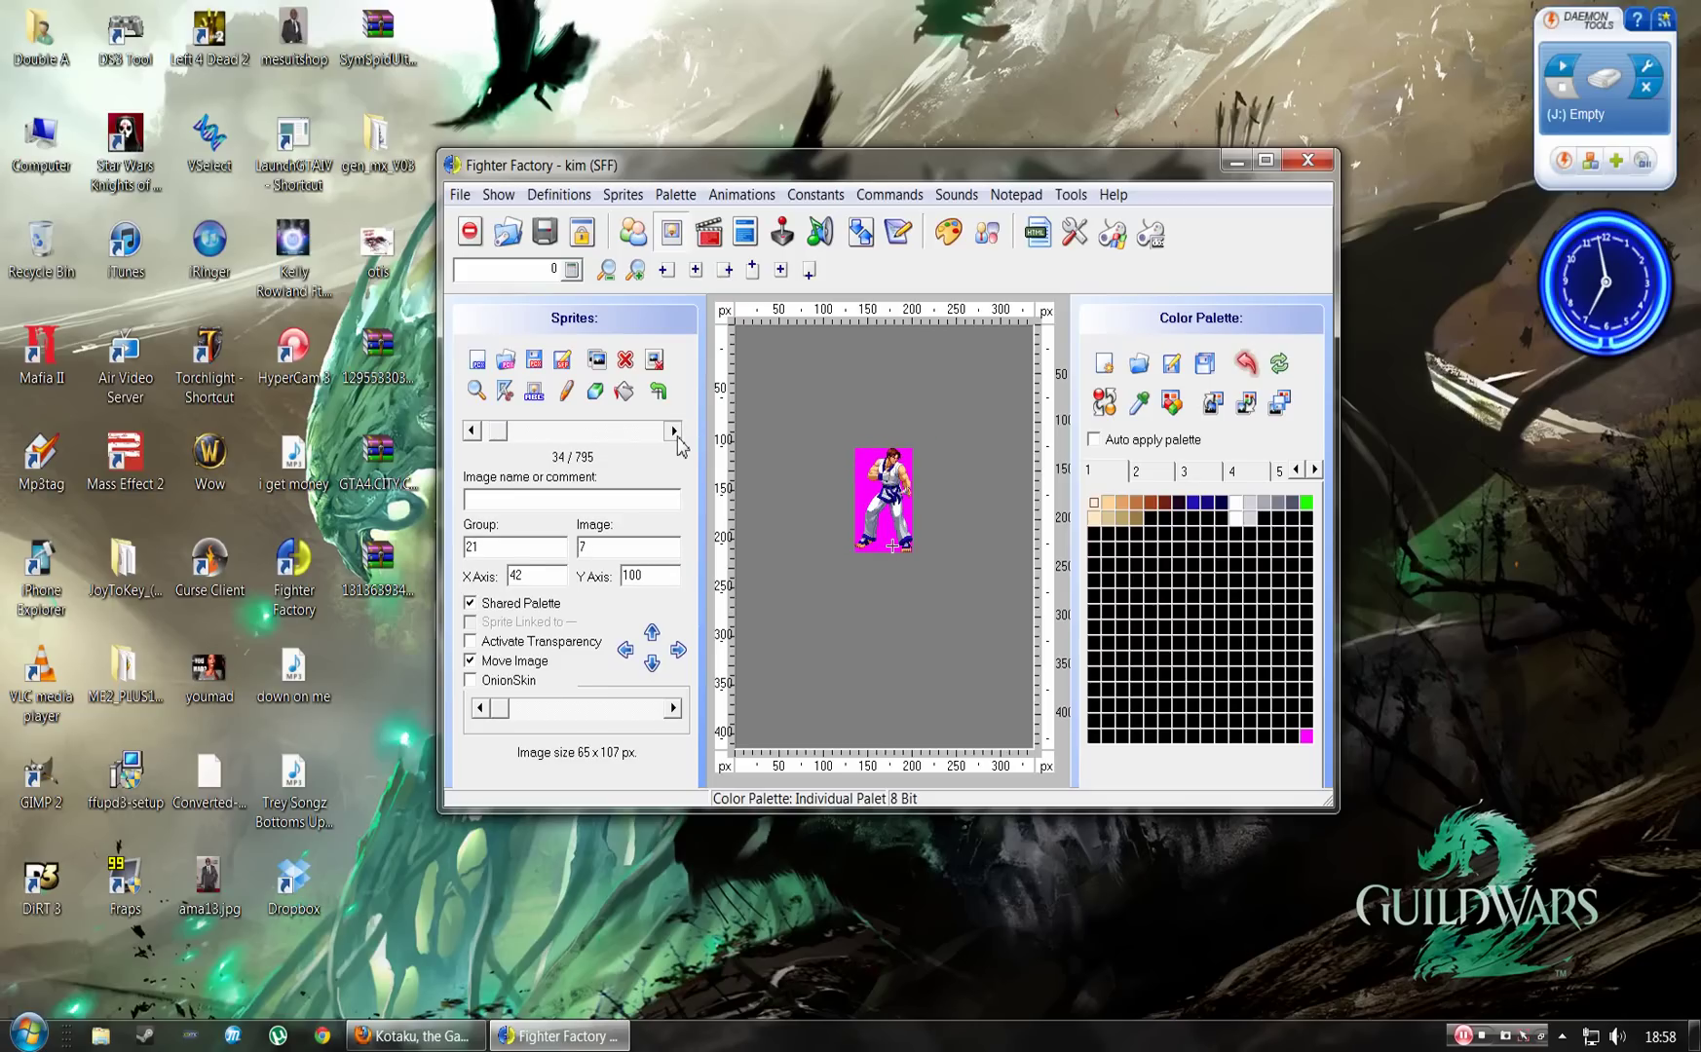
{"action": "left_click", "coordinate": [677, 438]}
{"action": "left_click", "coordinate": [678, 438]}
{"action": "left_click", "coordinate": [678, 438]}
{"action": "left_click", "coordinate": [678, 439]}
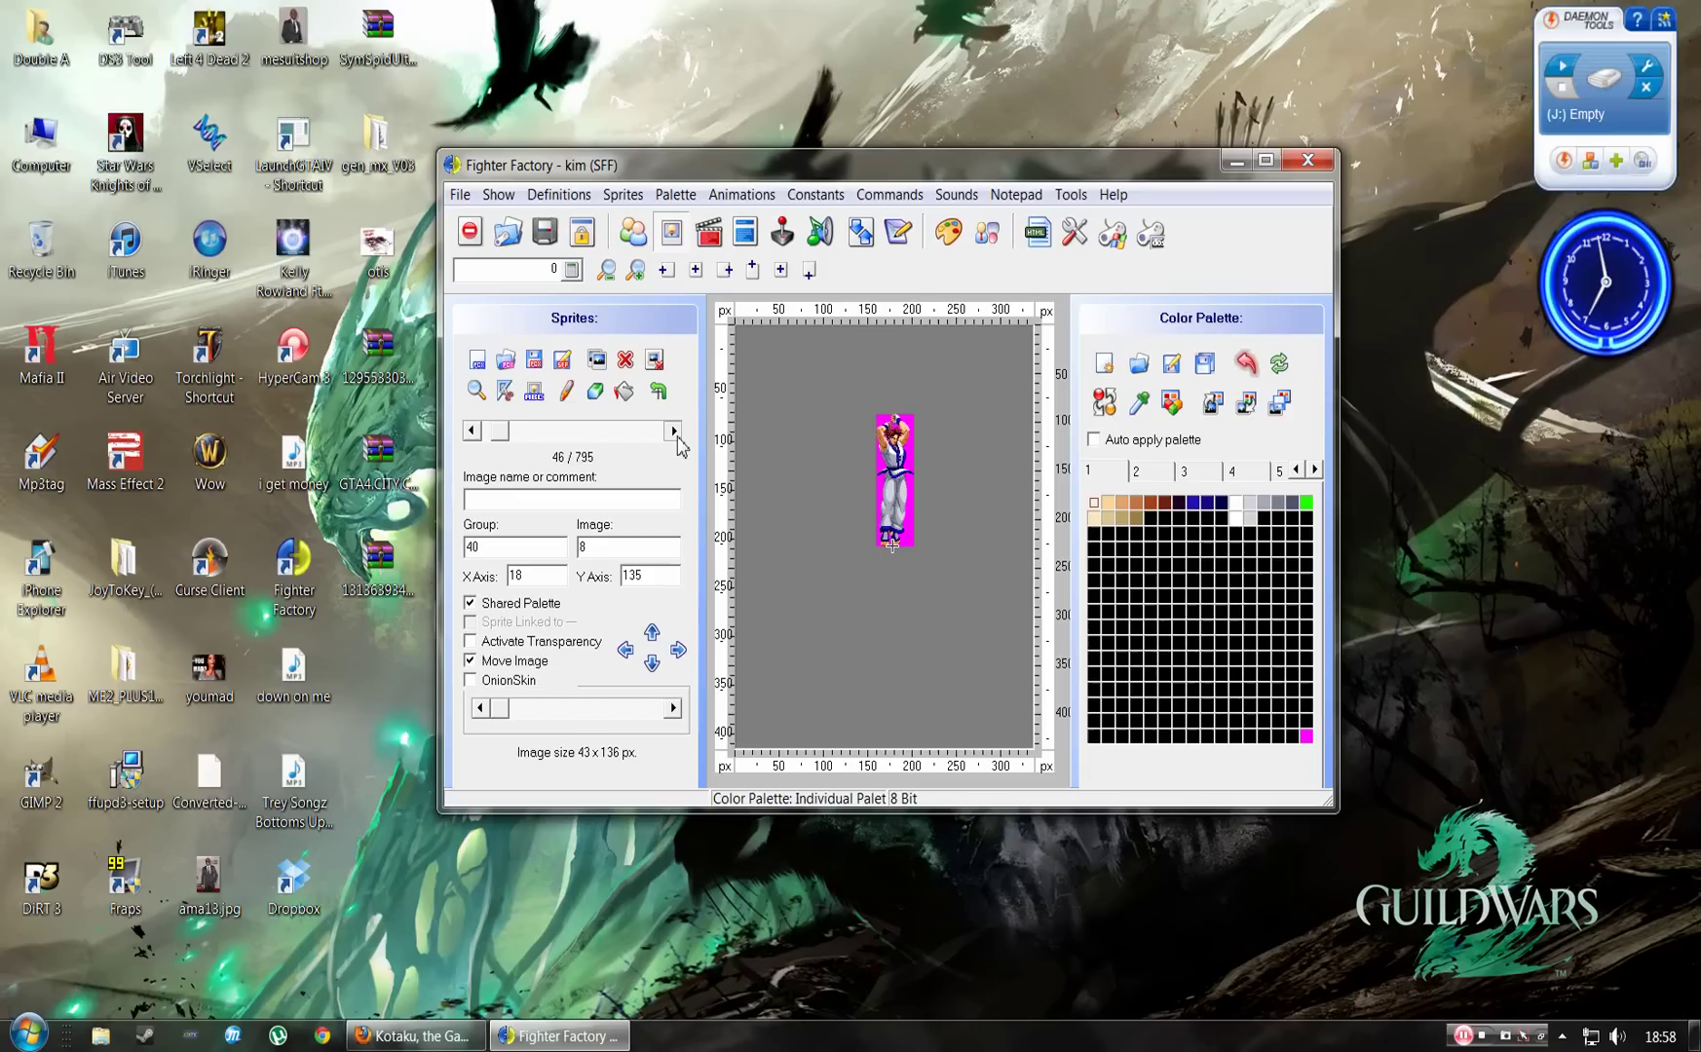
{"action": "left_click", "coordinate": [678, 438]}
Continue through groups 100, 102 and 122 to standing sprite 84 (group 180, image 6).
{"action": "left_click", "coordinate": [673, 431]}
{"action": "left_click", "coordinate": [673, 431]}
{"action": "left_click", "coordinate": [673, 430]}
{"action": "left_click", "coordinate": [674, 430]}
{"action": "left_click", "coordinate": [673, 431]}
{"action": "left_click", "coordinate": [673, 430]}
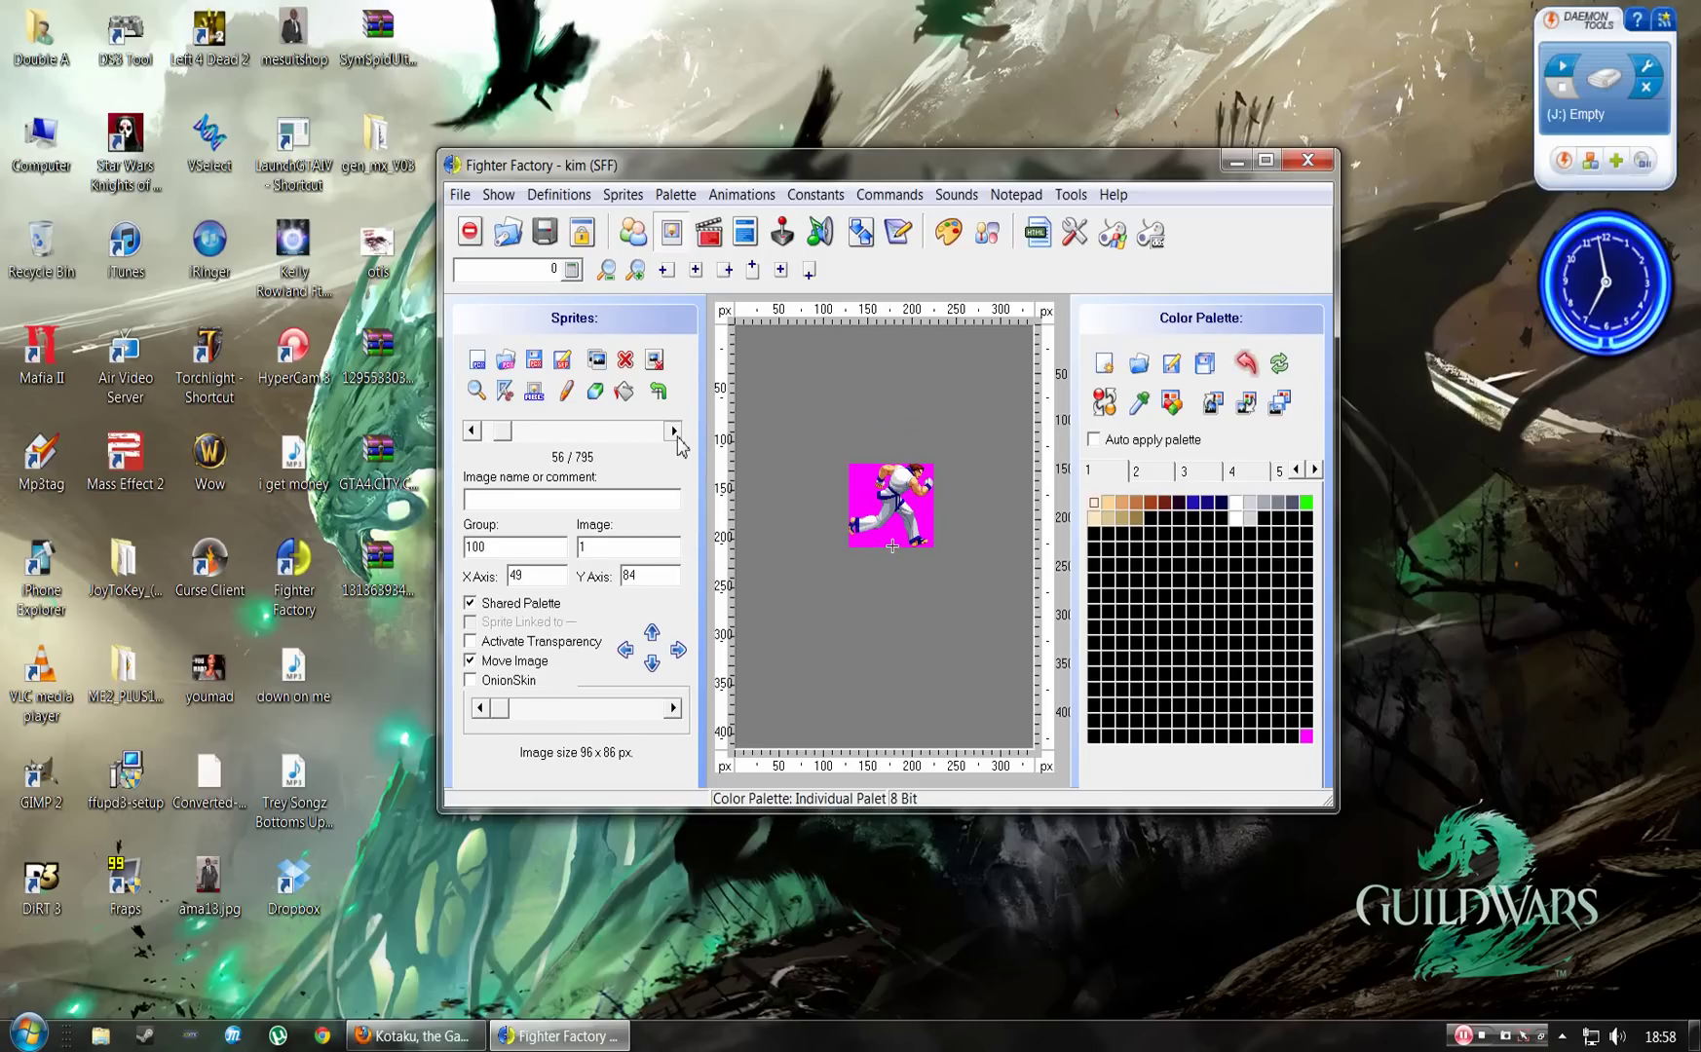
{"action": "left_click", "coordinate": [673, 430]}
{"action": "left_click", "coordinate": [673, 431]}
{"action": "left_click", "coordinate": [677, 436]}
{"action": "left_click", "coordinate": [677, 436]}
{"action": "left_click", "coordinate": [677, 436]}
{"action": "left_click", "coordinate": [677, 437]}
{"action": "left_click", "coordinate": [677, 436]}
{"action": "left_click", "coordinate": [677, 437]}
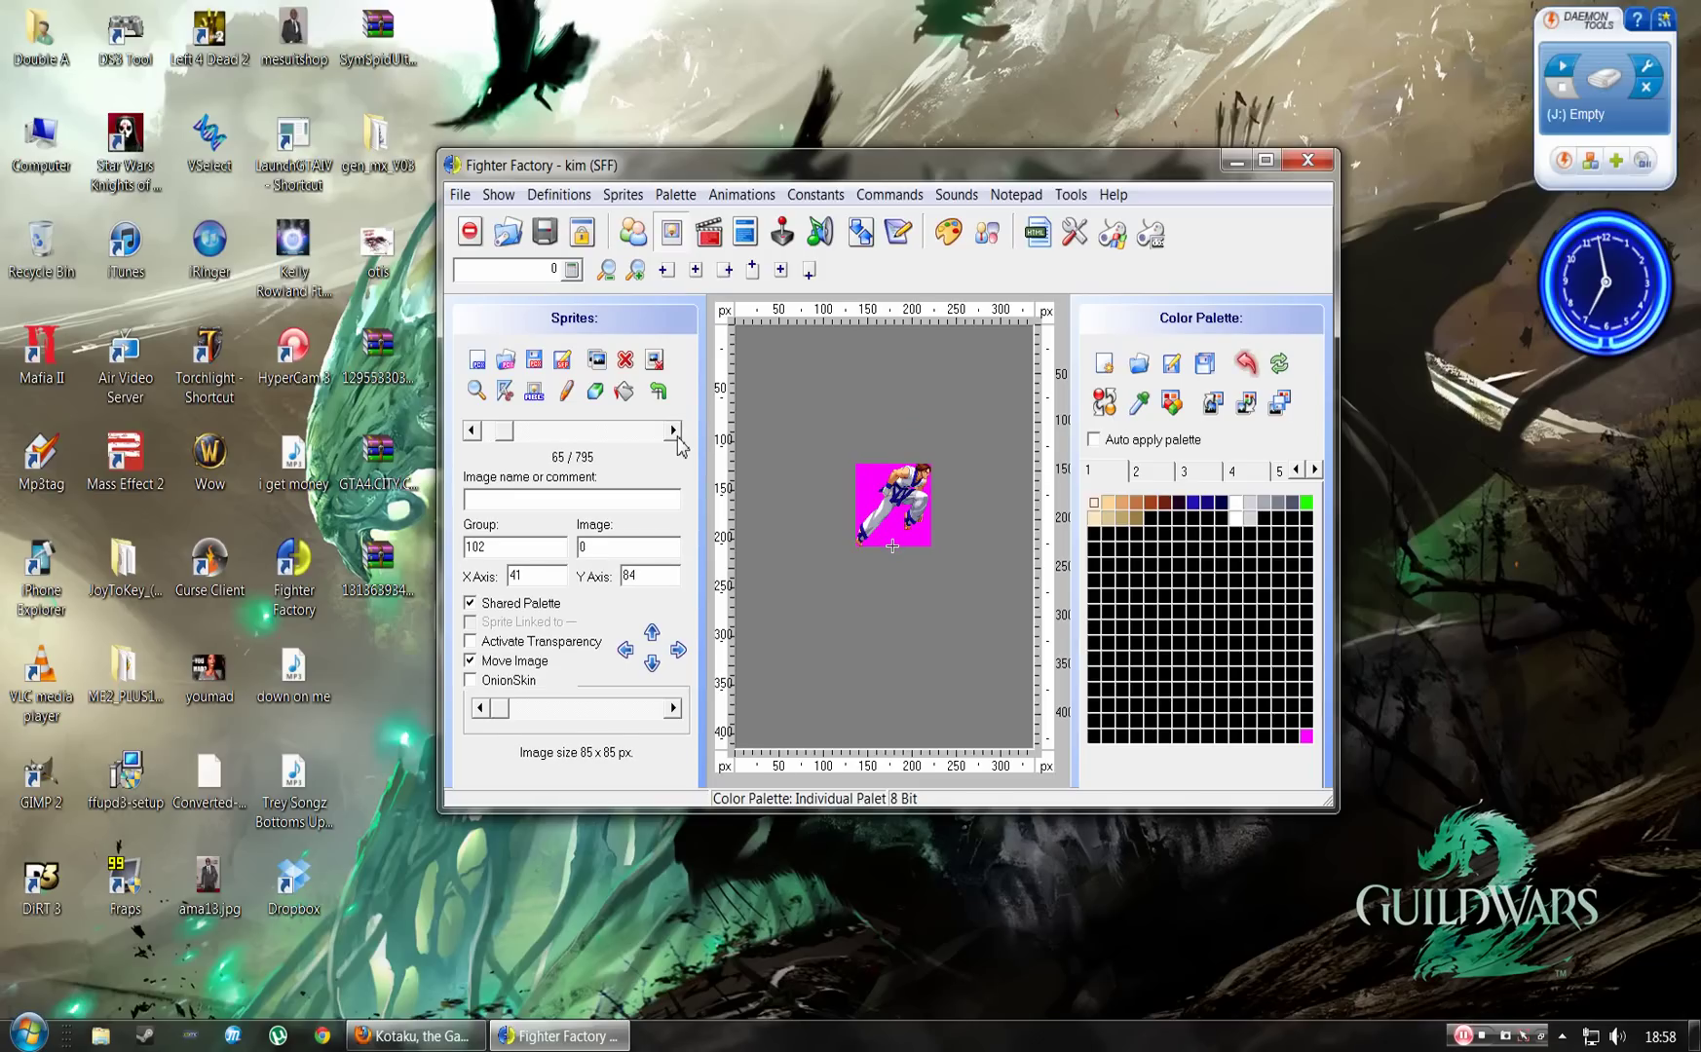
{"action": "left_click", "coordinate": [677, 437]}
{"action": "left_click", "coordinate": [677, 436]}
{"action": "left_click", "coordinate": [673, 430]}
{"action": "left_click", "coordinate": [673, 430]}
{"action": "left_click", "coordinate": [674, 431]}
{"action": "left_click", "coordinate": [673, 430]}
{"action": "left_click", "coordinate": [673, 431]}
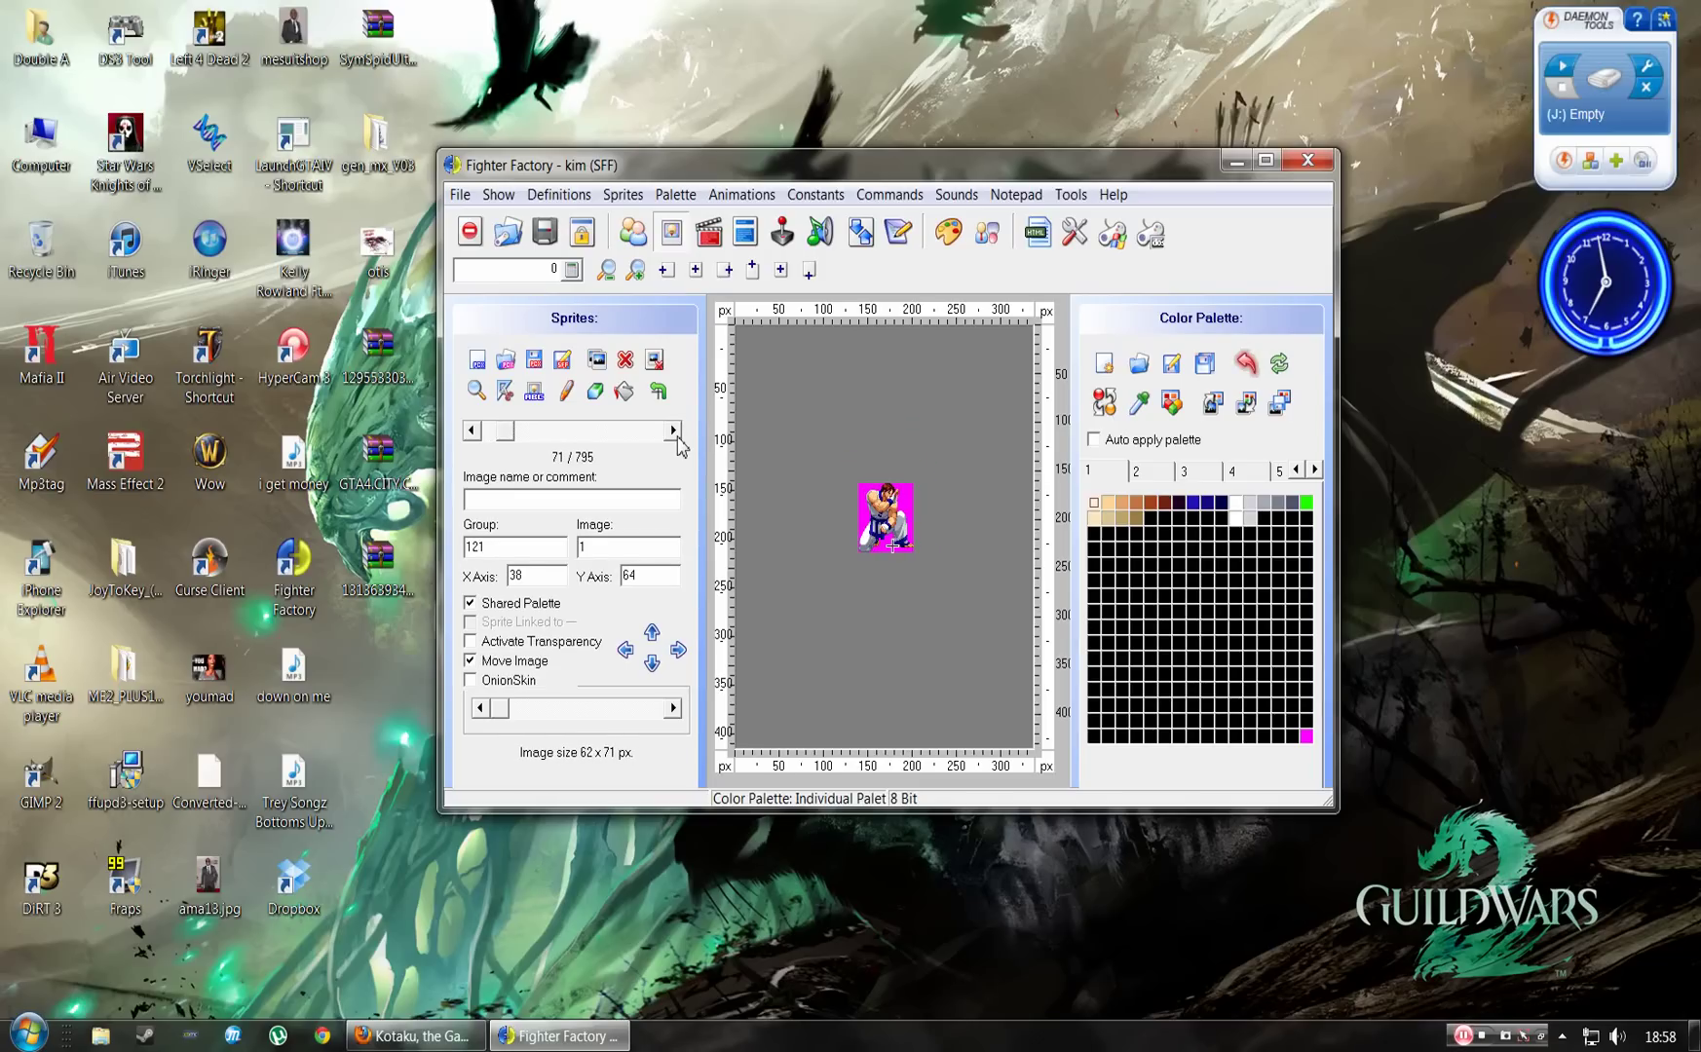
{"action": "left_click", "coordinate": [673, 431]}
{"action": "left_click", "coordinate": [673, 430]}
{"action": "left_click", "coordinate": [673, 430]}
{"action": "left_click", "coordinate": [673, 431]}
{"action": "left_click", "coordinate": [673, 430]}
{"action": "left_click", "coordinate": [673, 431]}
{"action": "left_click", "coordinate": [673, 430]}
{"action": "left_click", "coordinate": [673, 431]}
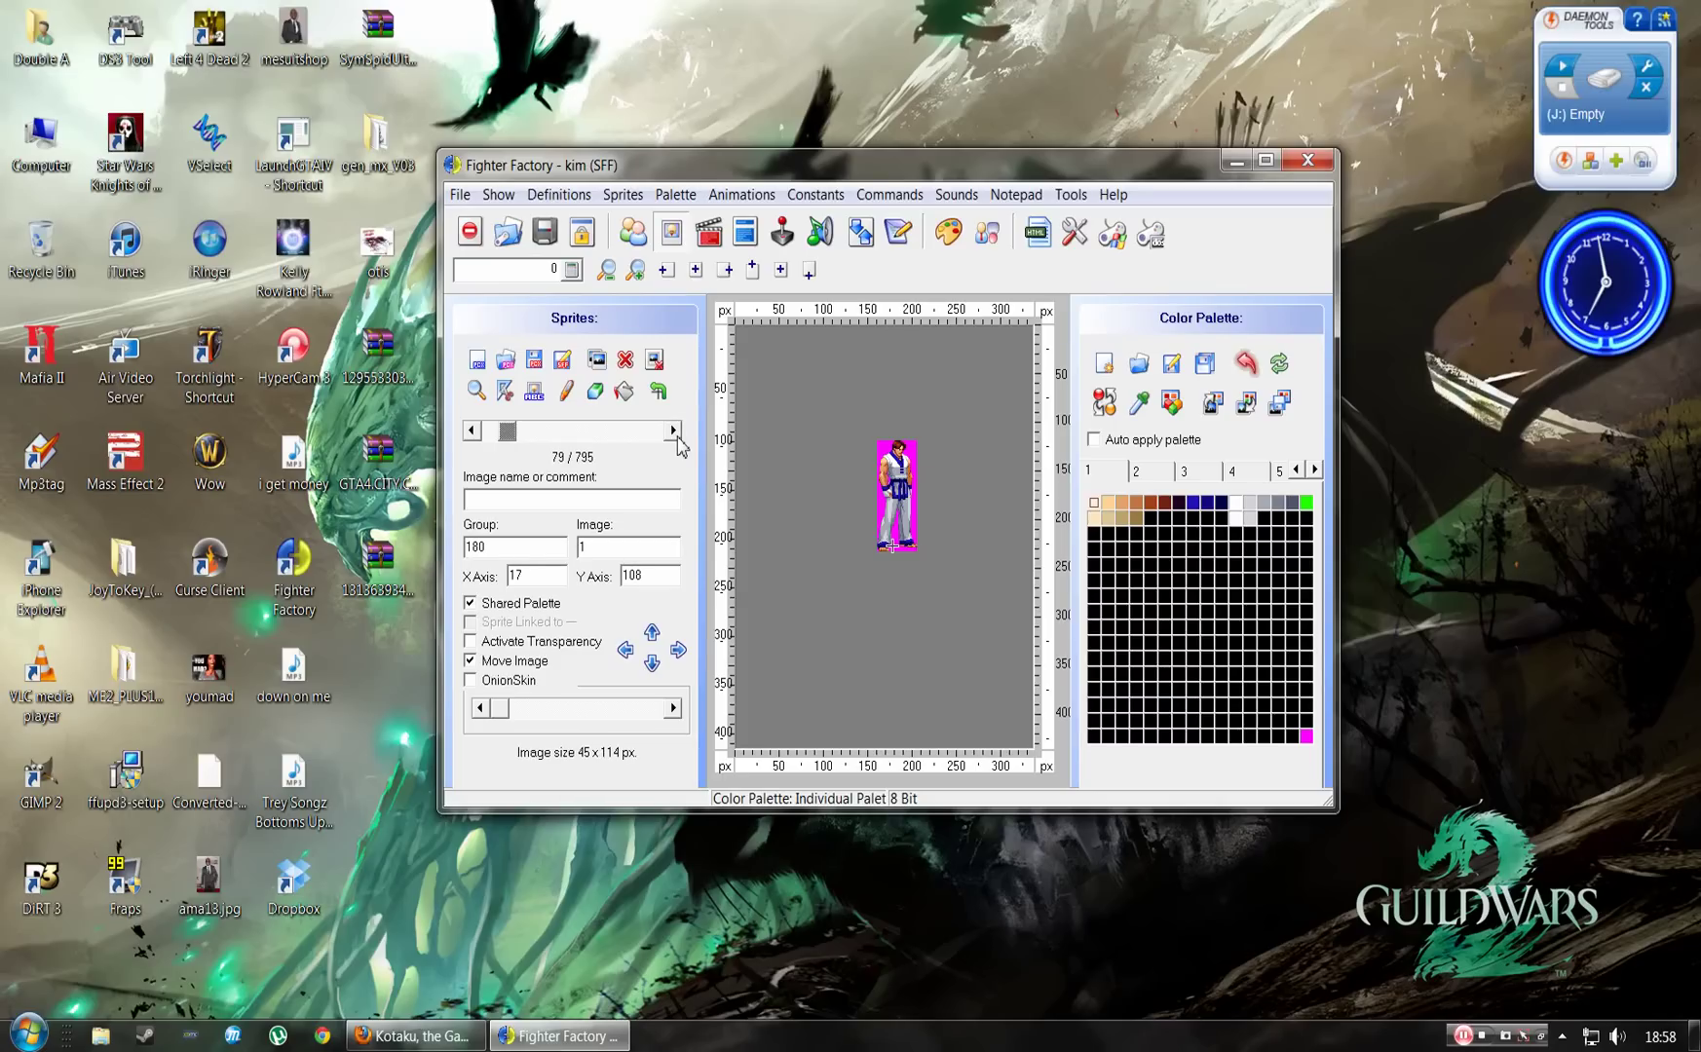
{"action": "left_click", "coordinate": [677, 437]}
{"action": "left_click", "coordinate": [677, 437]}
{"action": "left_click", "coordinate": [677, 436]}
{"action": "left_click", "coordinate": [677, 436]}
{"action": "left_click", "coordinate": [673, 430]}
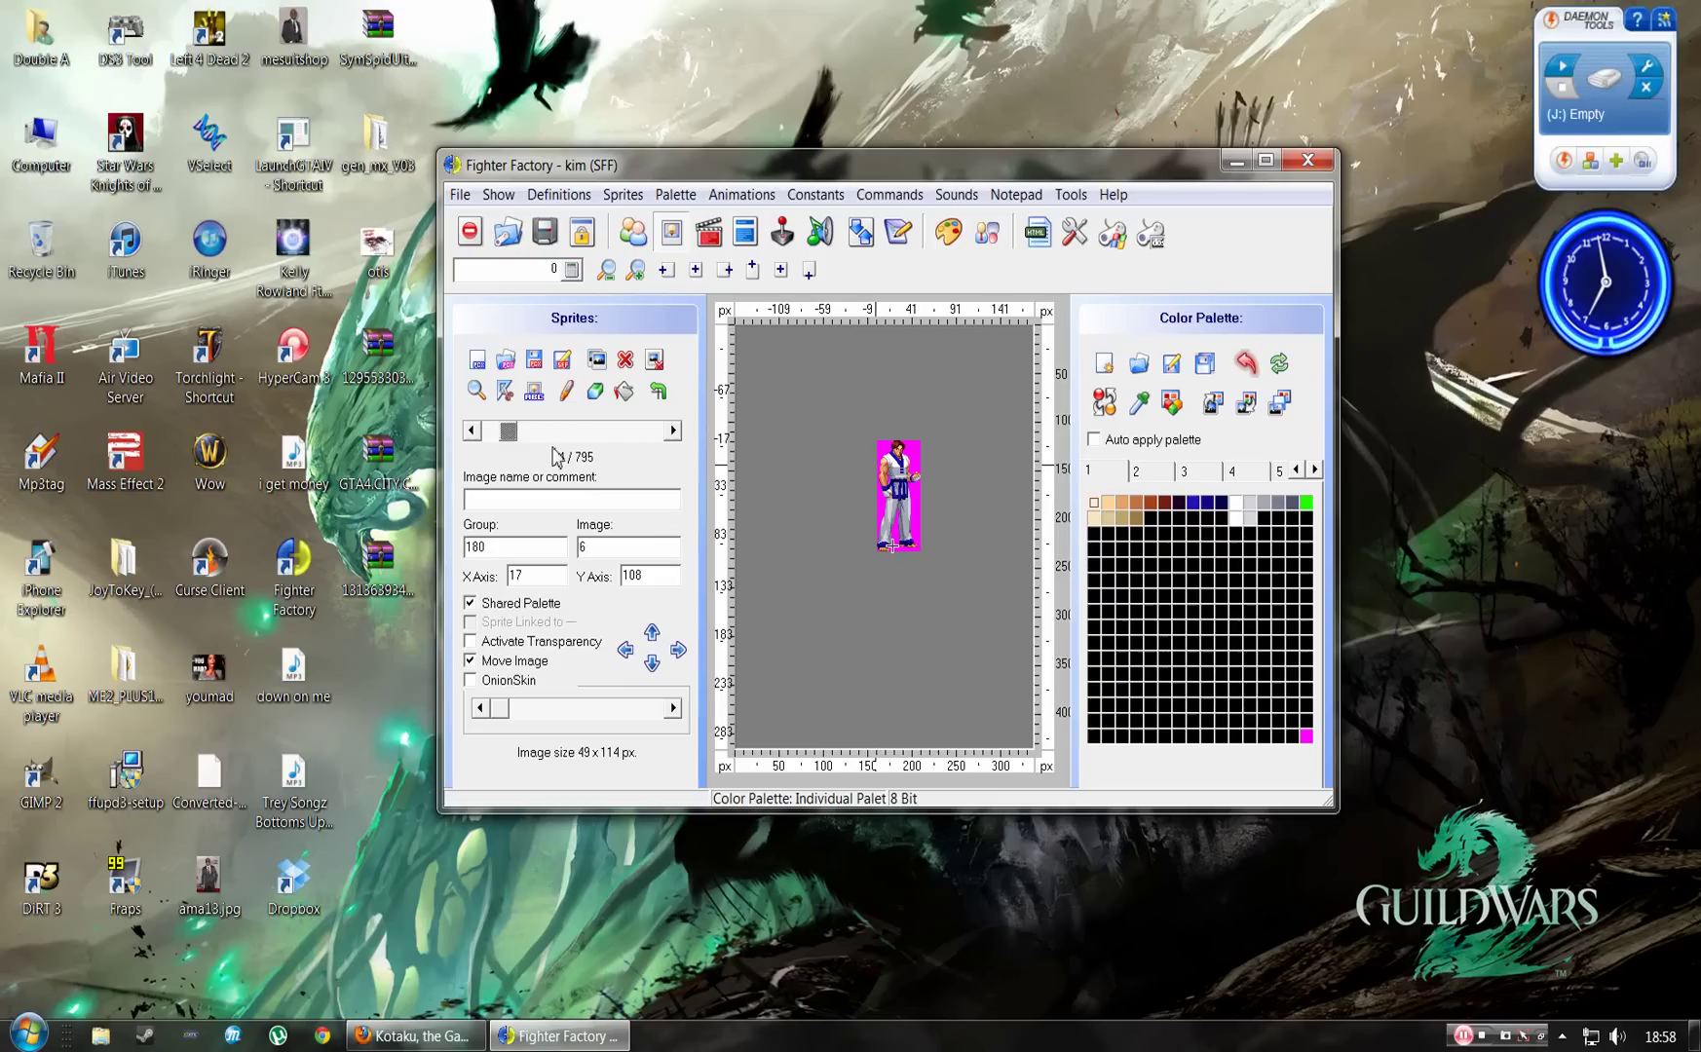
Save sprite 84 as a PCX image named kim in the Kim folder.
{"action": "left_click", "coordinate": [532, 363]}
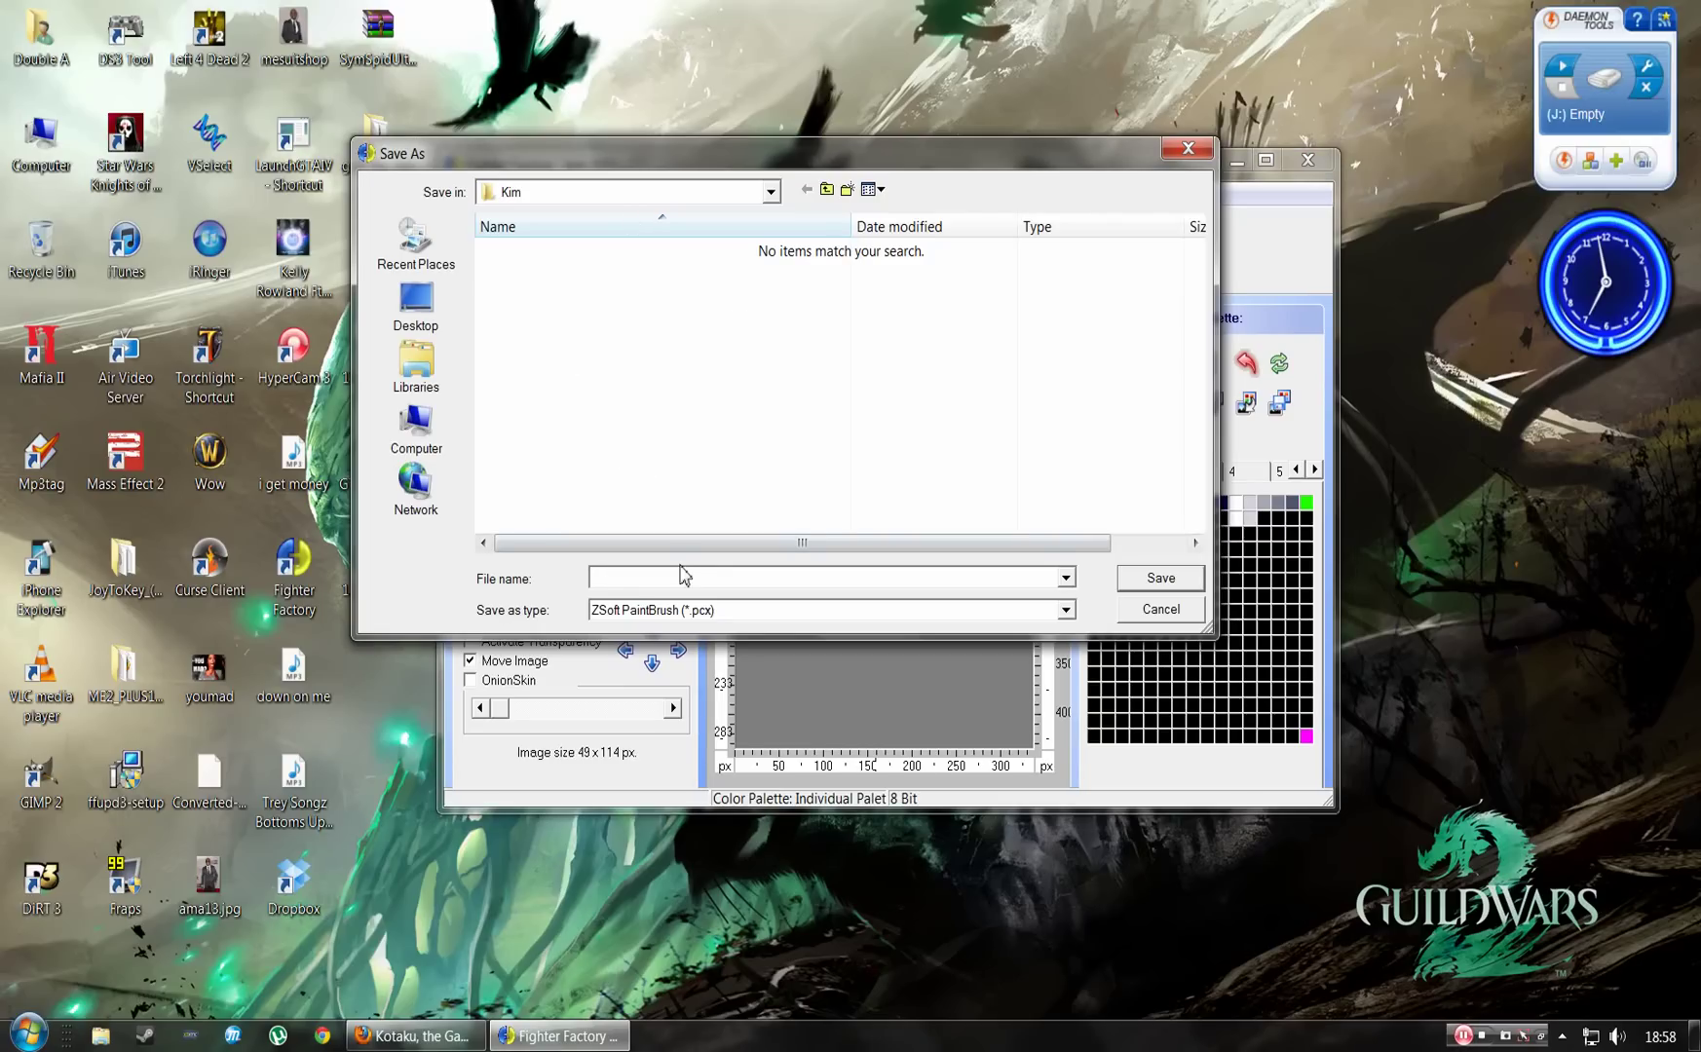
{"action": "type", "text": "kim"}
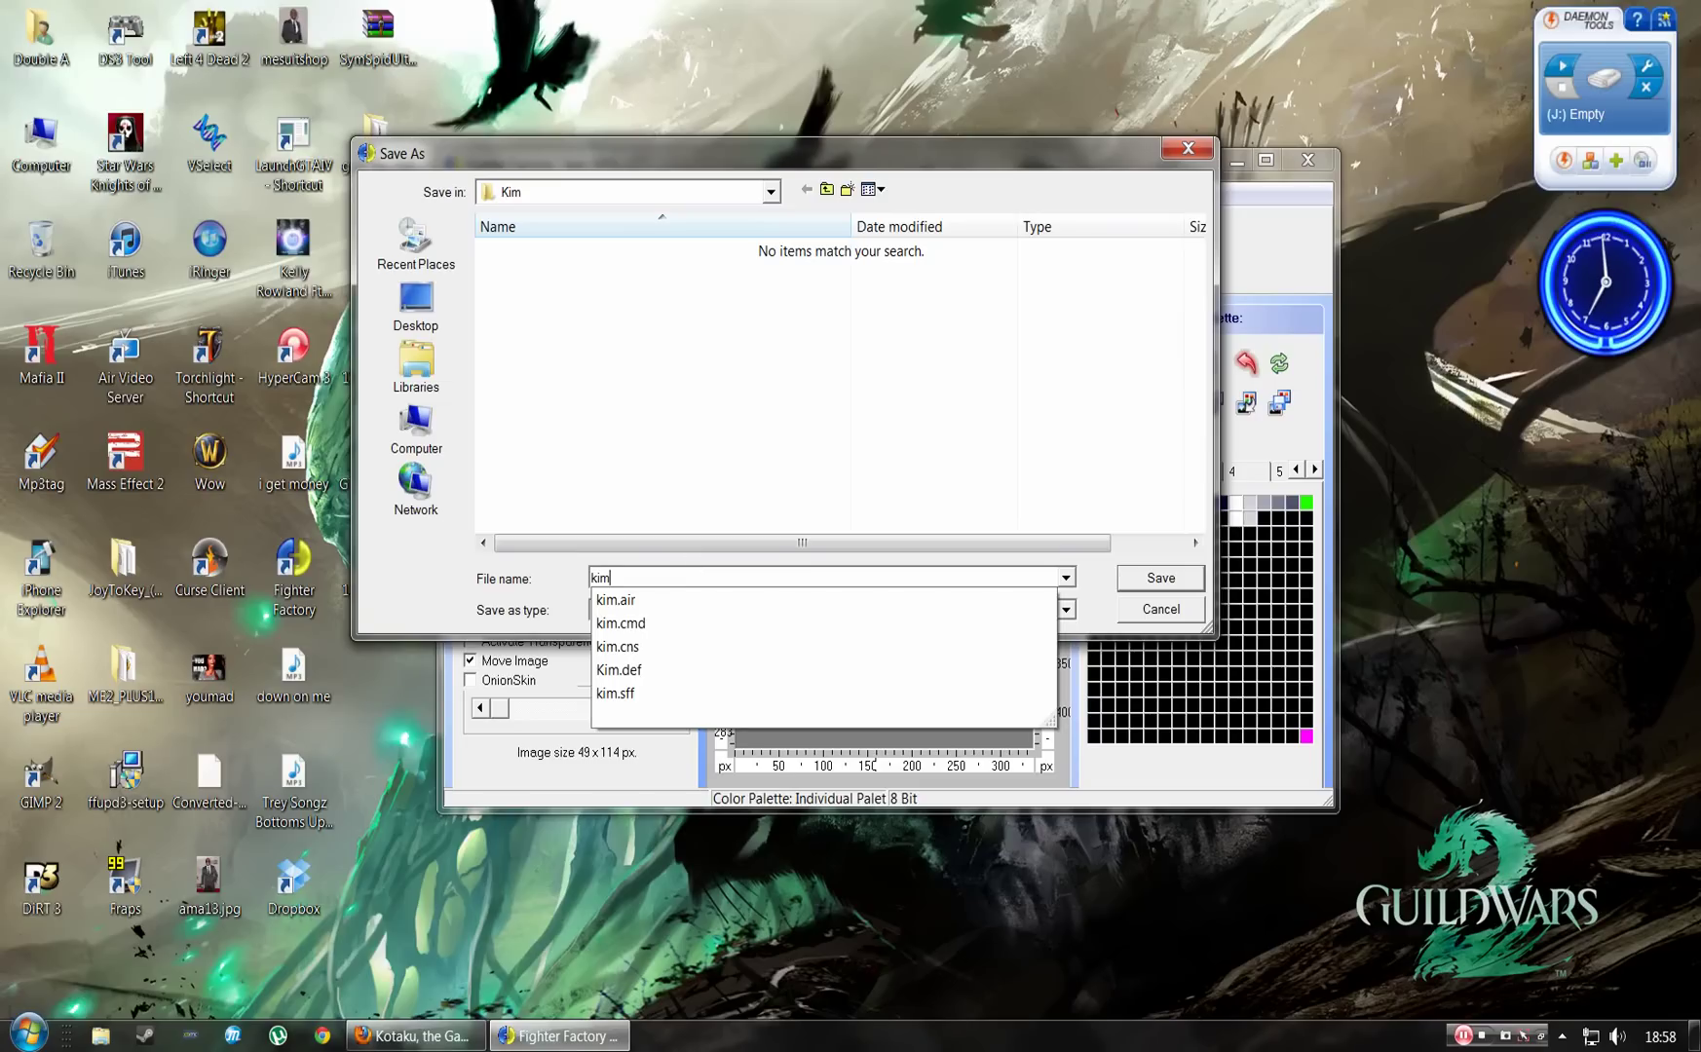
{"action": "left_click", "coordinate": [1130, 582]}
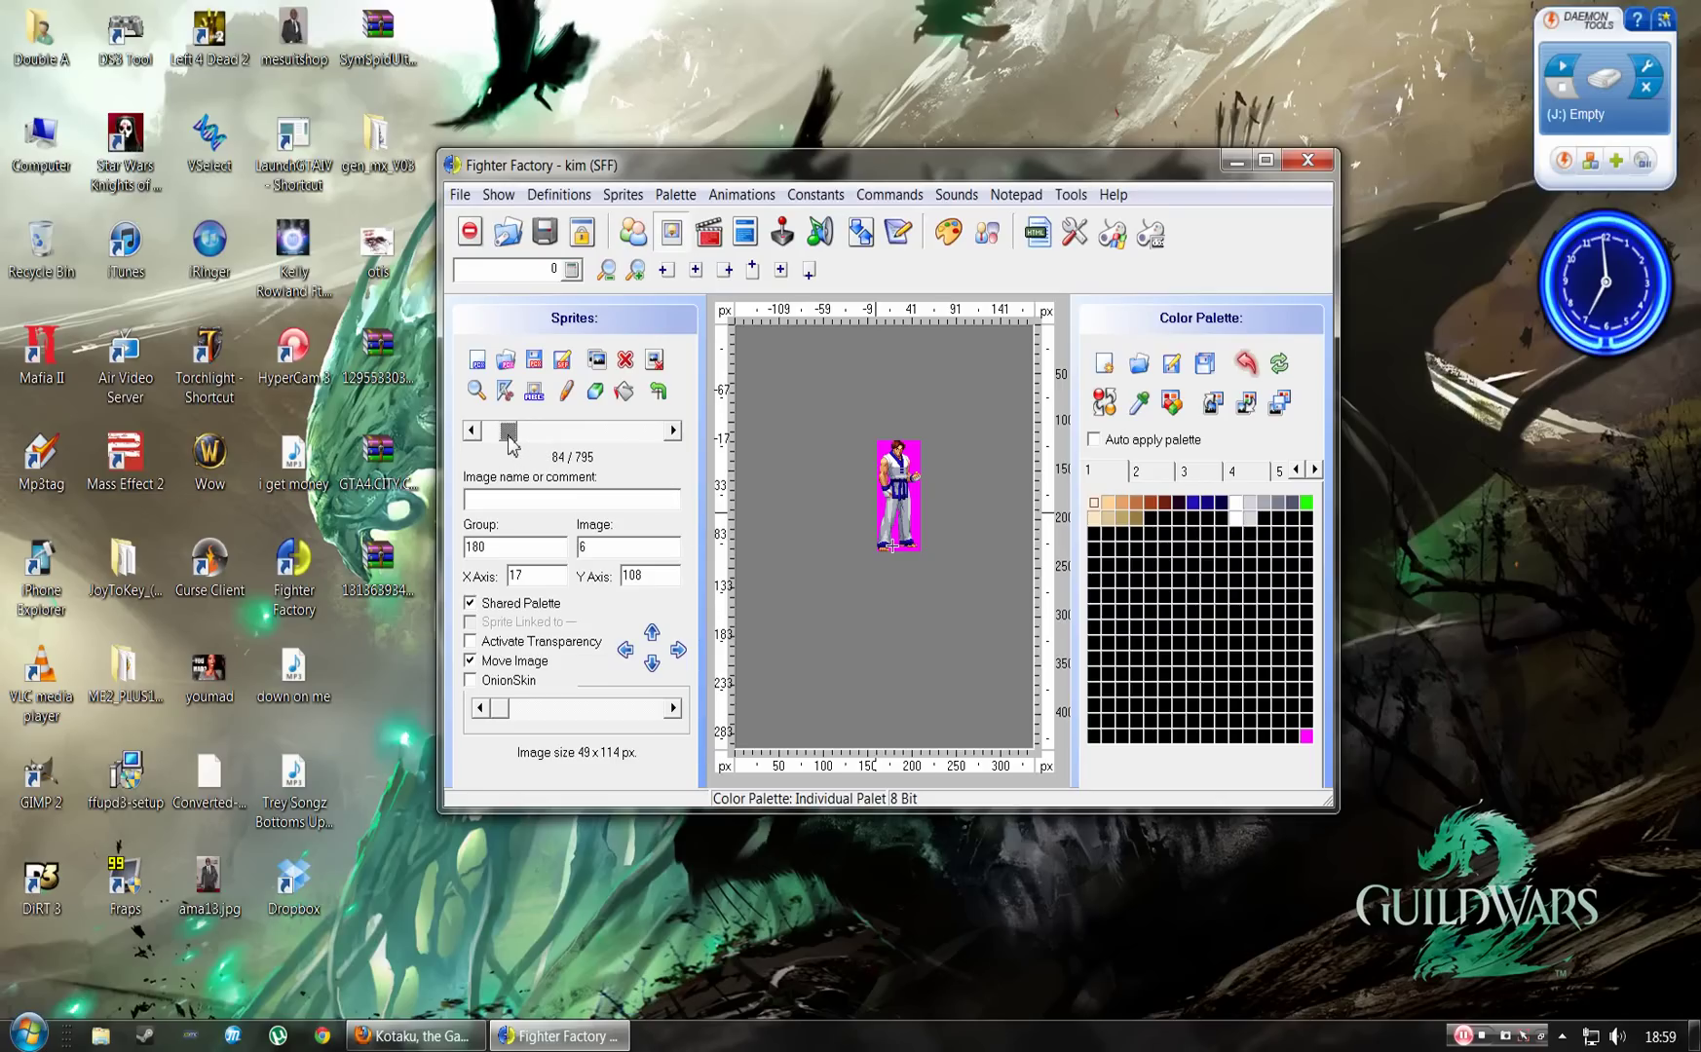
Jump to the first sprite, then step to sprite 2, the group 9000 image 1 portrait.
{"action": "left_click_drag", "start_coordinate": [509, 436], "coordinate": [484, 435]}
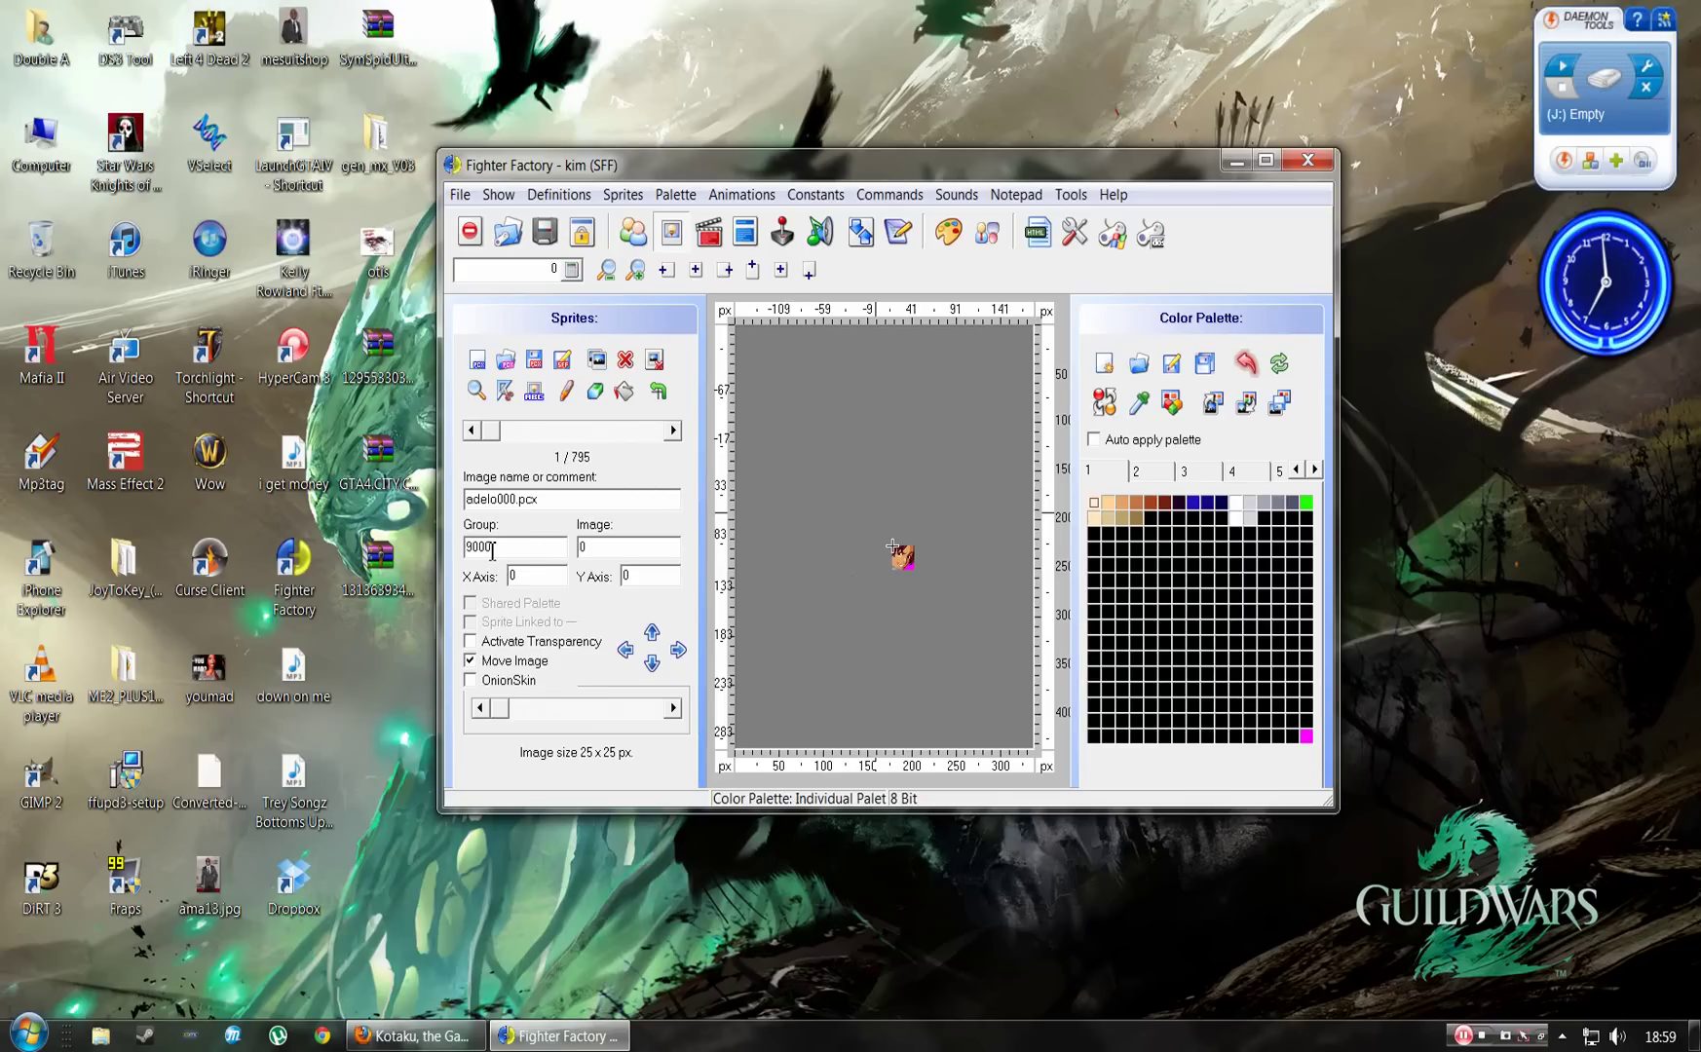
{"action": "left_click", "coordinate": [673, 431]}
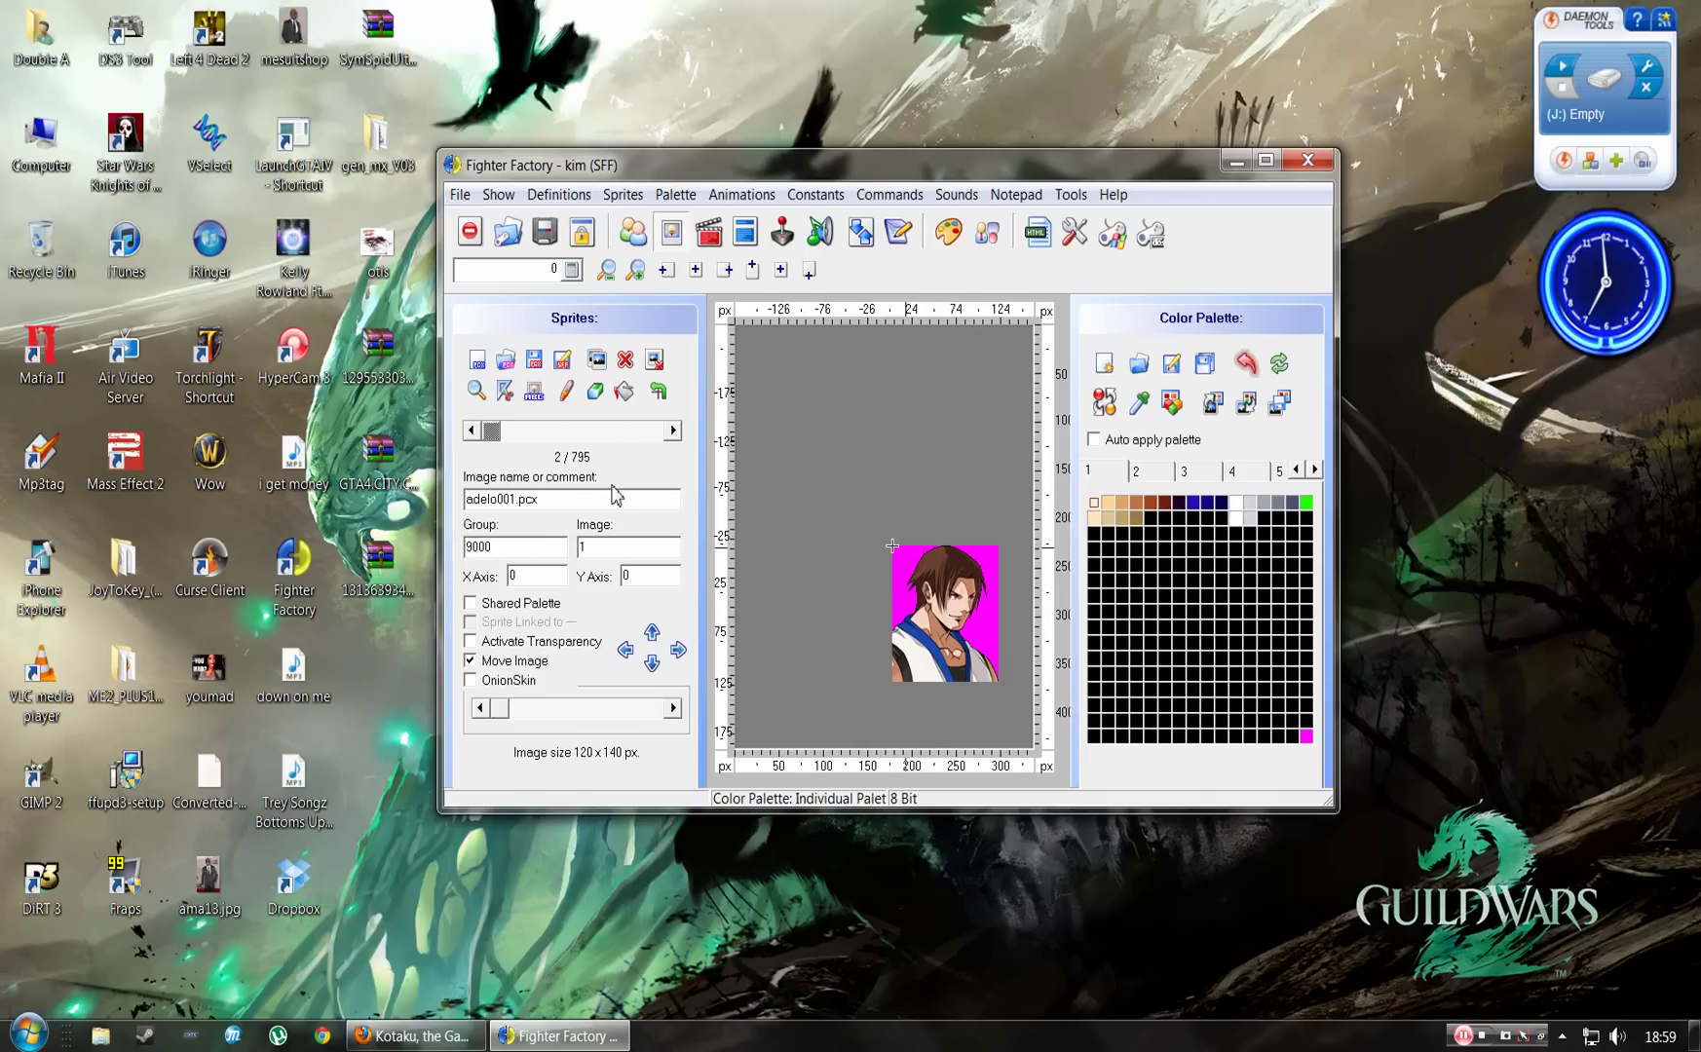
Replace sprite 9000,1 with kim.pcx, the 49 x 114 standing Kim image.
{"action": "left_click", "coordinate": [508, 380]}
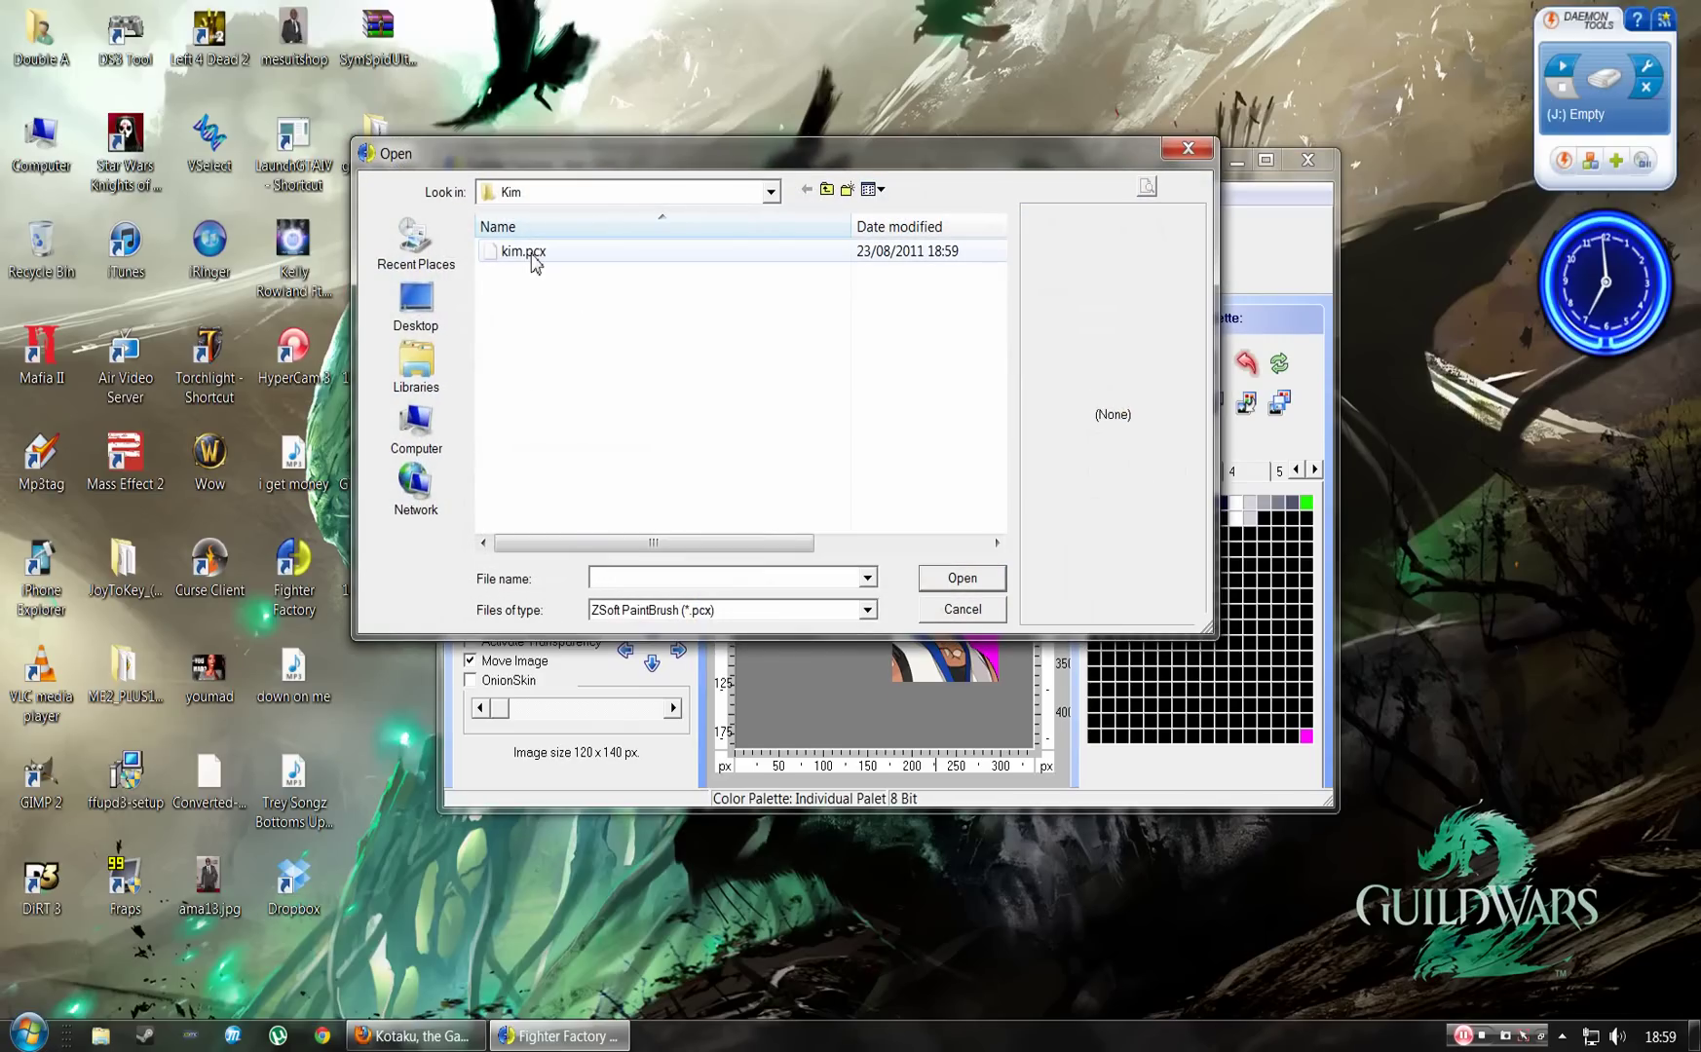
{"action": "left_click", "coordinate": [524, 251]}
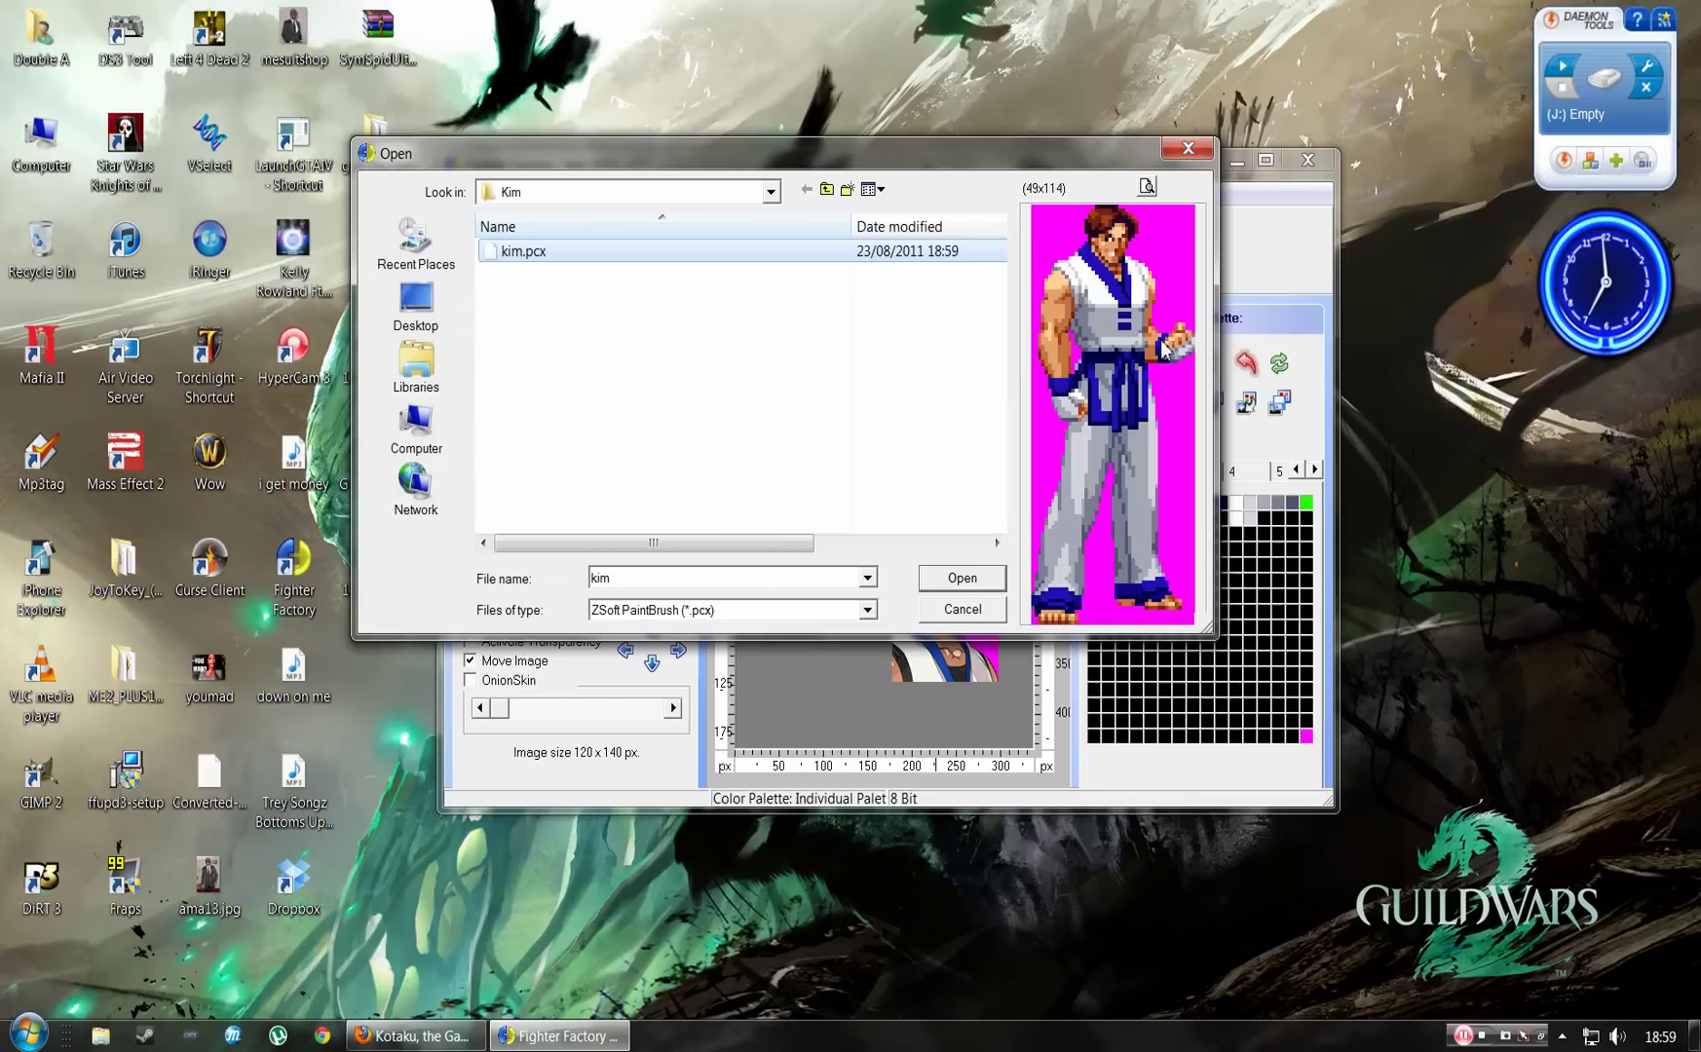
{"action": "double_click", "coordinate": [526, 252]}
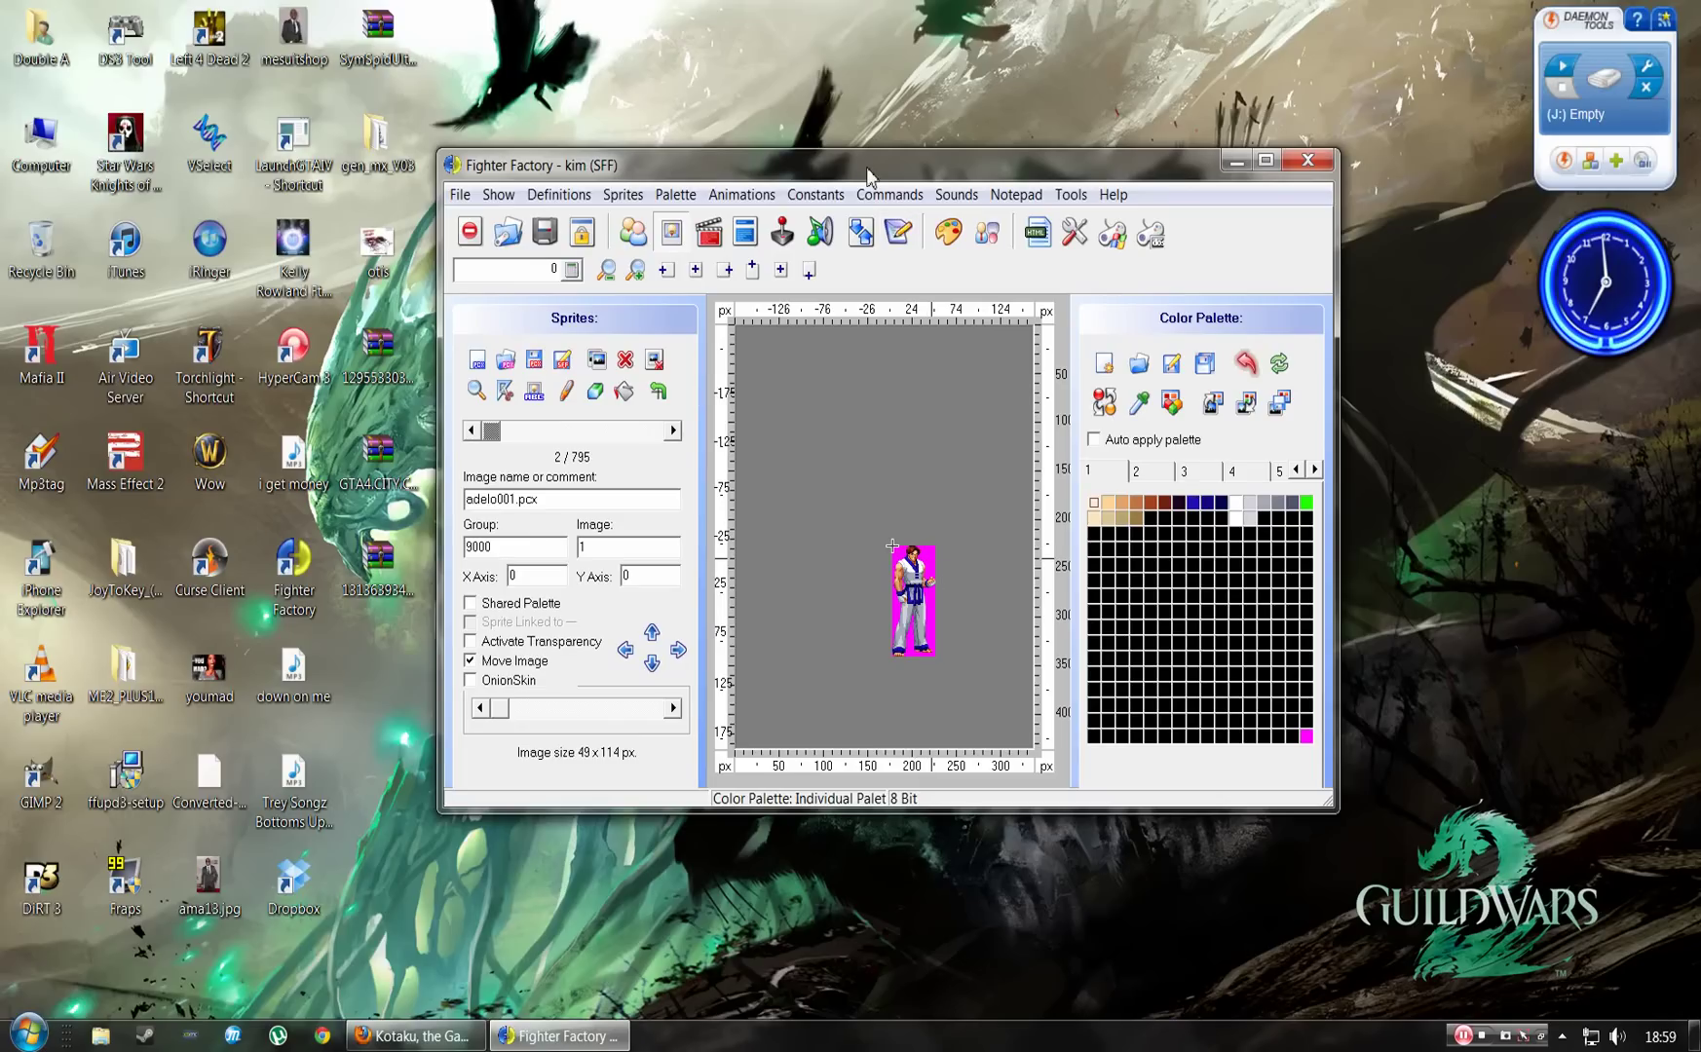
Move the window left and drag Kim's sprite so its axis reads X 4, Y 14.
{"action": "left_click_drag", "start_coordinate": [862, 172], "coordinate": [901, 186]}
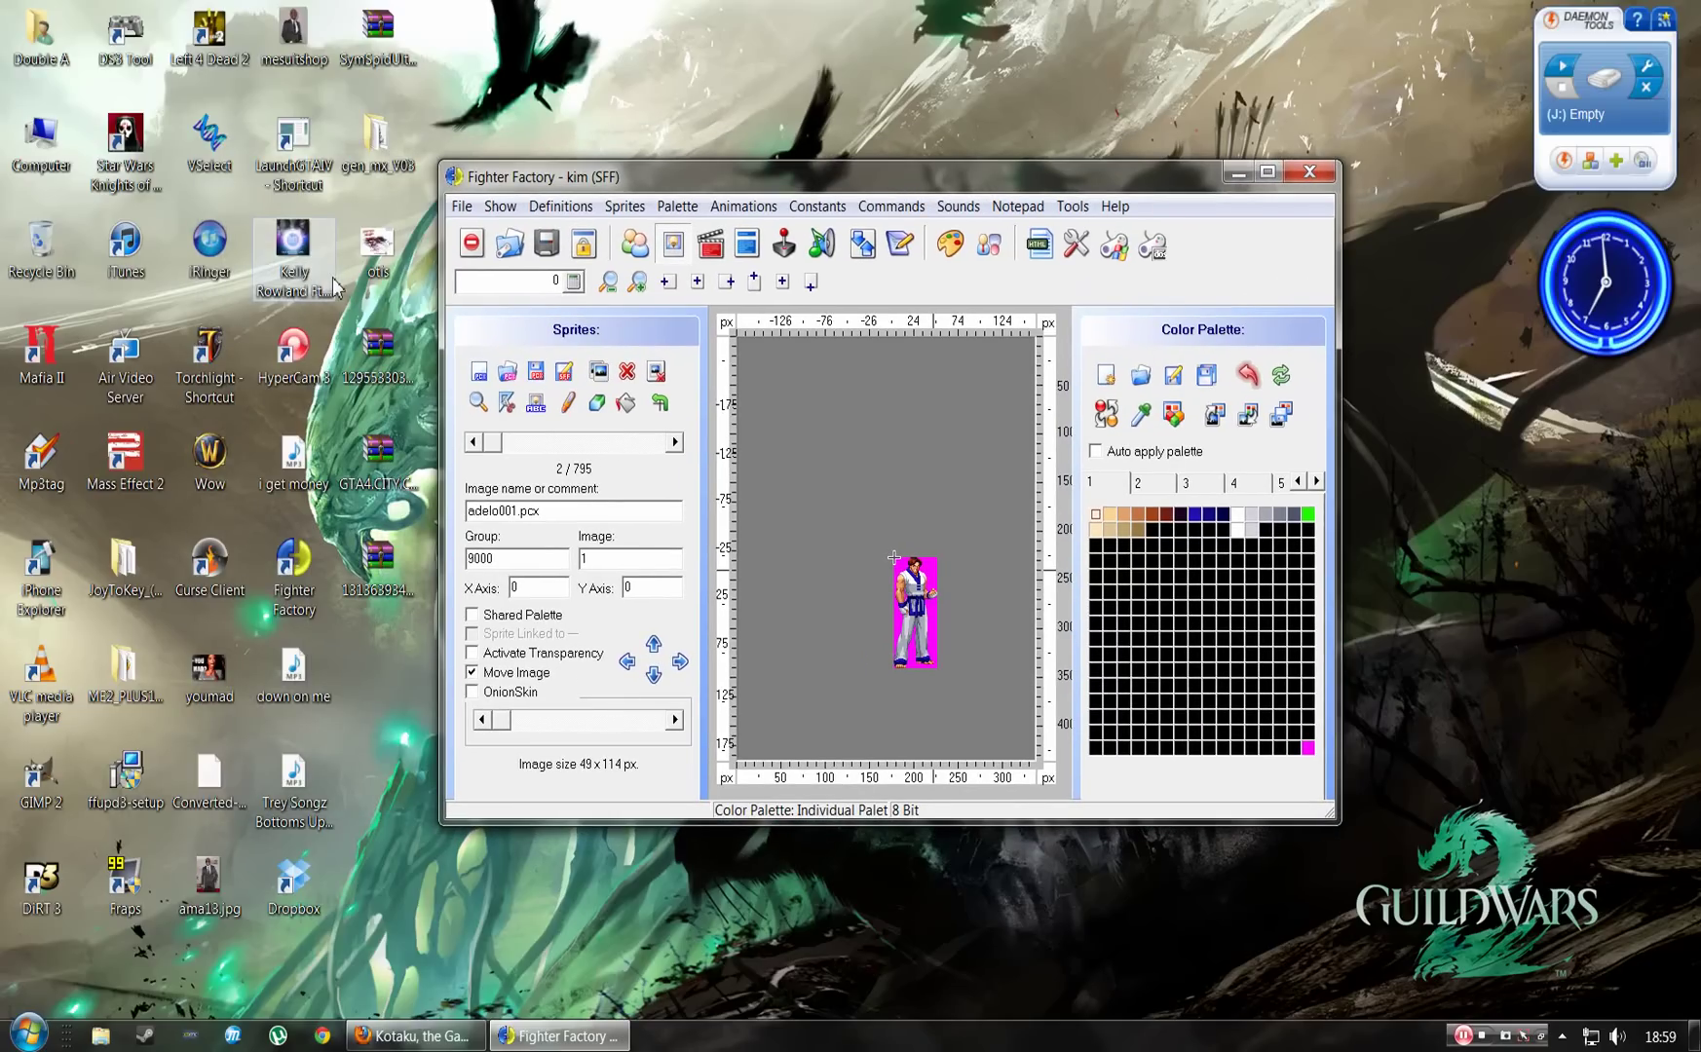
{"action": "left_click_drag", "start_coordinate": [765, 185], "coordinate": [470, 209]}
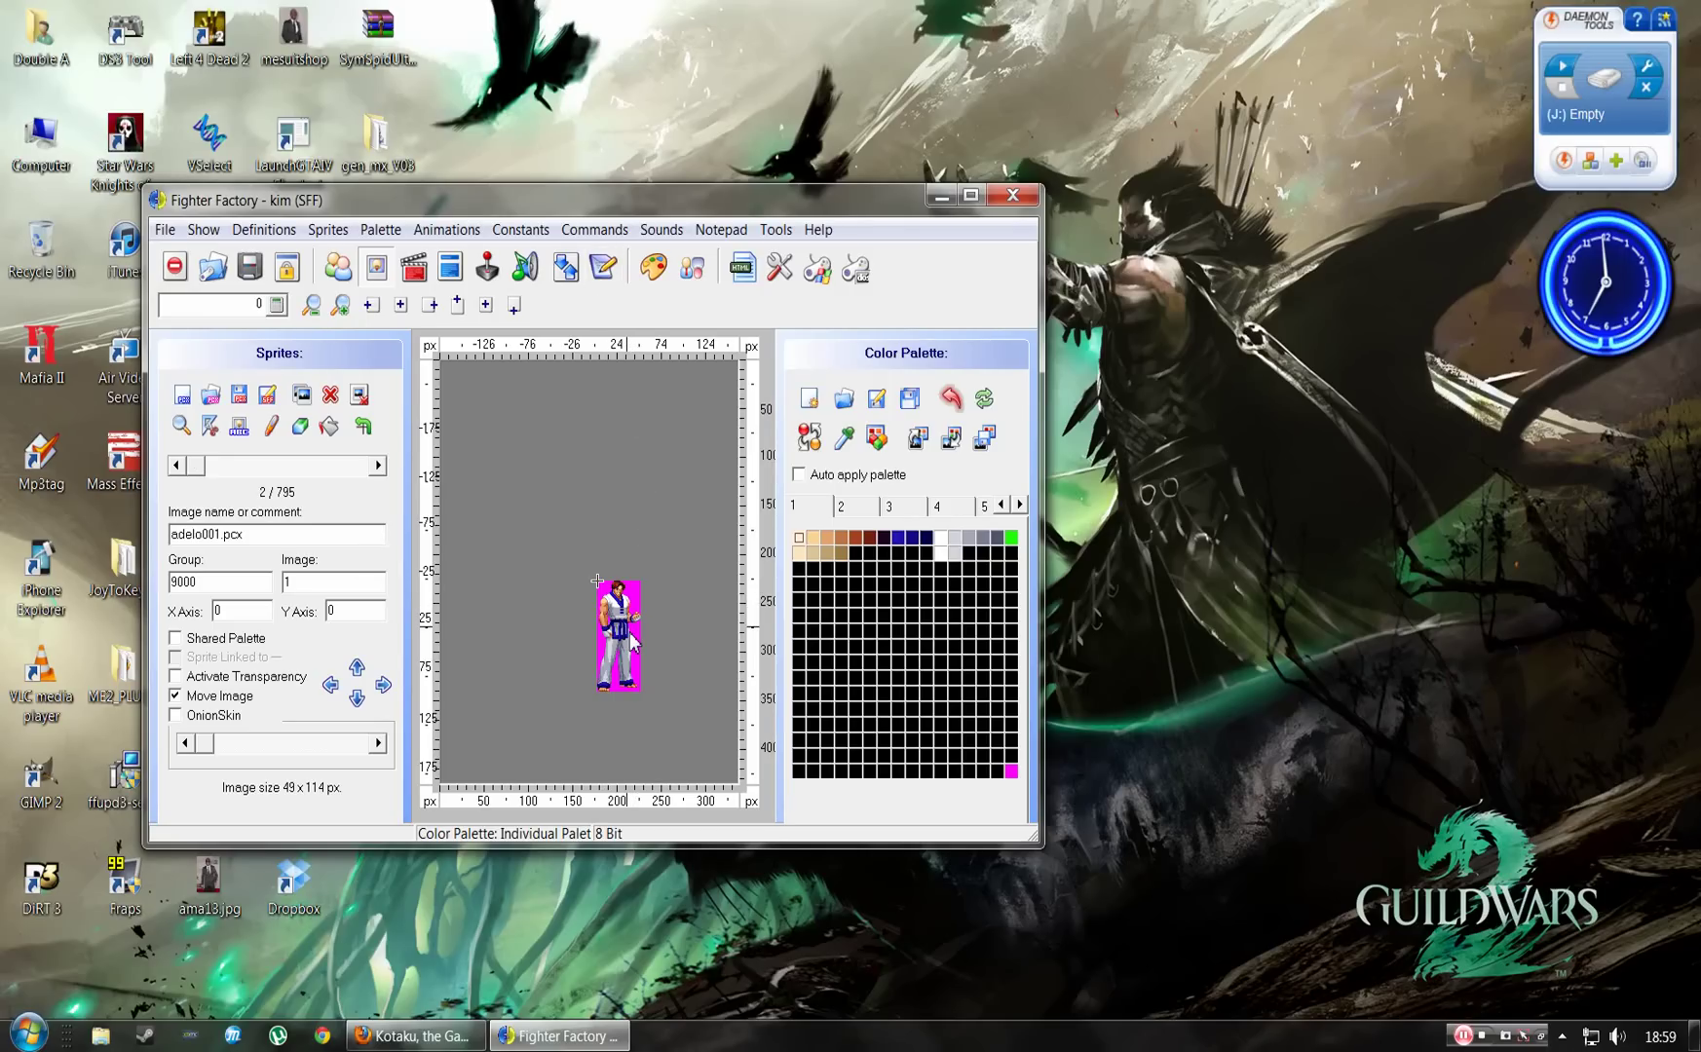
{"action": "left_click_drag", "start_coordinate": [631, 635], "coordinate": [627, 621]}
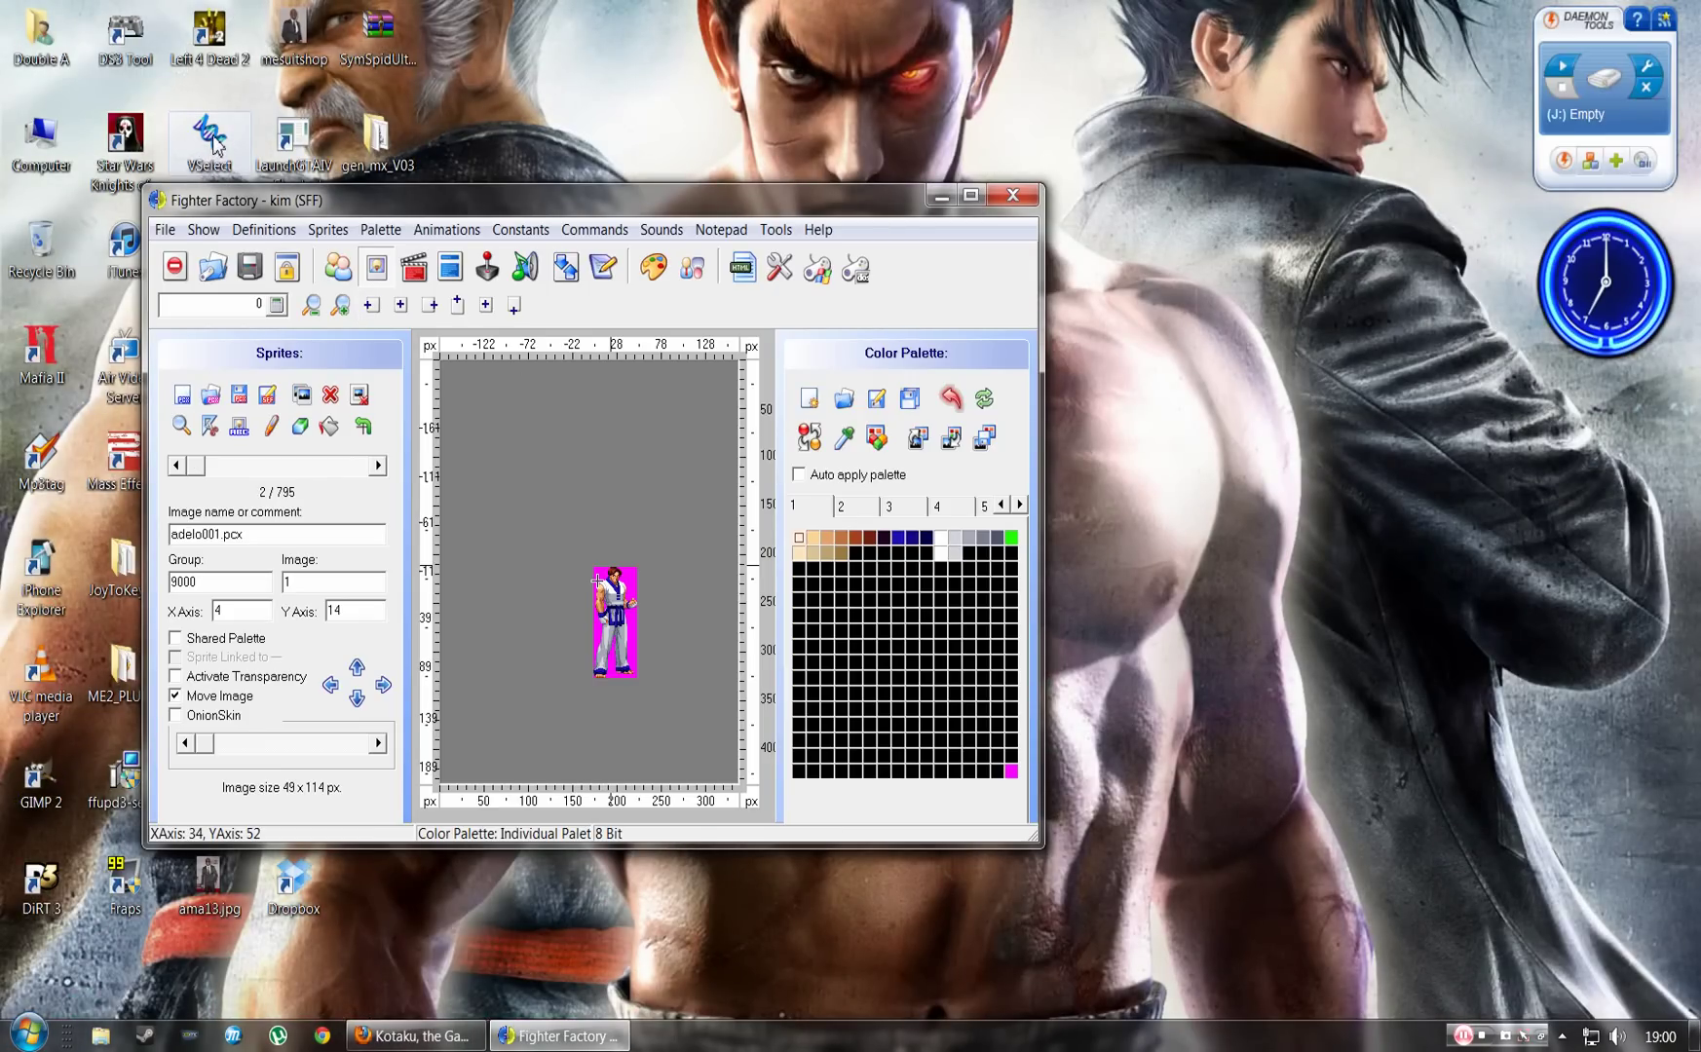
{"action": "left_click", "coordinate": [211, 141]}
Launch VSelect beside Fighter Factory and select Cammy's portrait in the grid.
{"action": "double_click", "coordinate": [214, 144]}
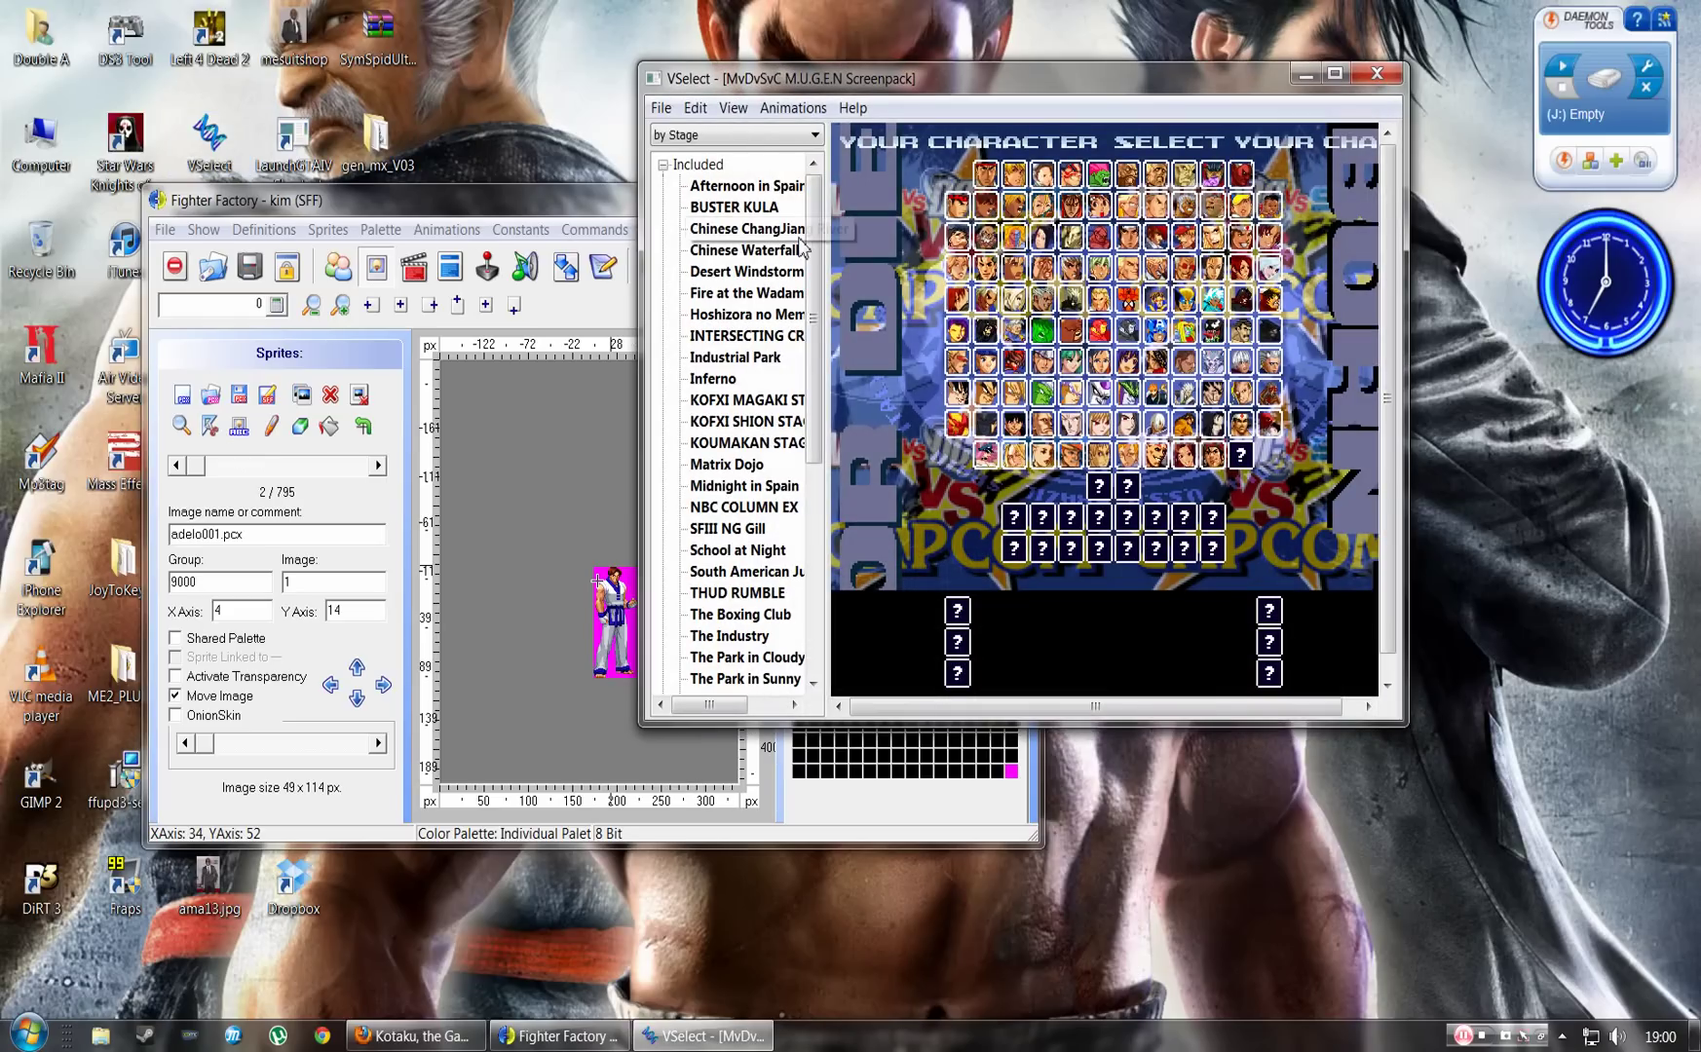
{"action": "left_click_drag", "start_coordinate": [1070, 77], "coordinate": [1350, 158]}
{"action": "left_click_drag", "start_coordinate": [859, 204], "coordinate": [726, 188]}
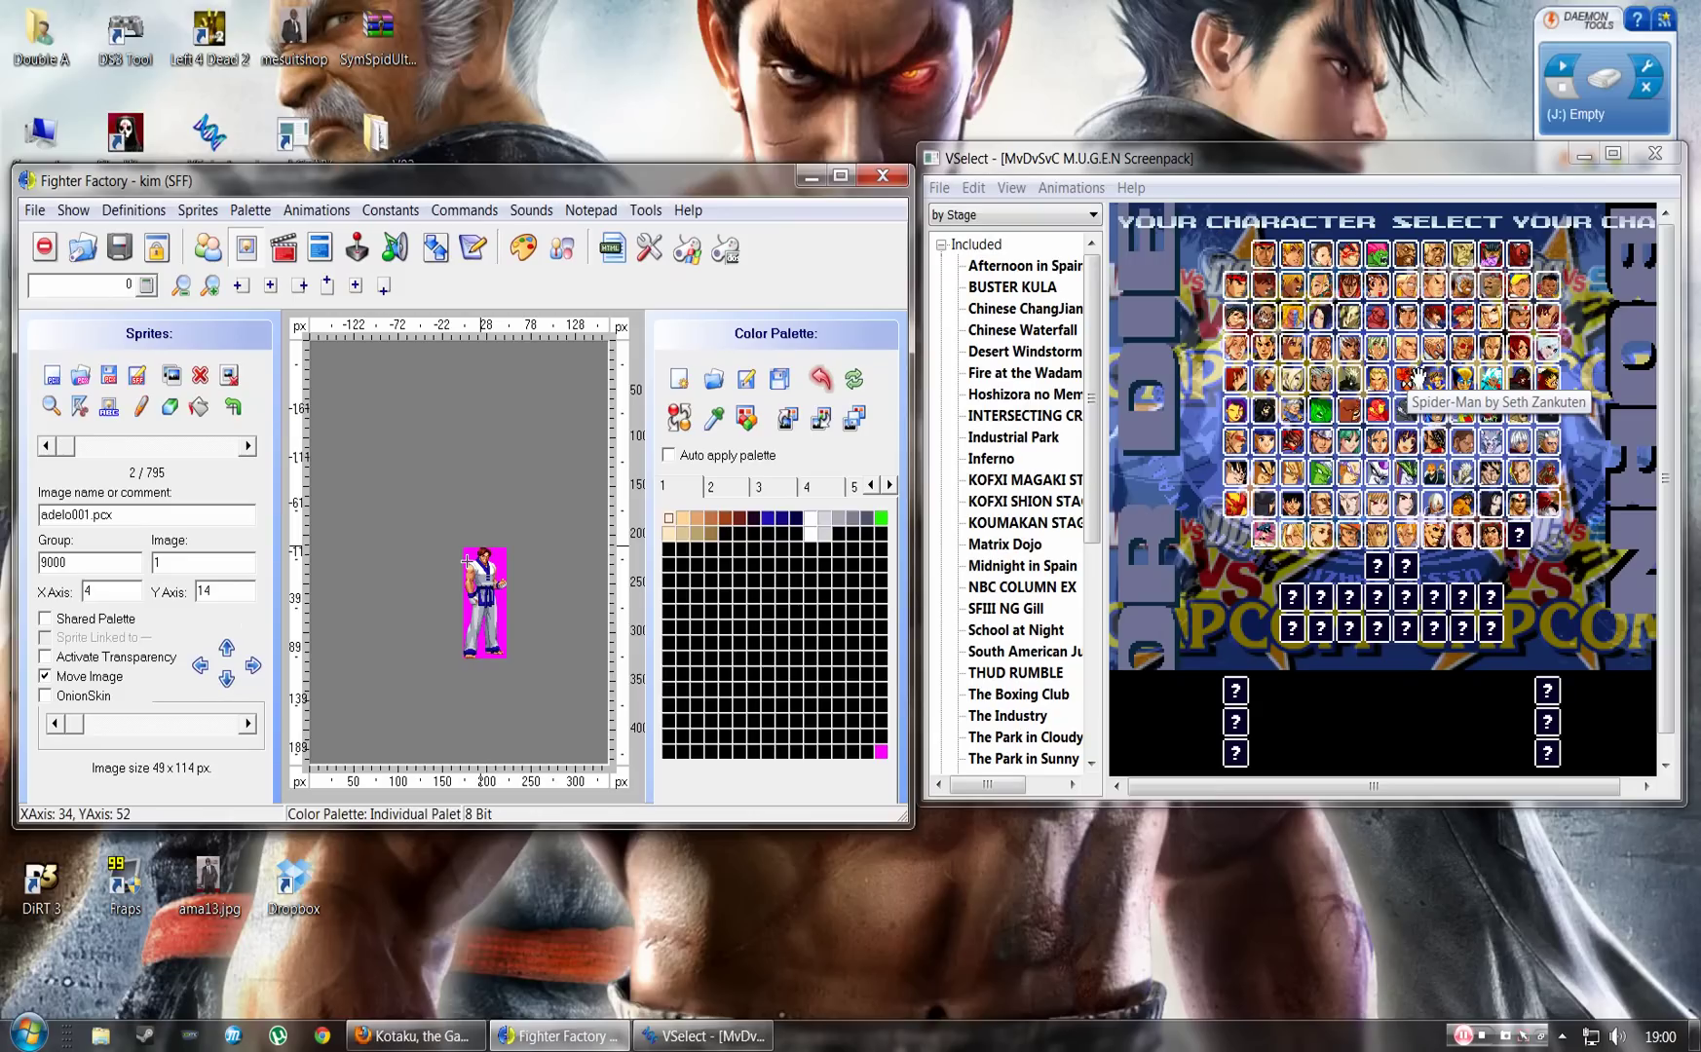
{"action": "left_click", "coordinate": [1368, 304]}
{"action": "left_click", "coordinate": [1317, 288]}
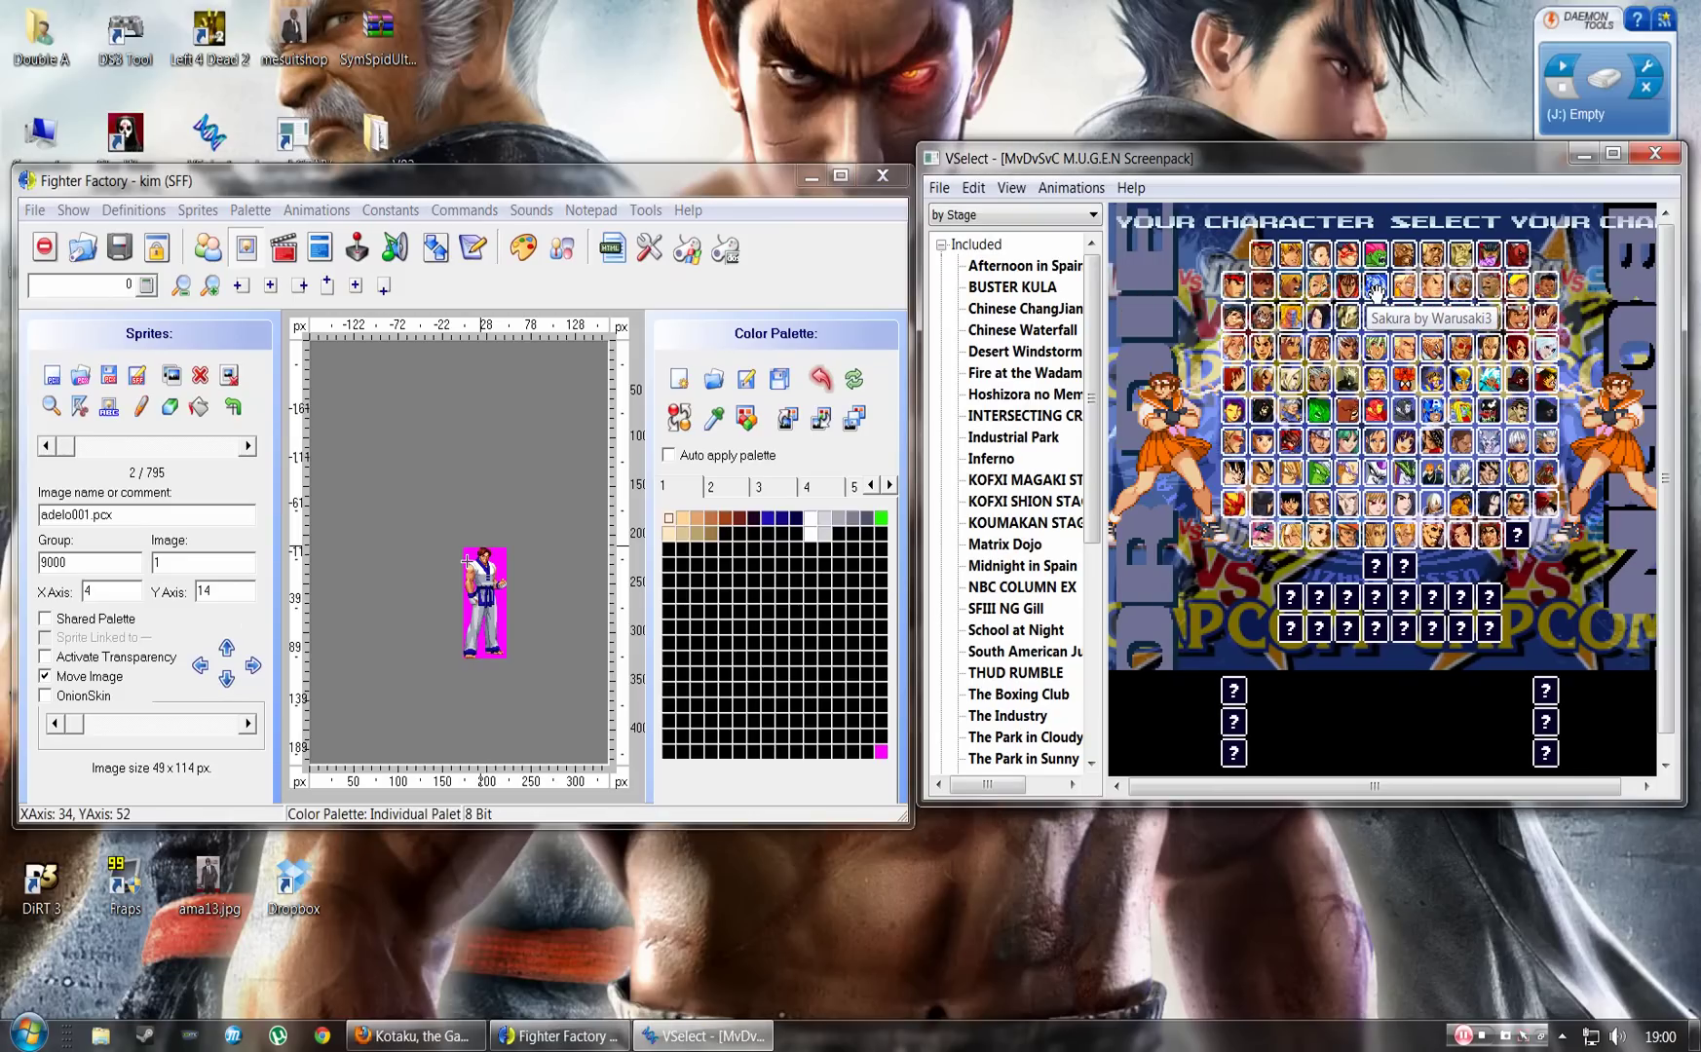
Load the mvdvsvc motif from the mugen data folder into VSelect.
{"action": "left_click", "coordinate": [937, 189]}
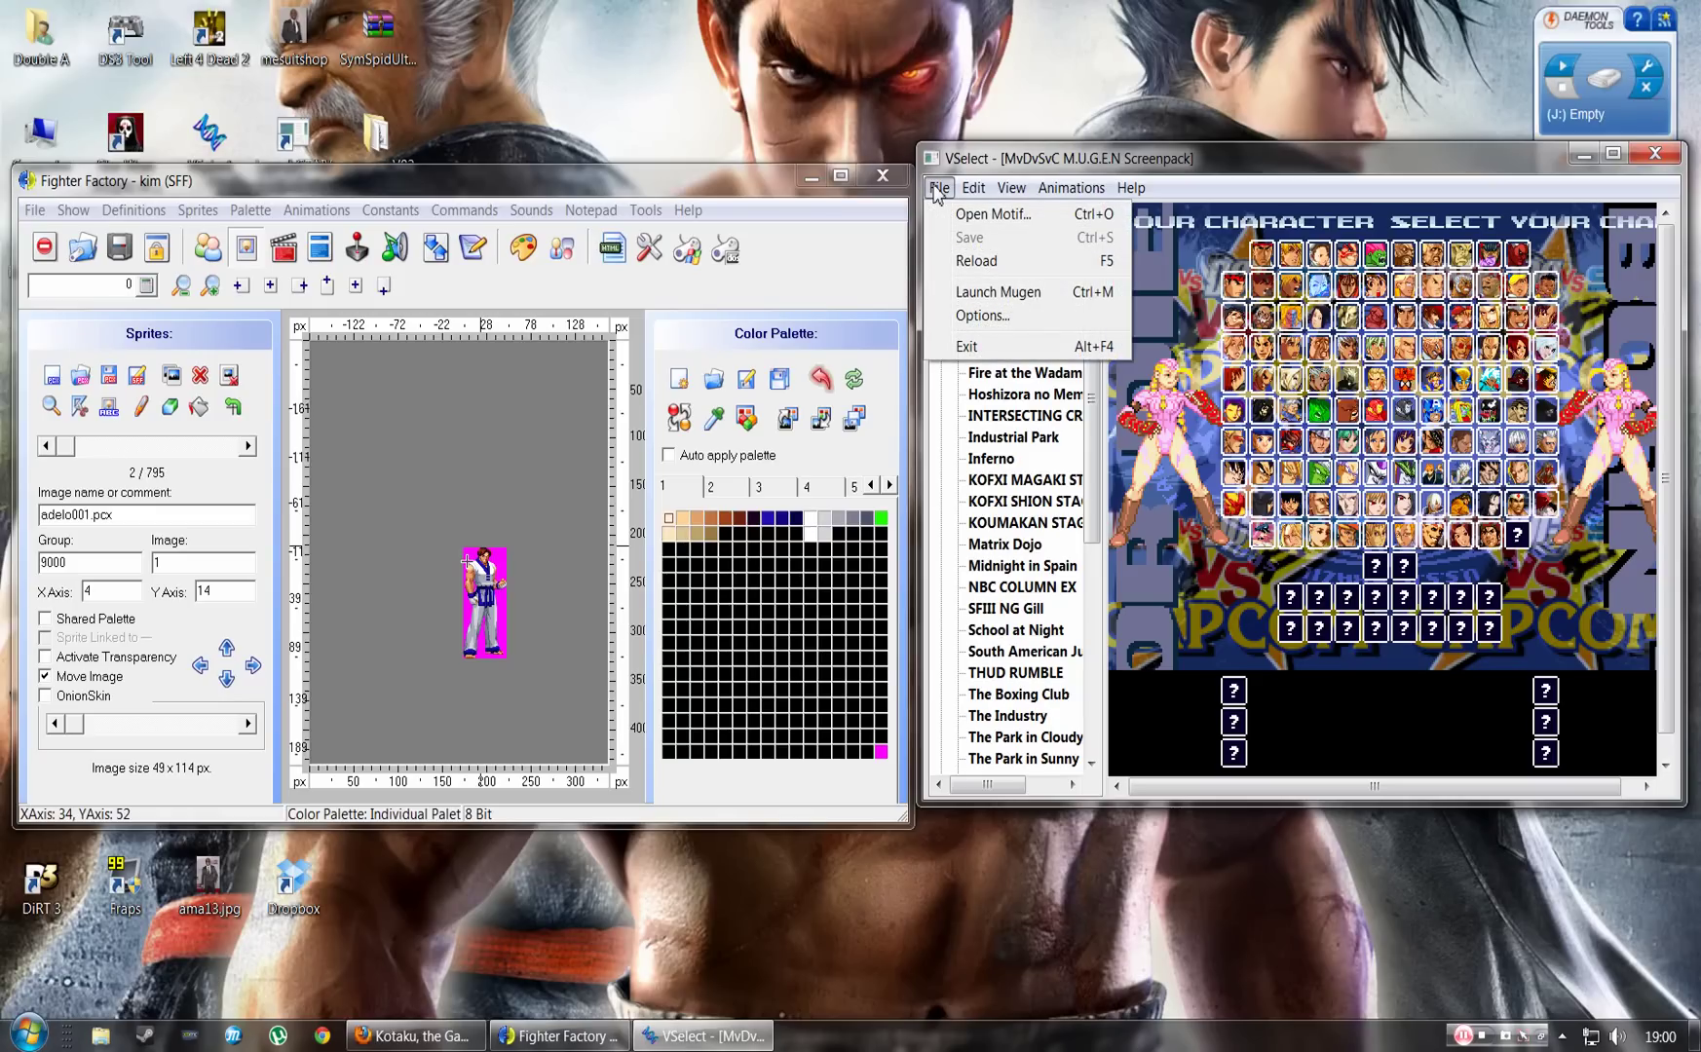
{"action": "left_click", "coordinate": [1010, 224]}
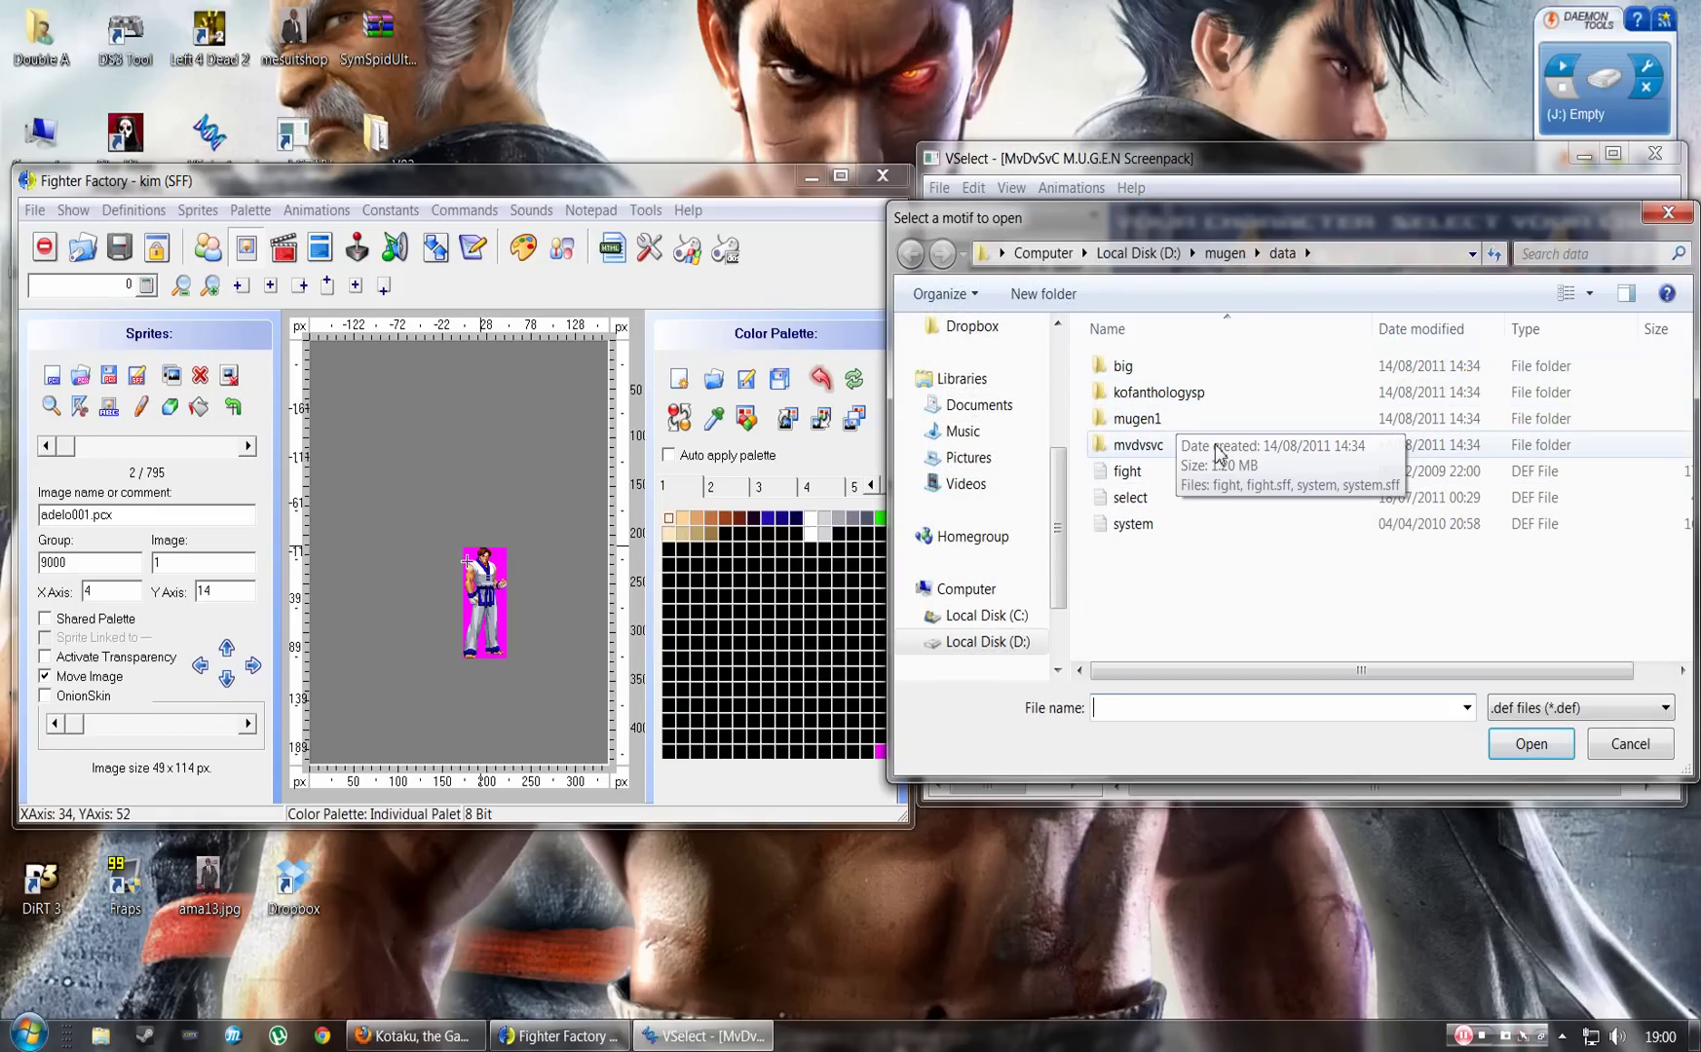
{"action": "left_click", "coordinate": [1133, 523]}
{"action": "left_click", "coordinate": [1530, 743]}
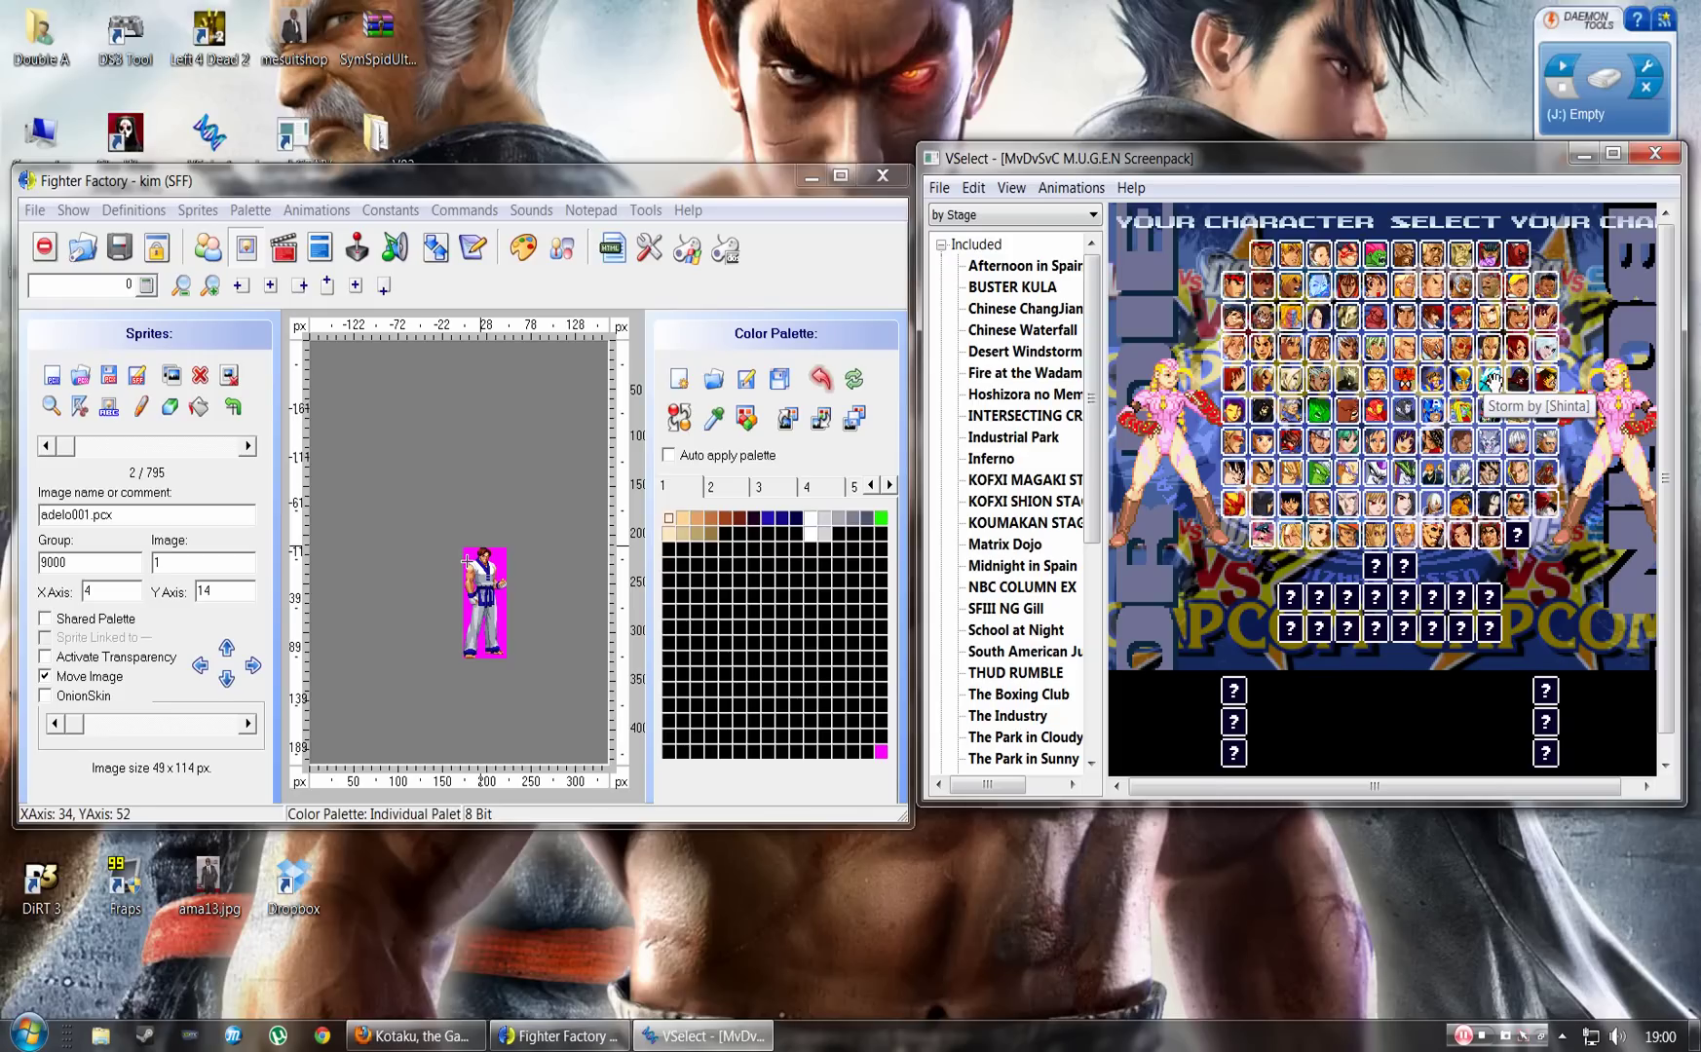
Select Kim's portrait, close the crashed VSelect, relaunch it, and return to Fighter Factory.
{"action": "left_click", "coordinate": [1545, 323]}
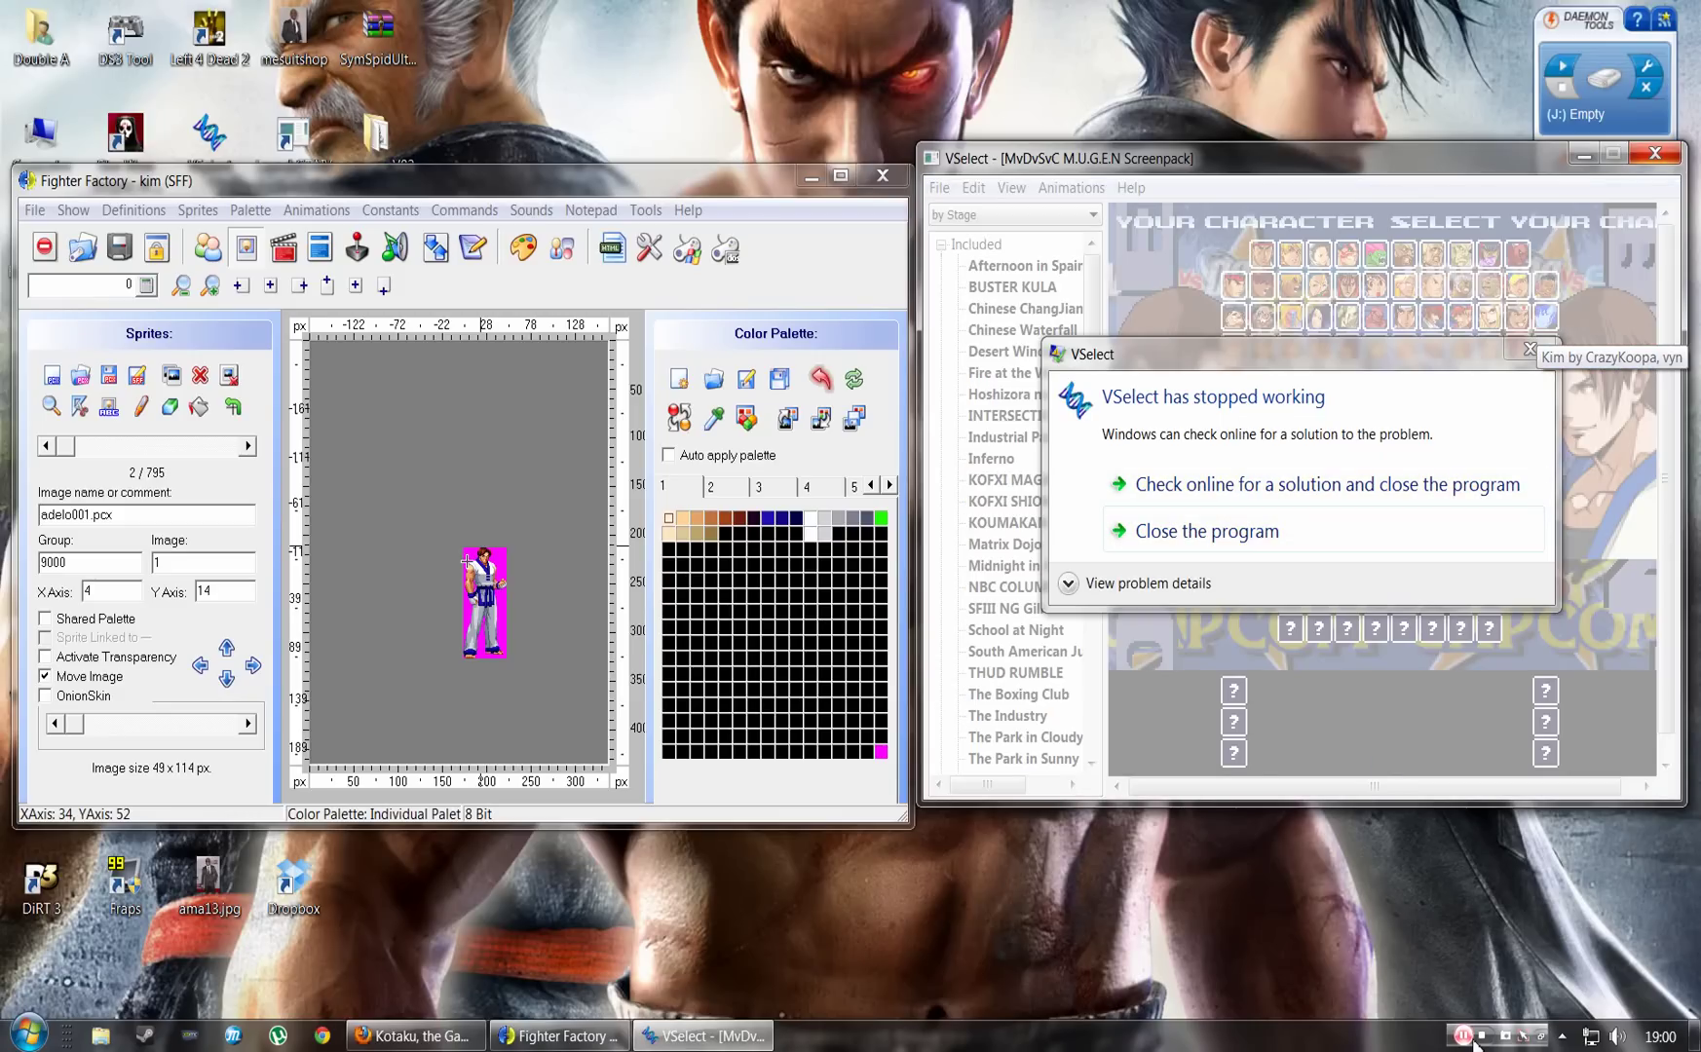
{"action": "left_click", "coordinate": [1252, 539]}
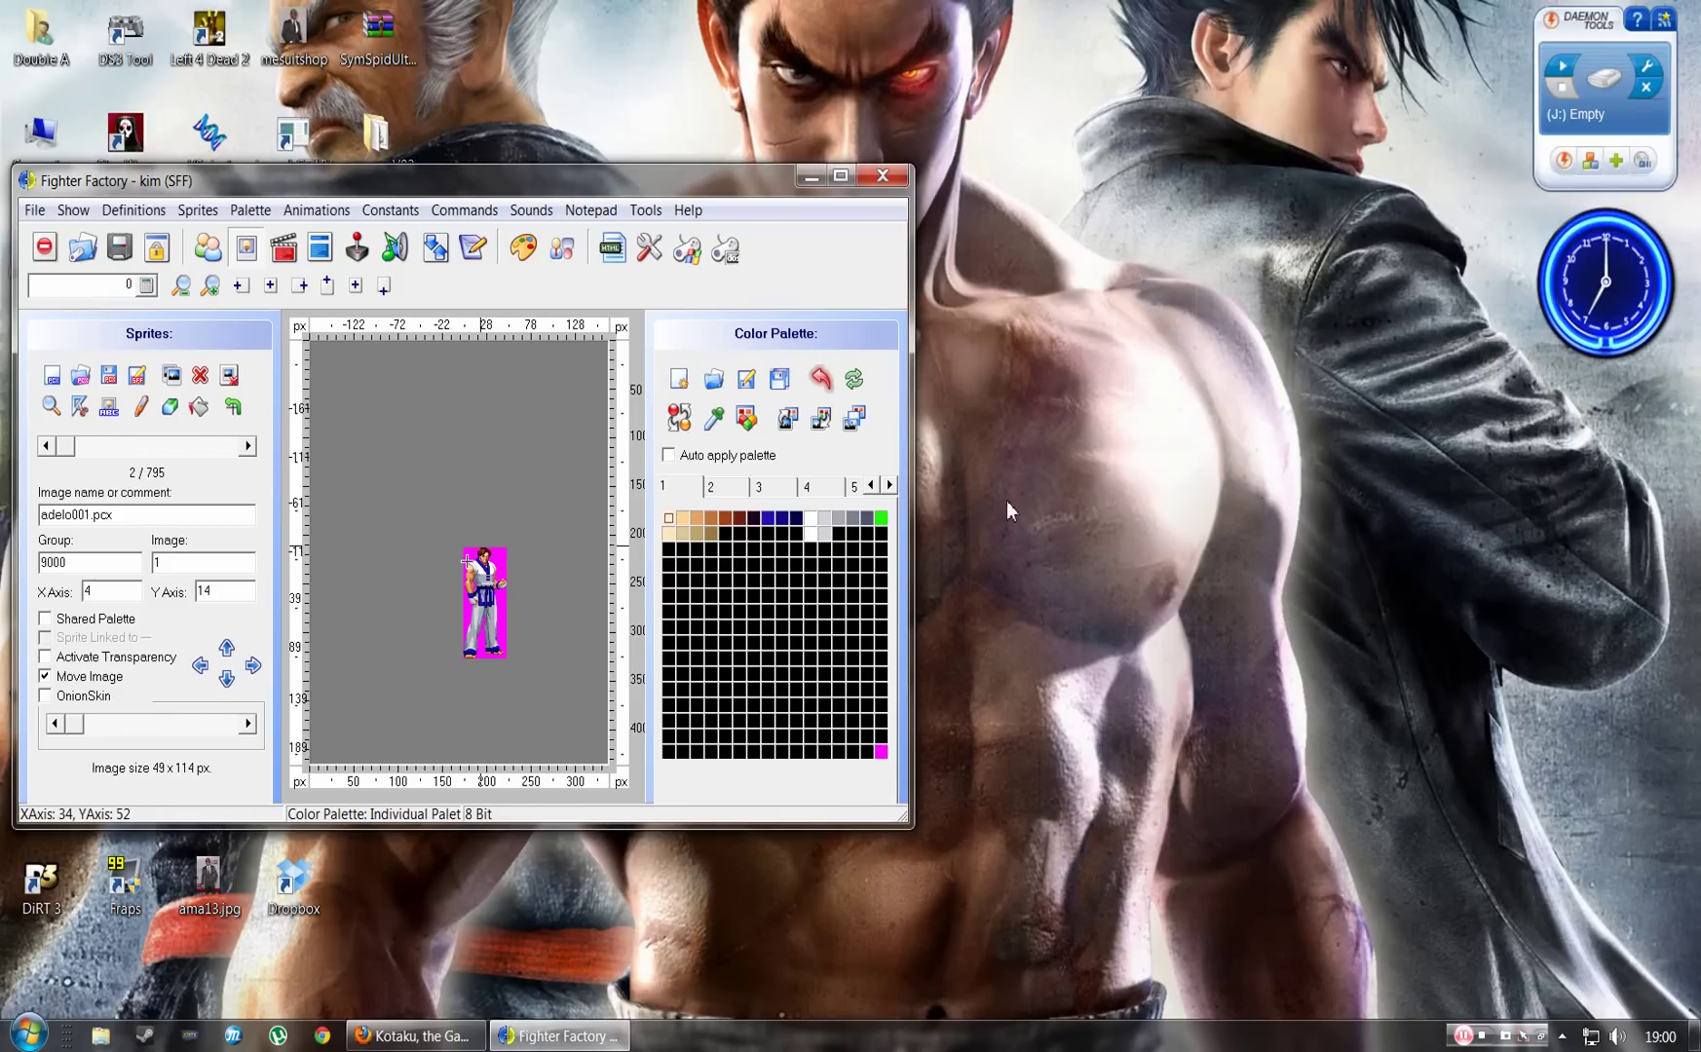
{"action": "left_click", "coordinate": [223, 142]}
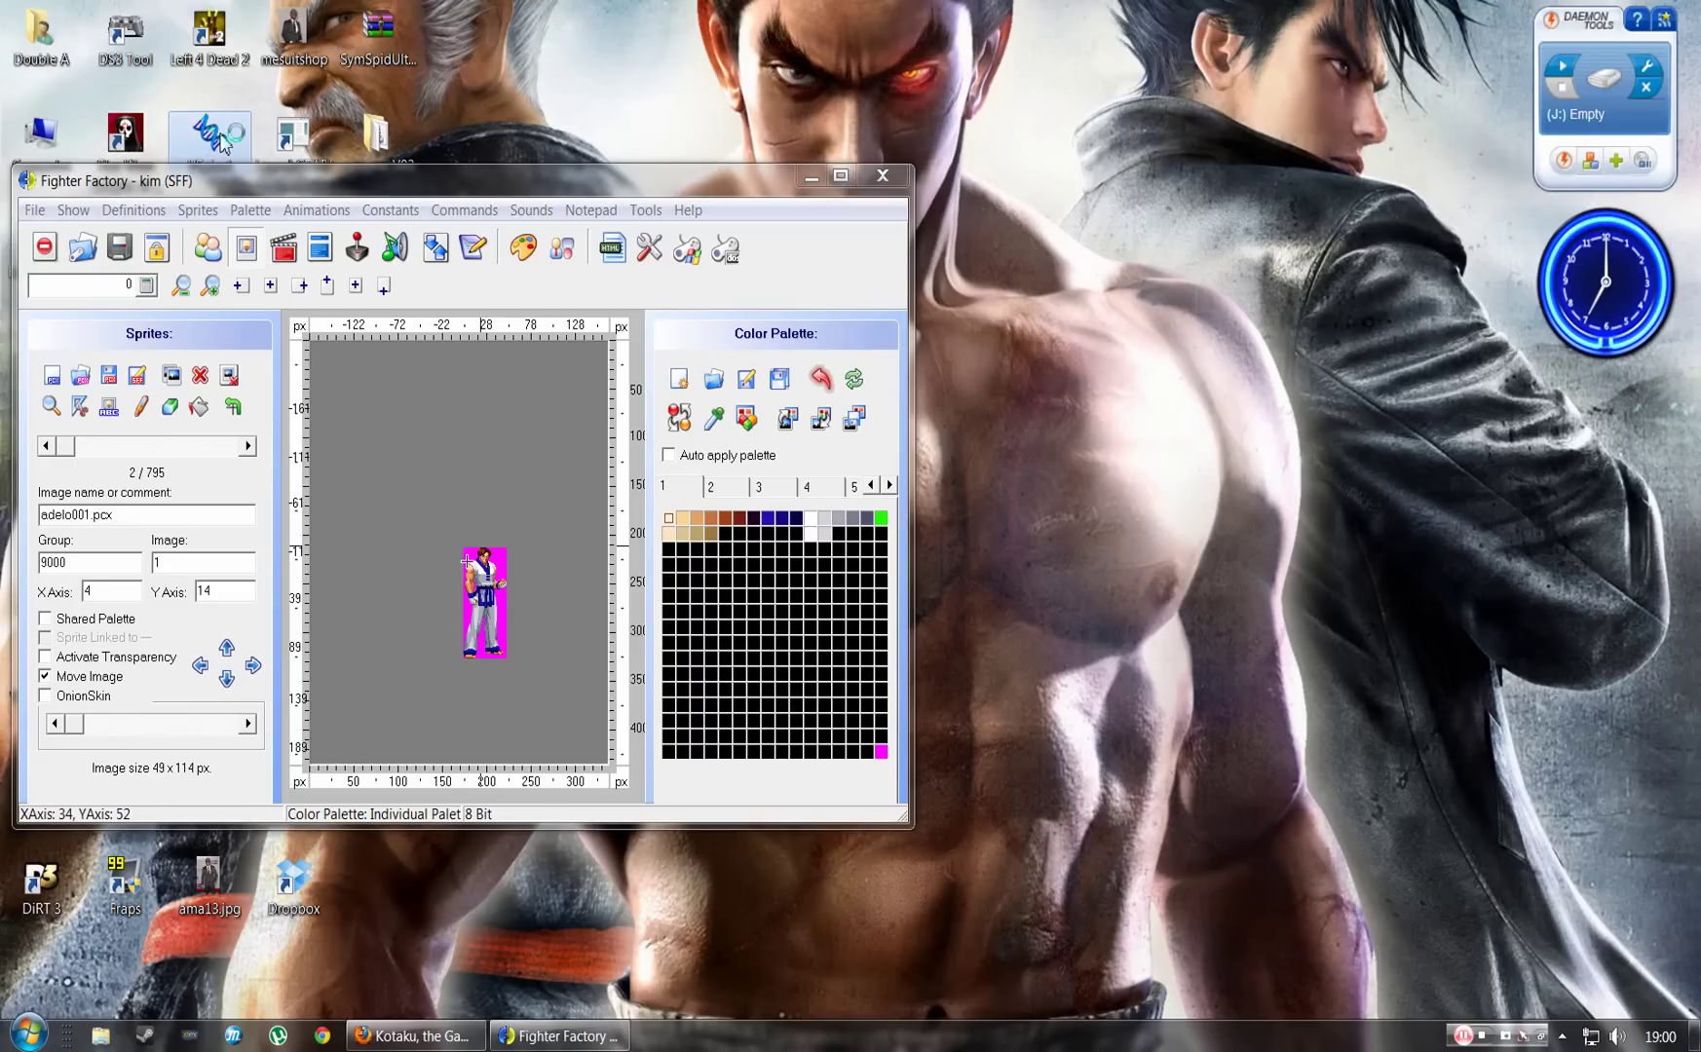
{"action": "double_click", "coordinate": [222, 143]}
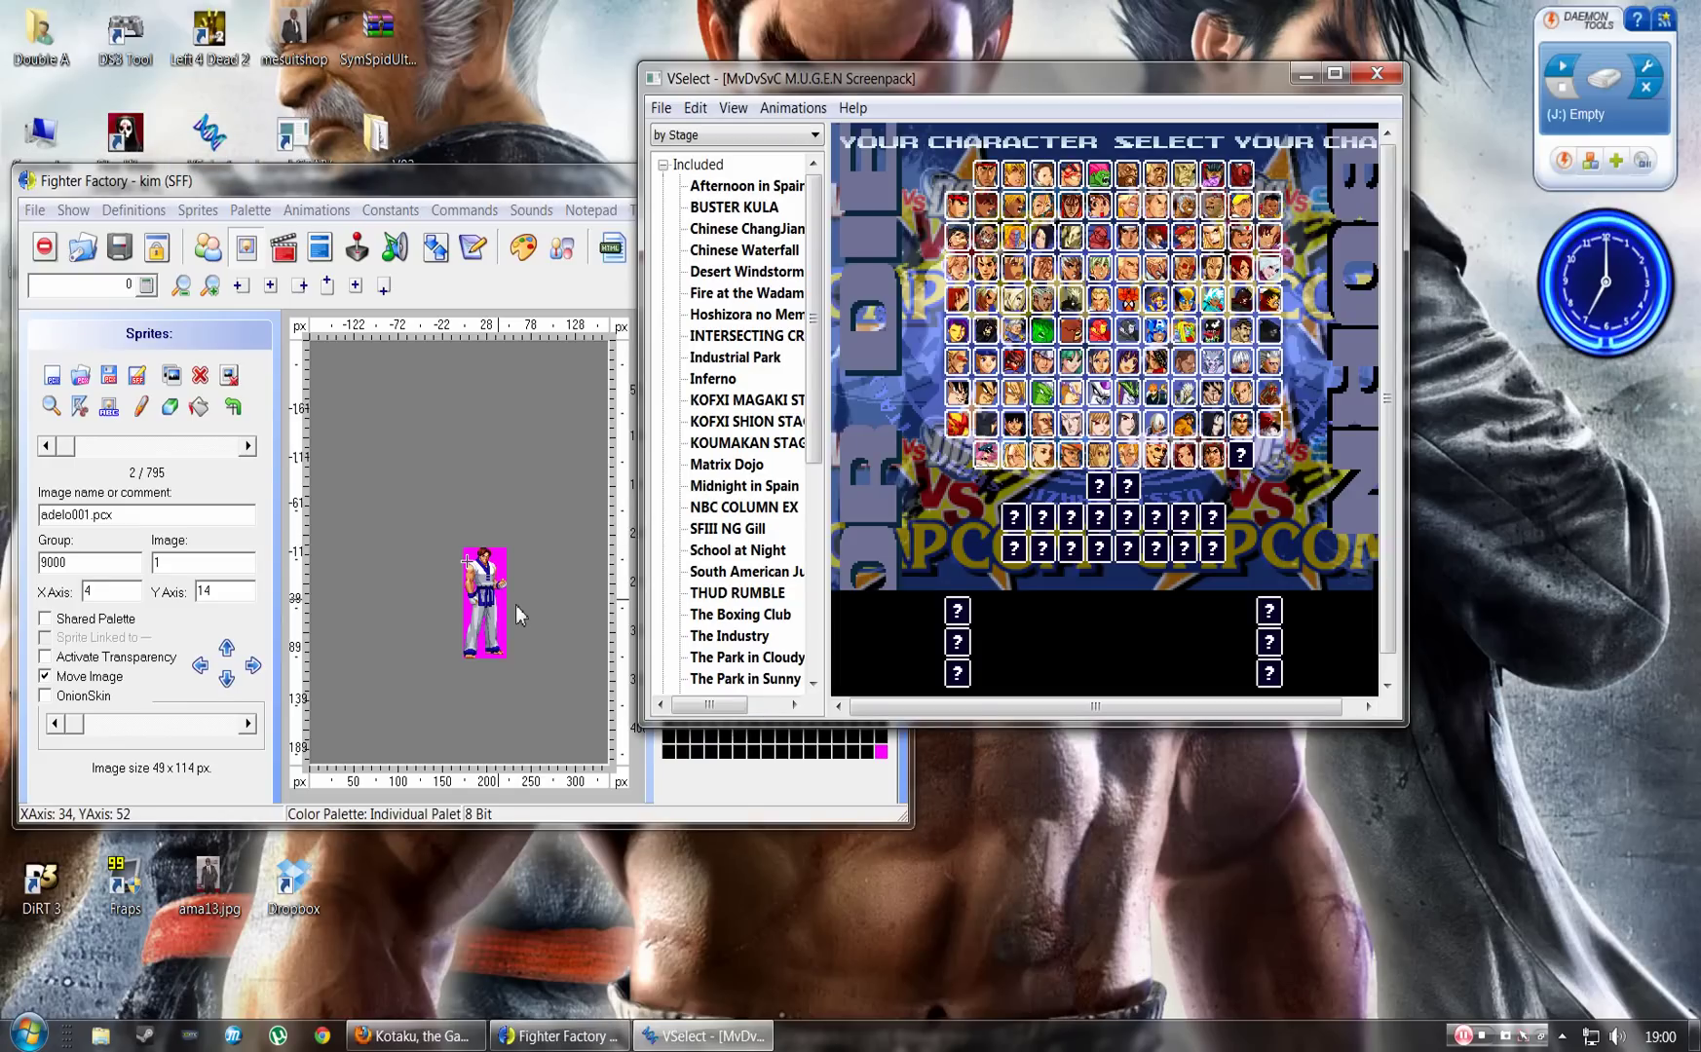
{"action": "left_click", "coordinate": [431, 589]}
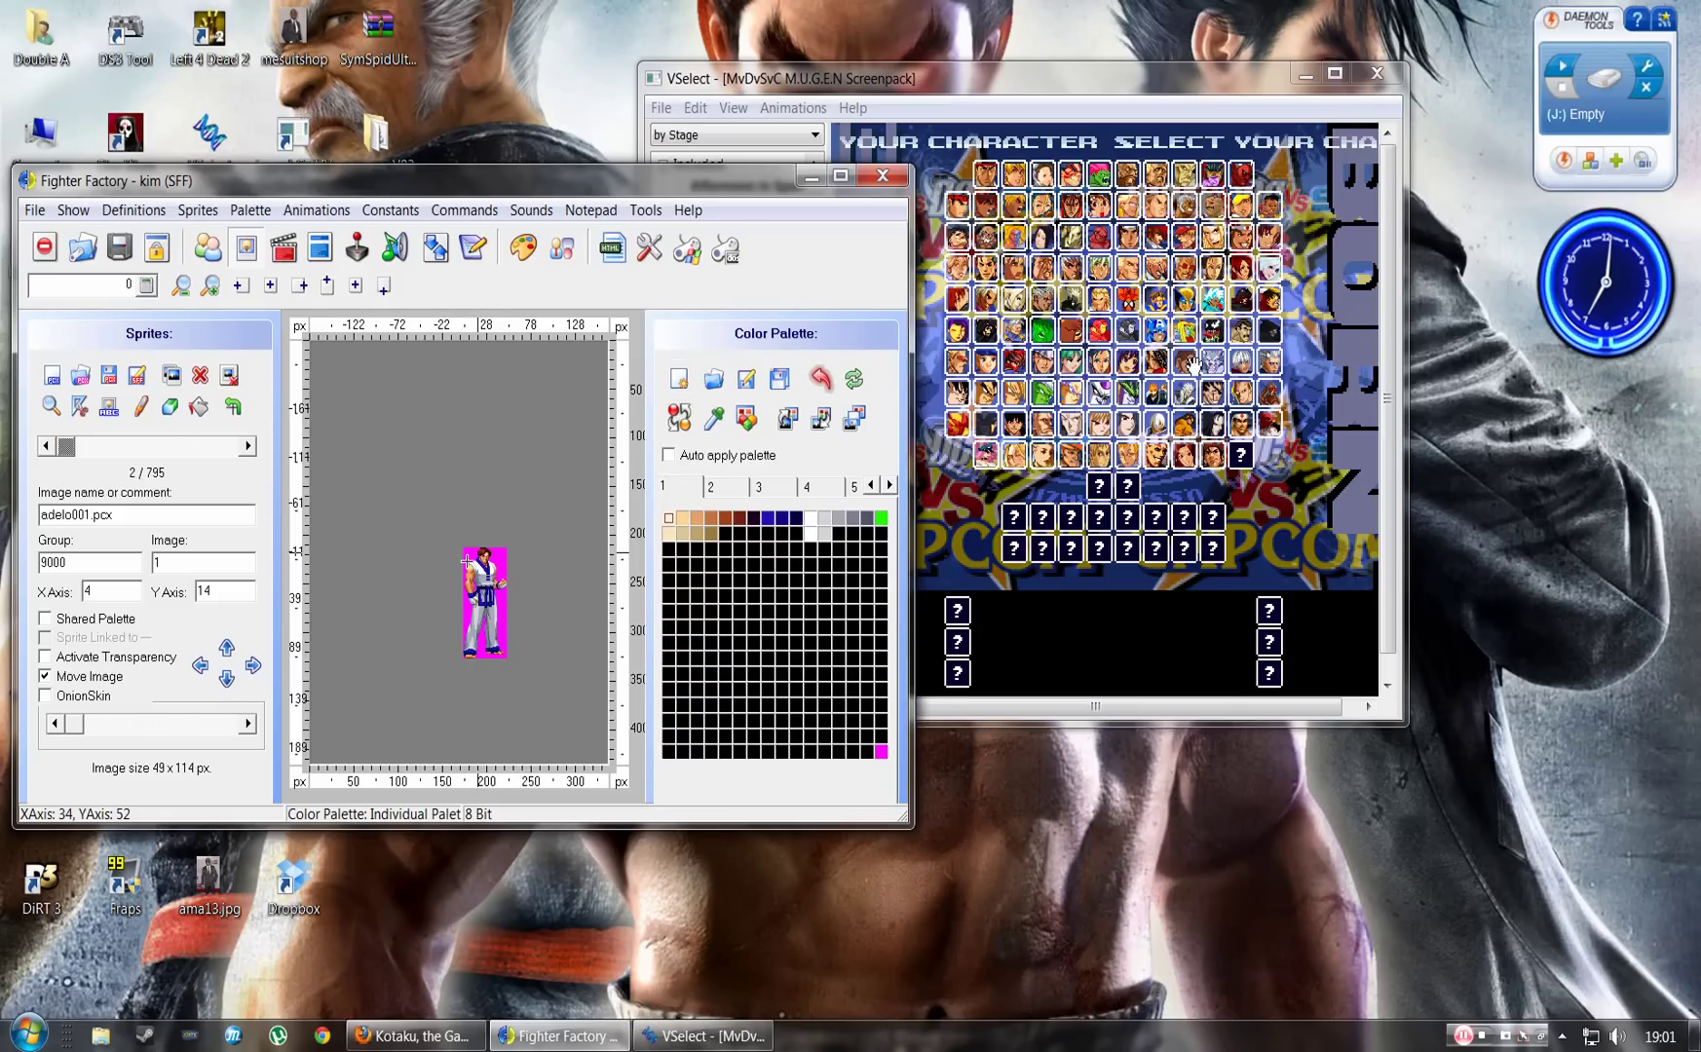
Check the portrait in VSelect, then drag and nudge the Kim sprite right and down.
{"action": "left_click", "coordinate": [1265, 261]}
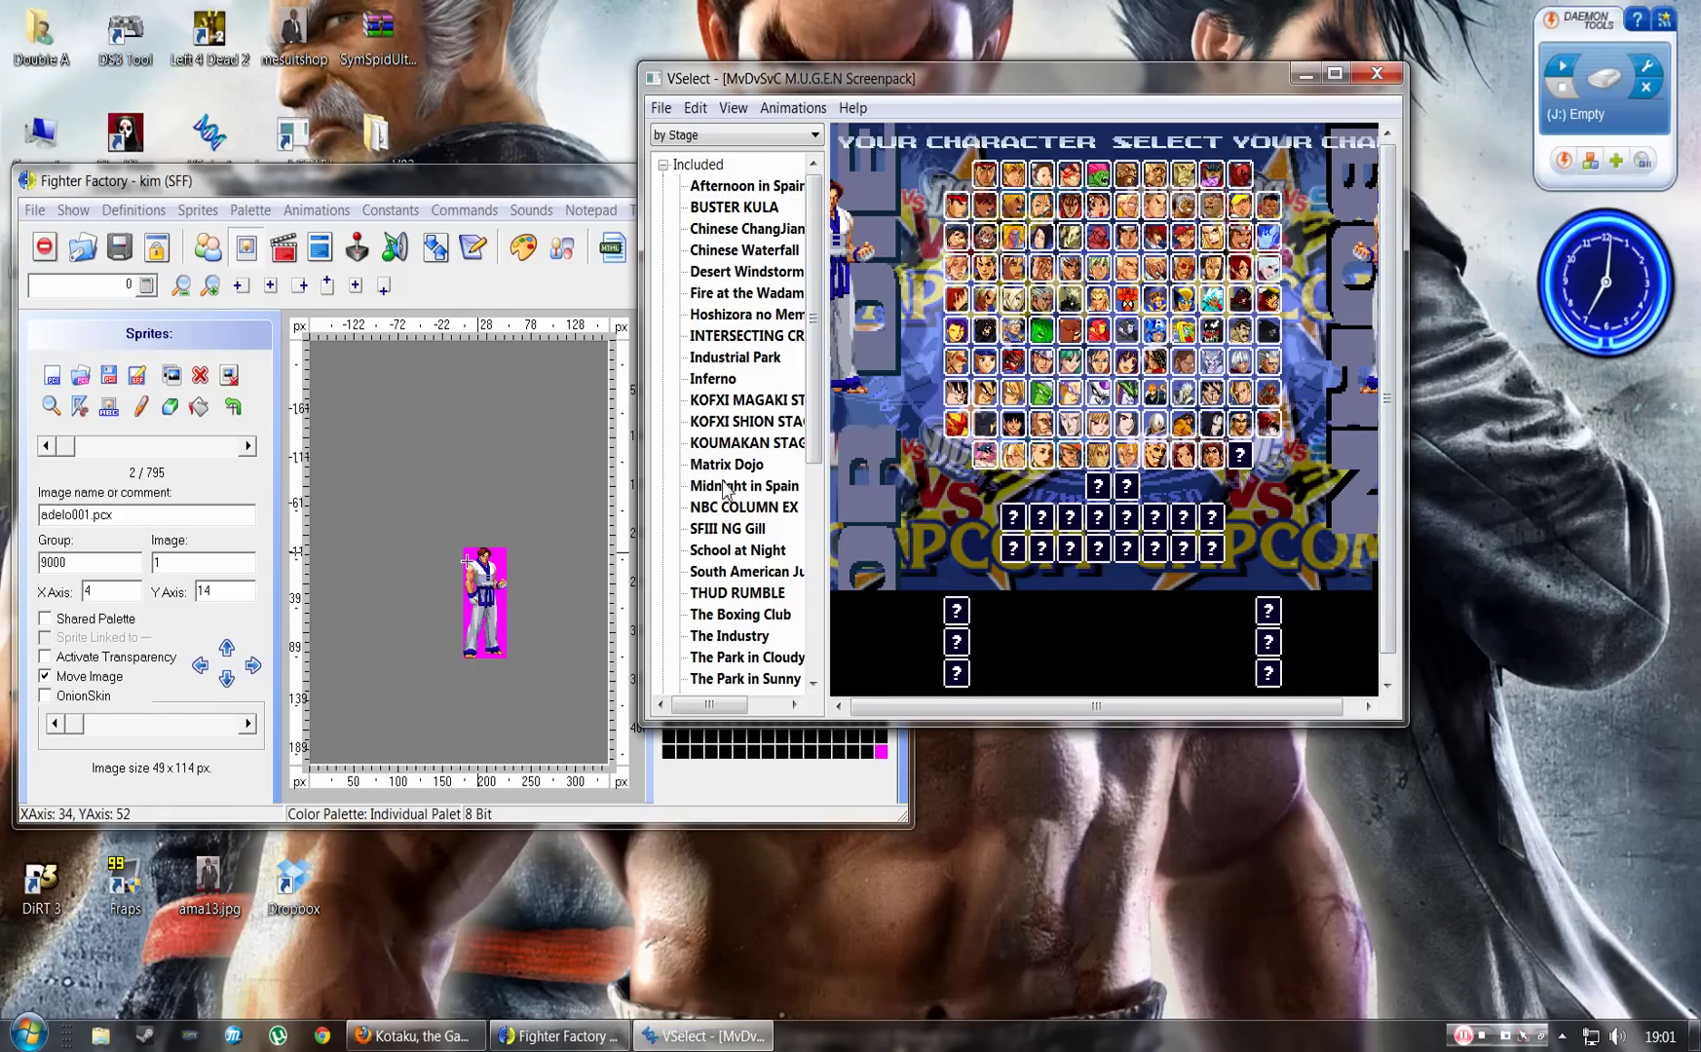
{"action": "left_click", "coordinate": [559, 611]}
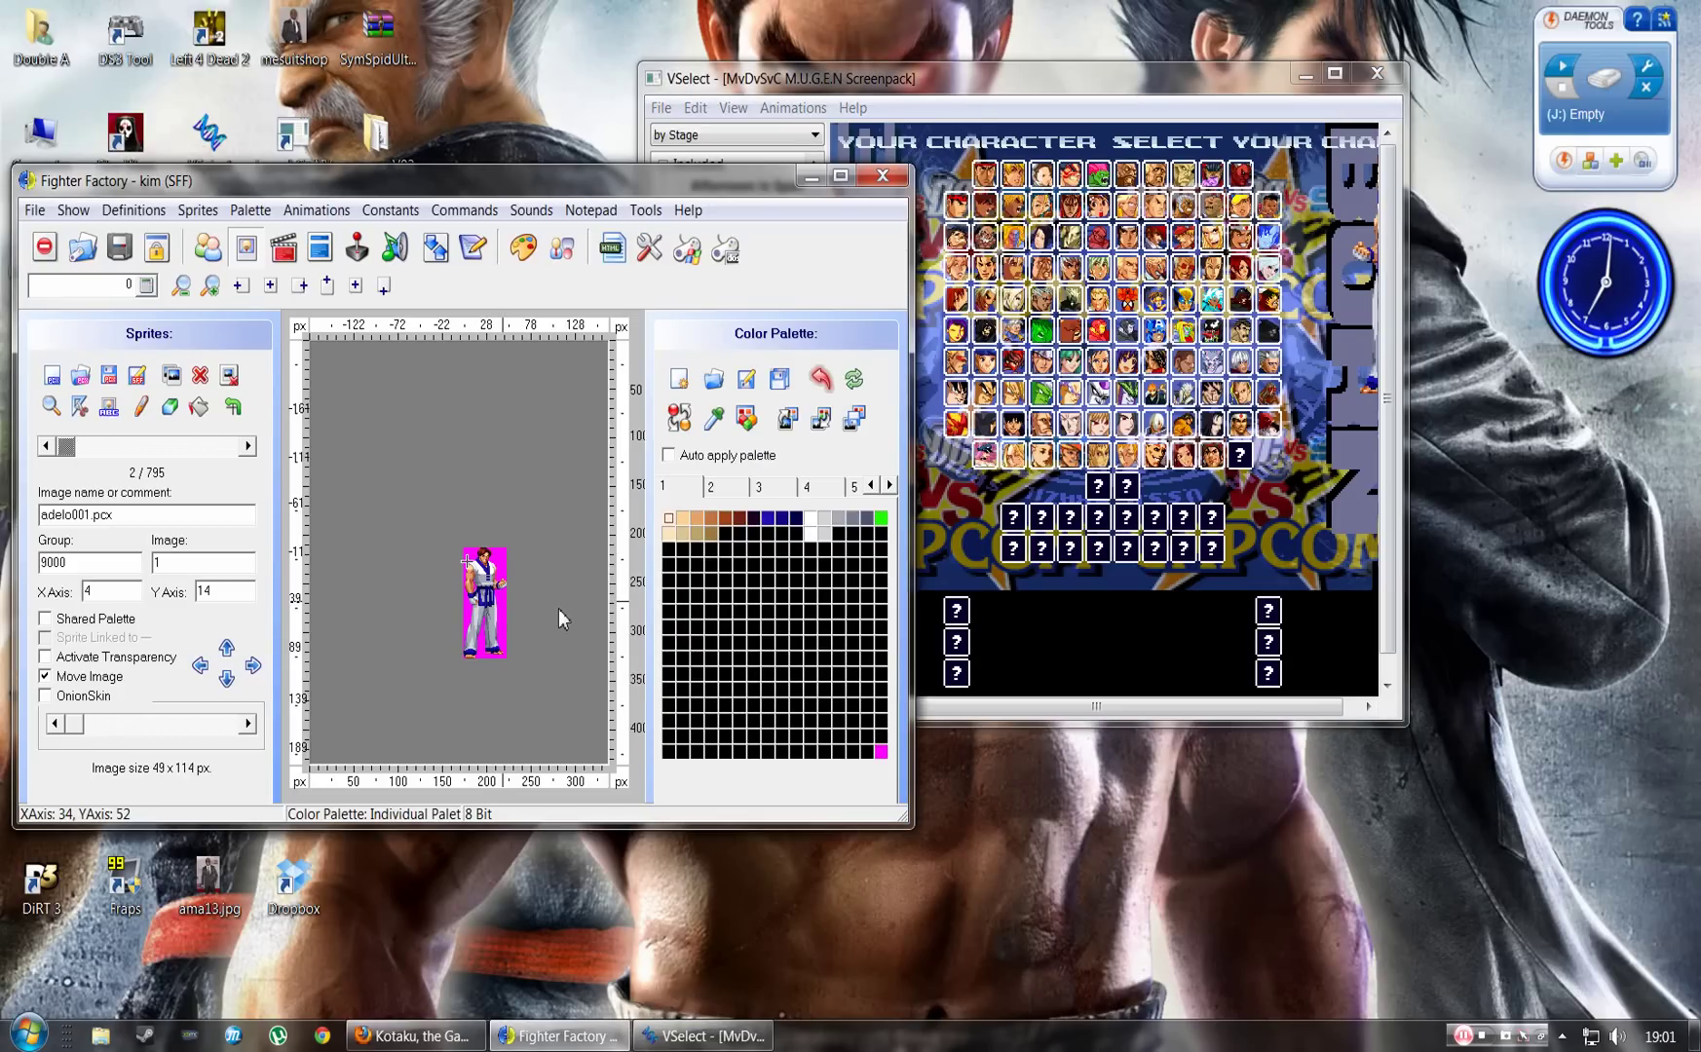
{"action": "left_click_drag", "start_coordinate": [480, 594], "coordinate": [491, 610]}
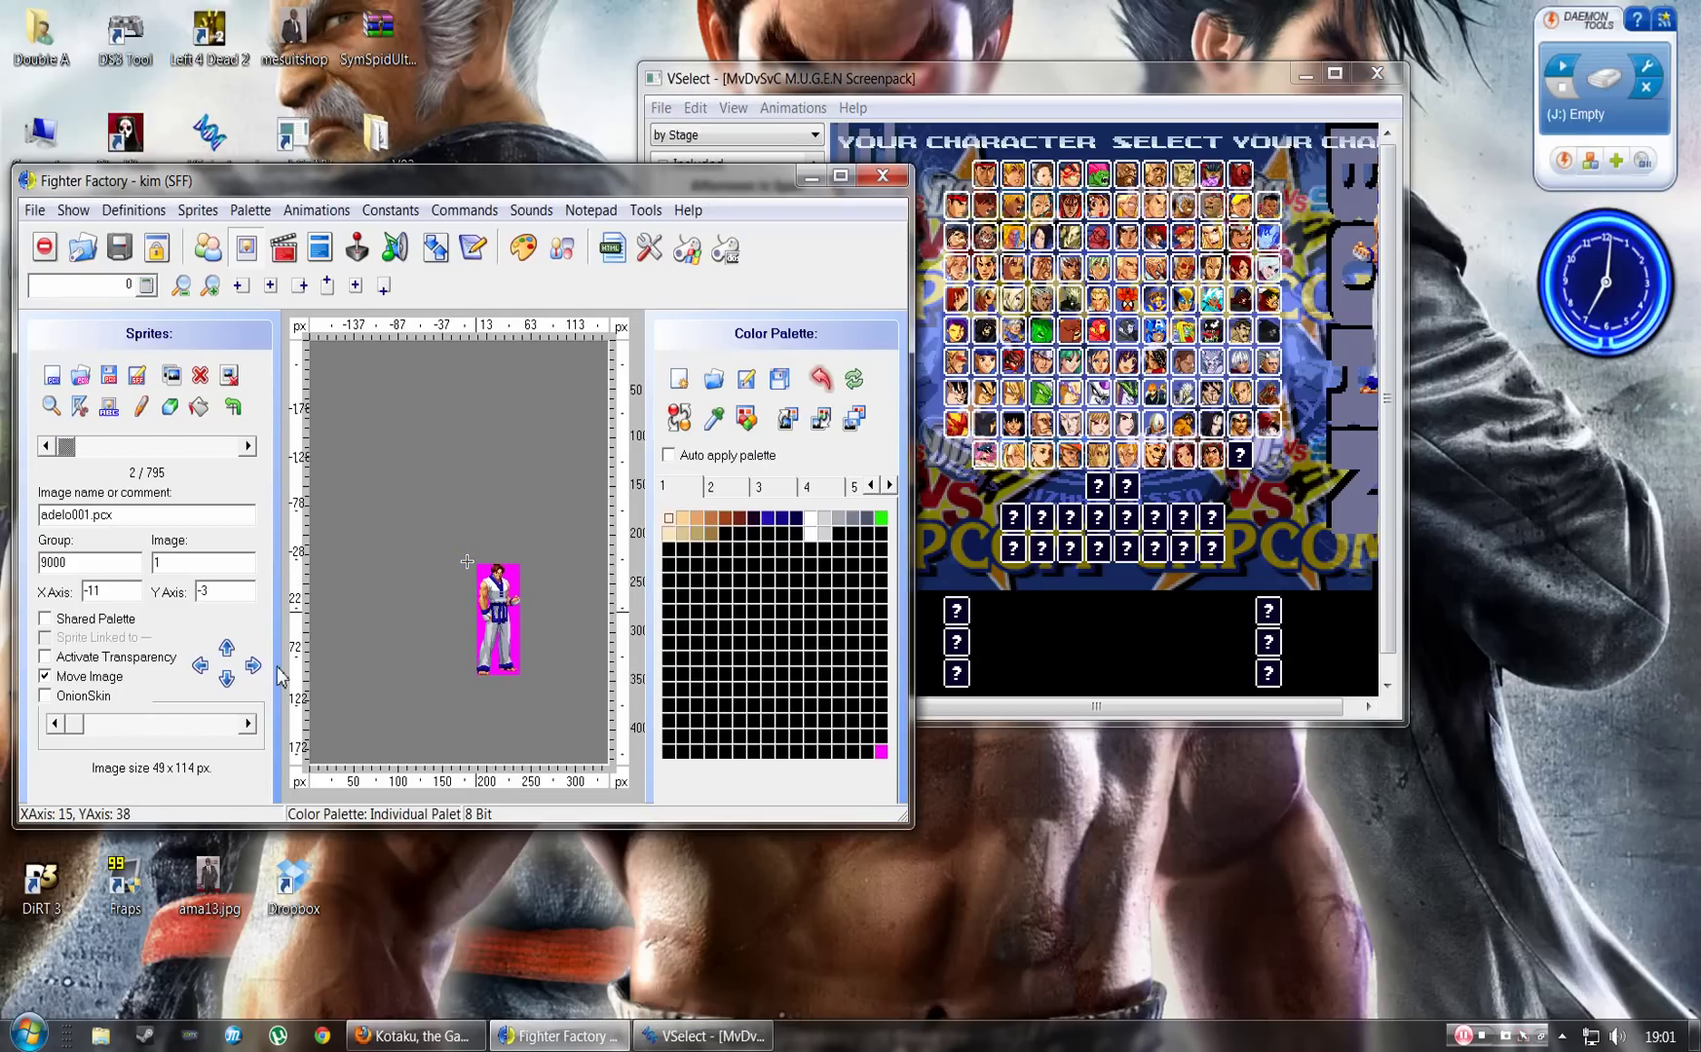
{"action": "left_click", "coordinate": [199, 665]}
{"action": "left_click", "coordinate": [200, 665]}
{"action": "left_click", "coordinate": [226, 647]}
{"action": "left_click", "coordinate": [226, 647]}
{"action": "left_click", "coordinate": [226, 646]}
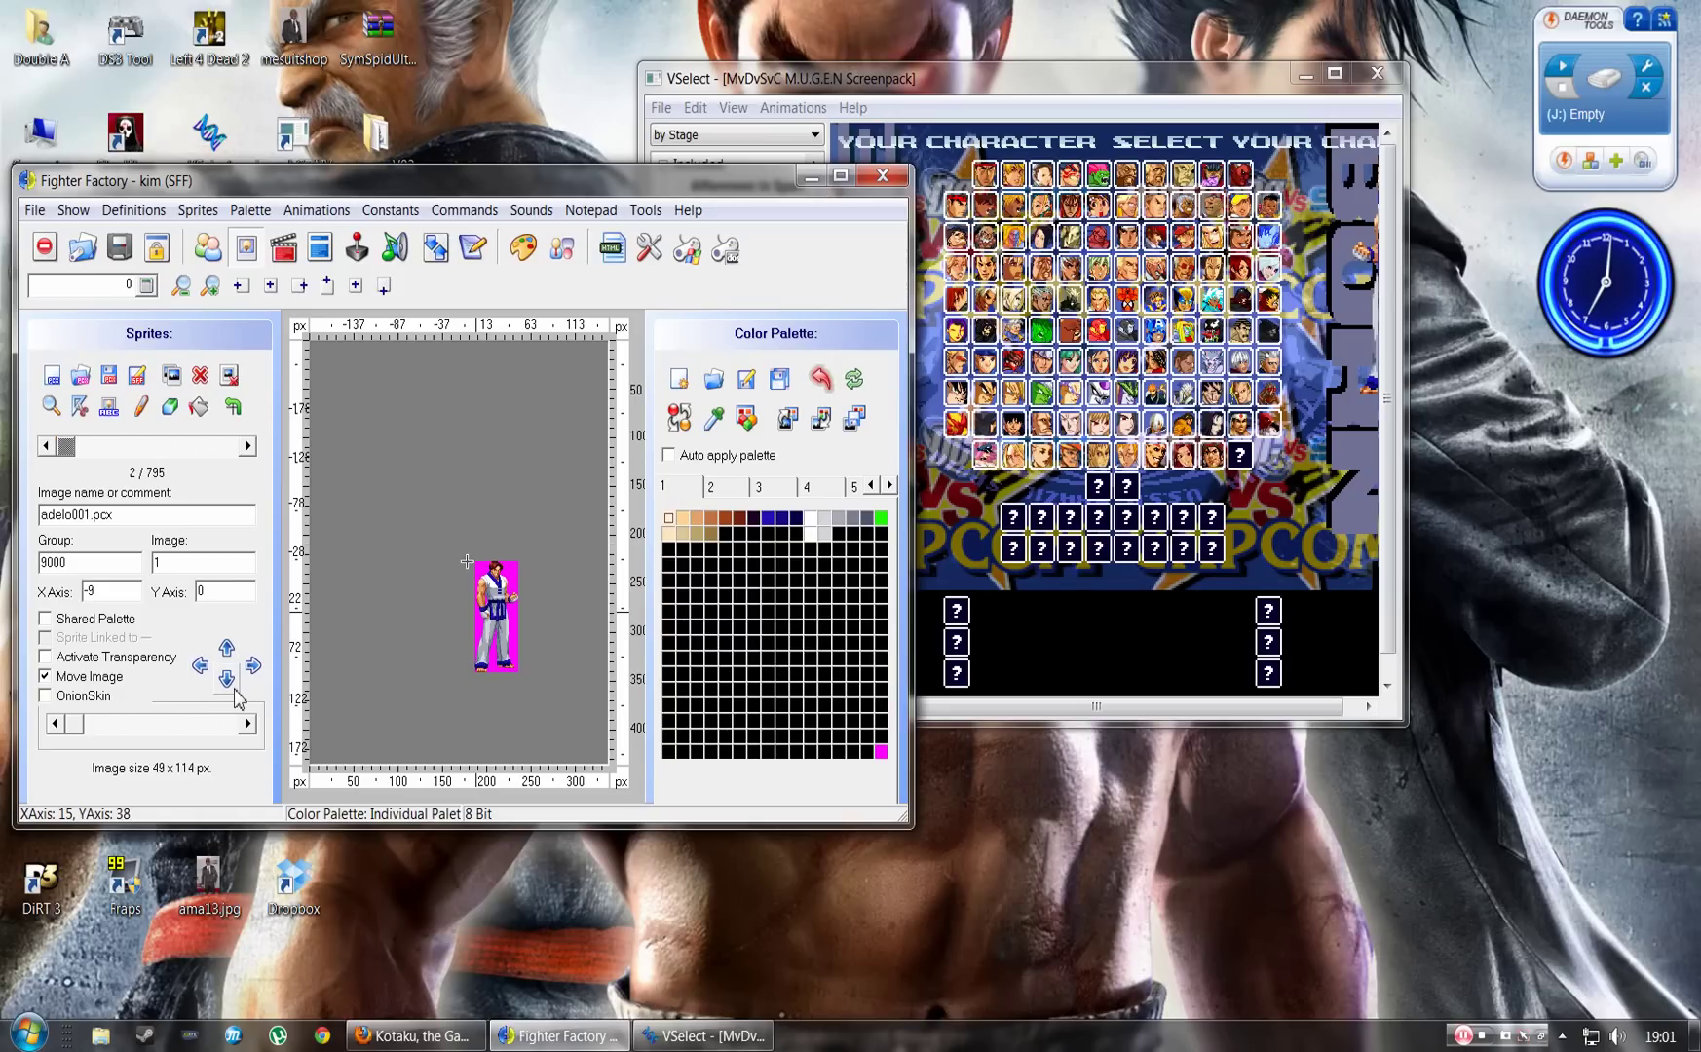
{"action": "left_click", "coordinate": [227, 680]}
{"action": "left_click", "coordinate": [227, 679]}
{"action": "left_click", "coordinate": [227, 679]}
{"action": "left_click", "coordinate": [227, 680]}
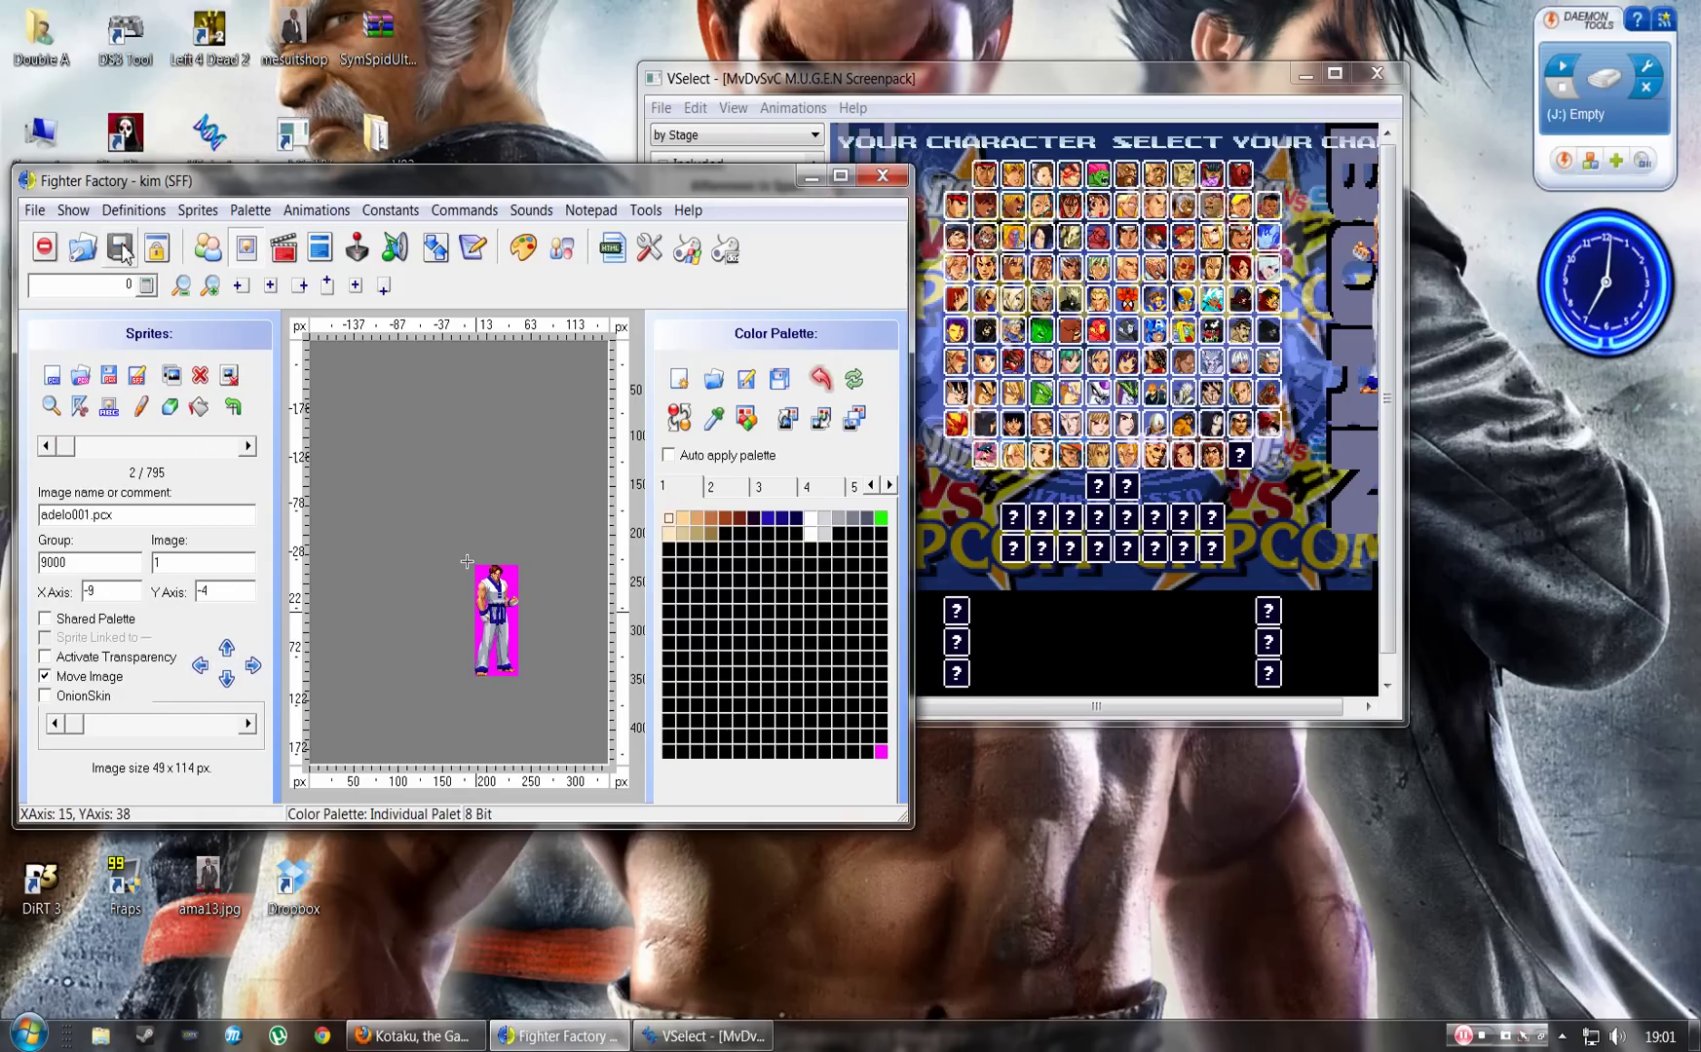
Recheck the select-screen preview in VSelect, then drag Kim's sprite to reach X -16, Y -15.
{"action": "left_click", "coordinate": [982, 84]}
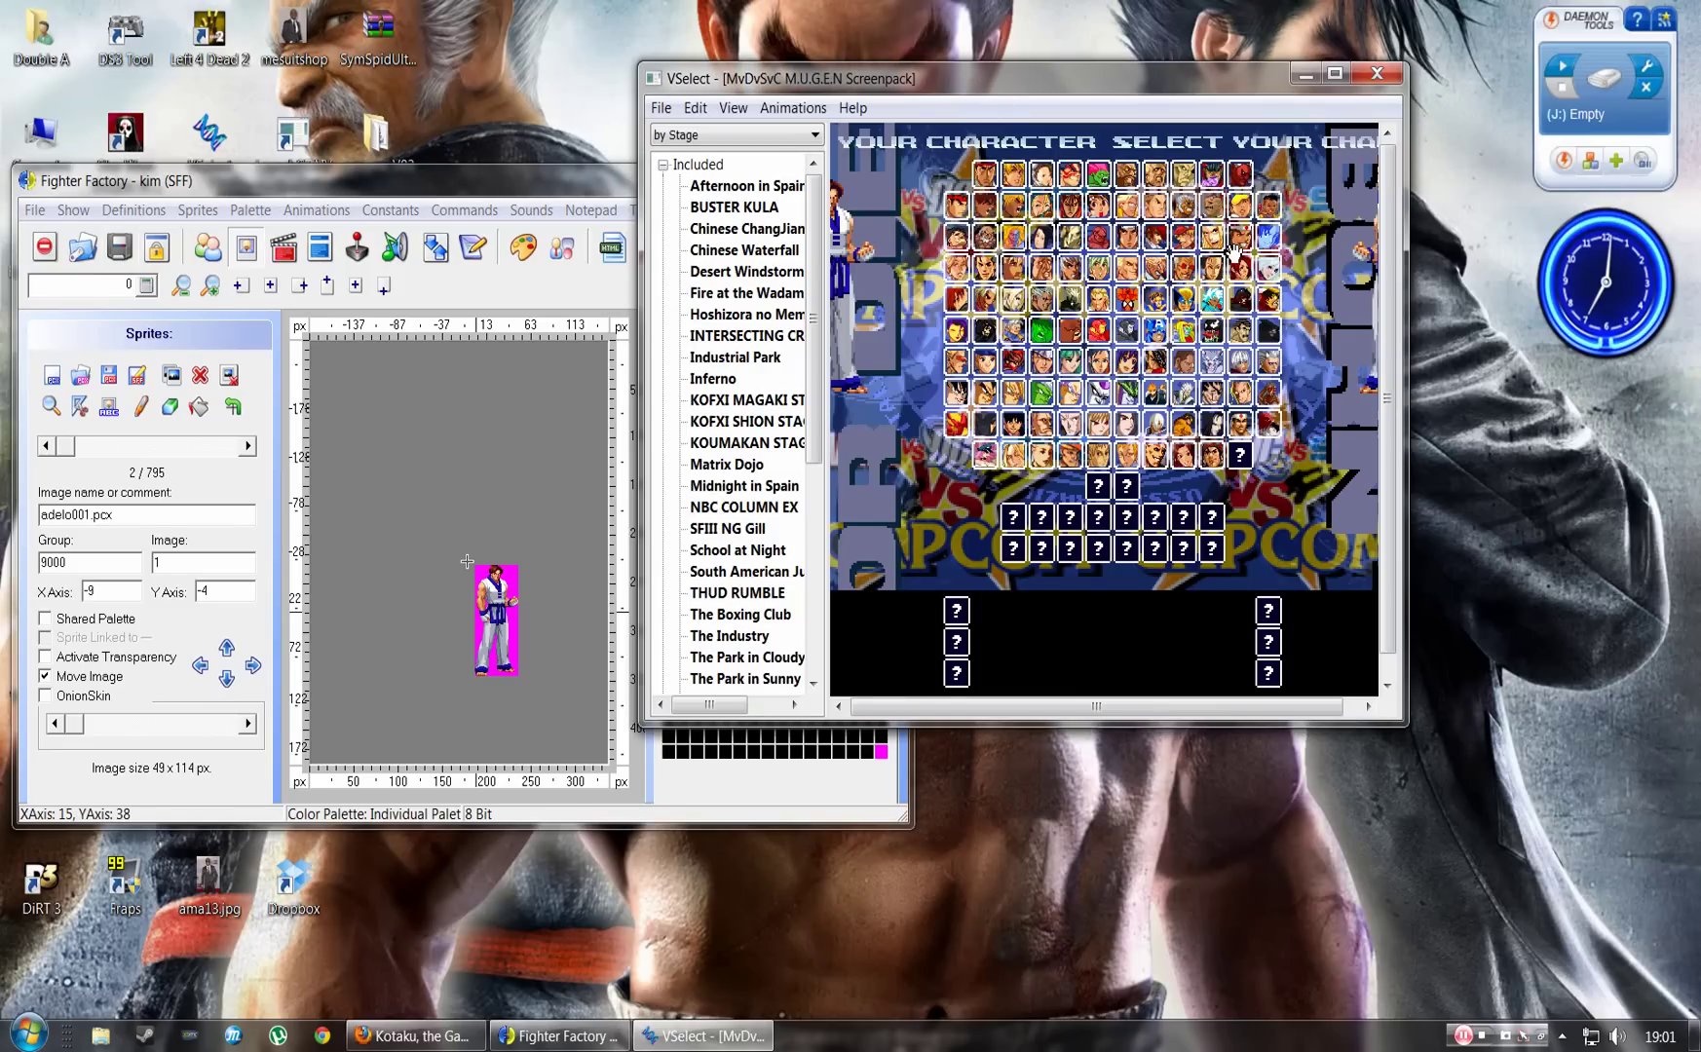
{"action": "left_click", "coordinate": [1265, 241]}
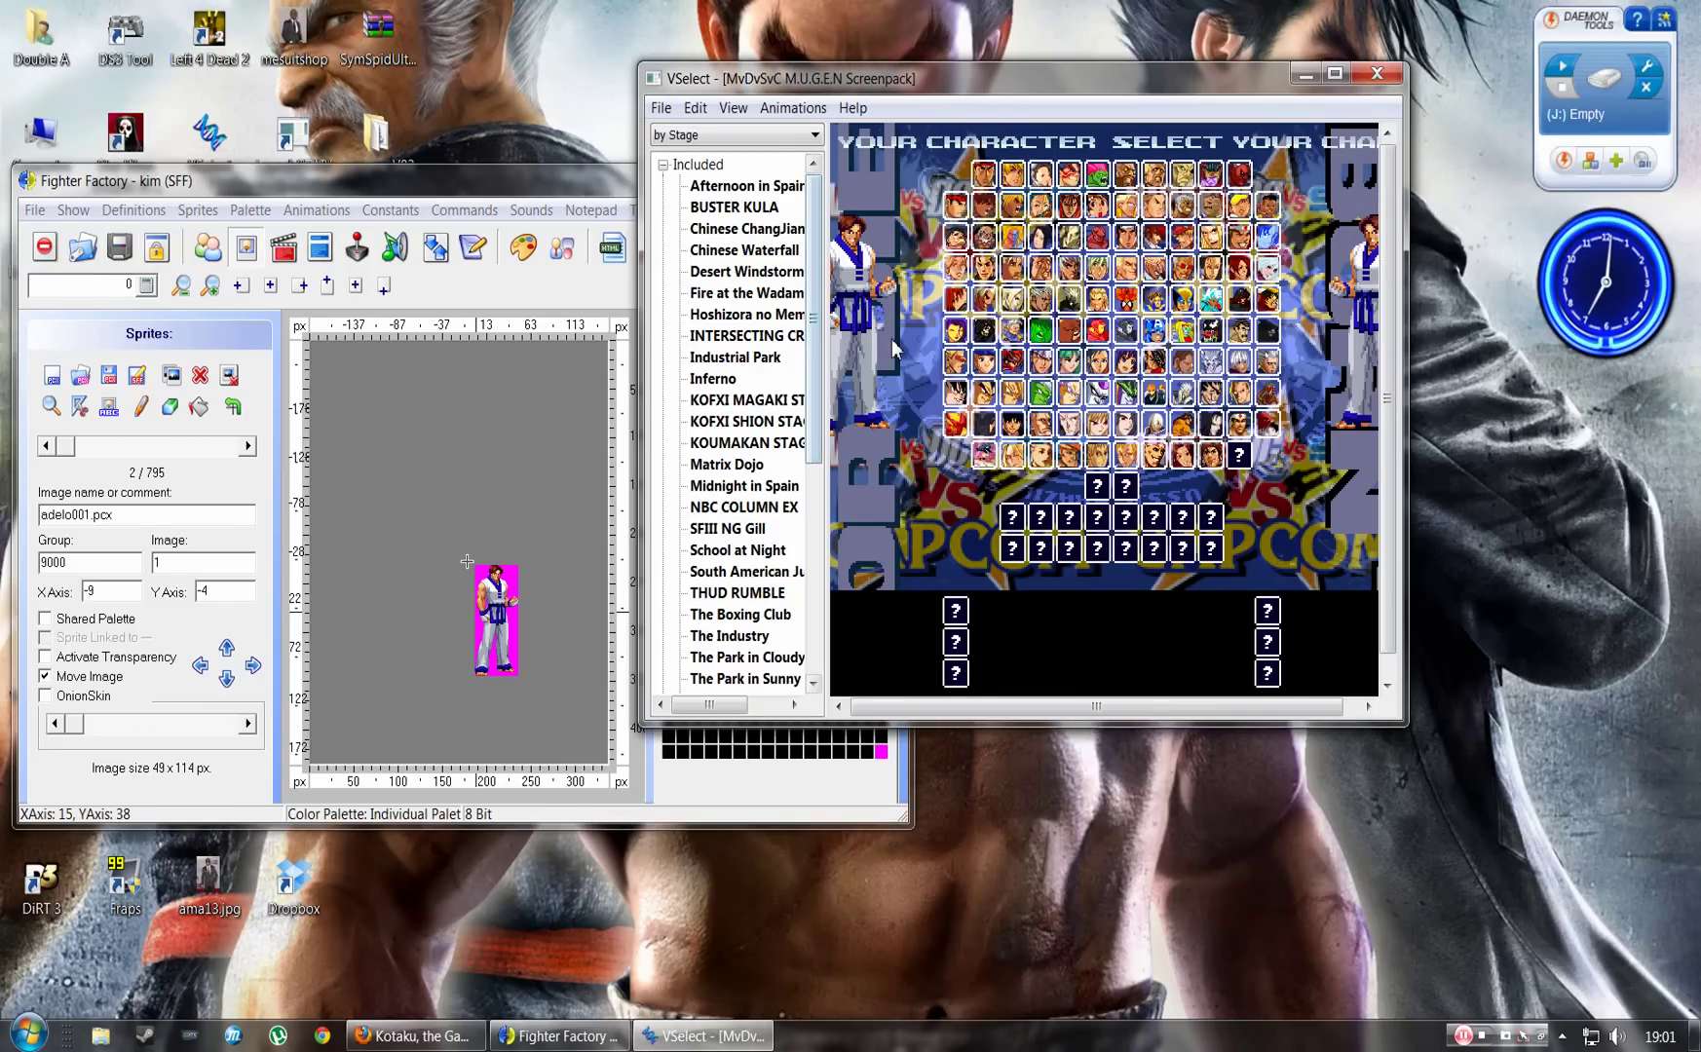
{"action": "left_click", "coordinate": [501, 617]}
{"action": "left_click_drag", "start_coordinate": [501, 616], "coordinate": [507, 626]}
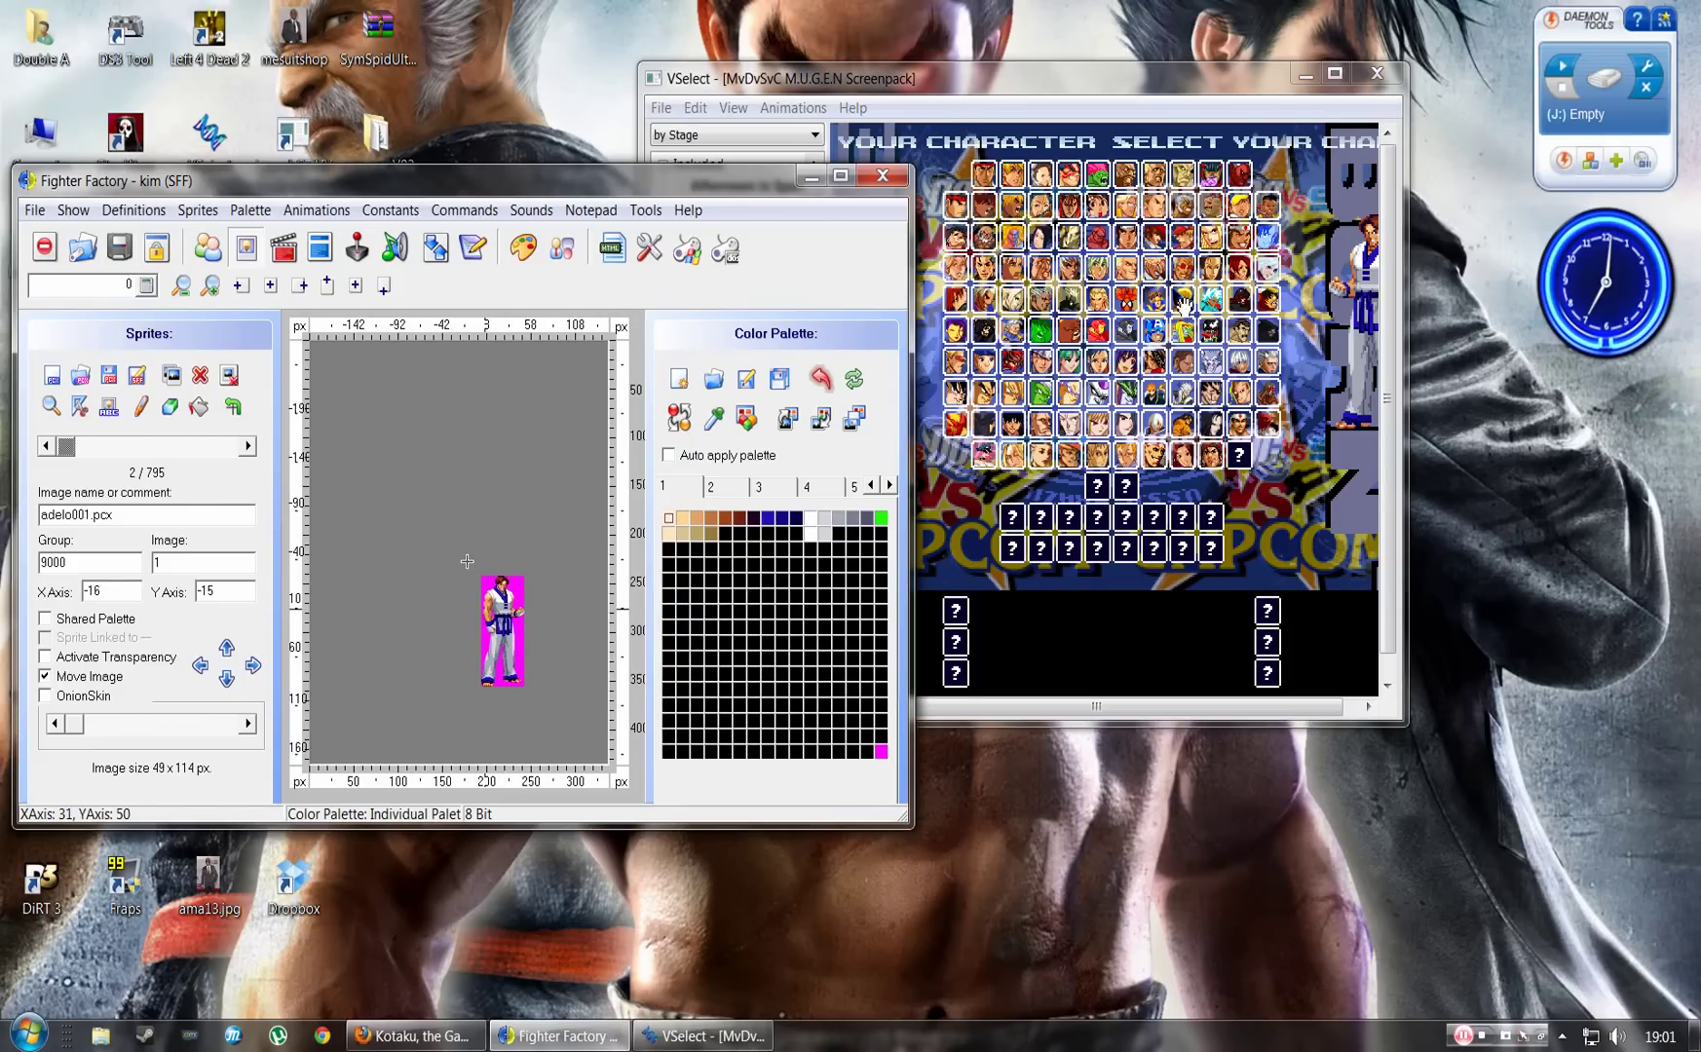
Compare Kim in VSelect's preview, nudge the portrait slightly right and down, and save.
{"action": "left_click", "coordinate": [1241, 246]}
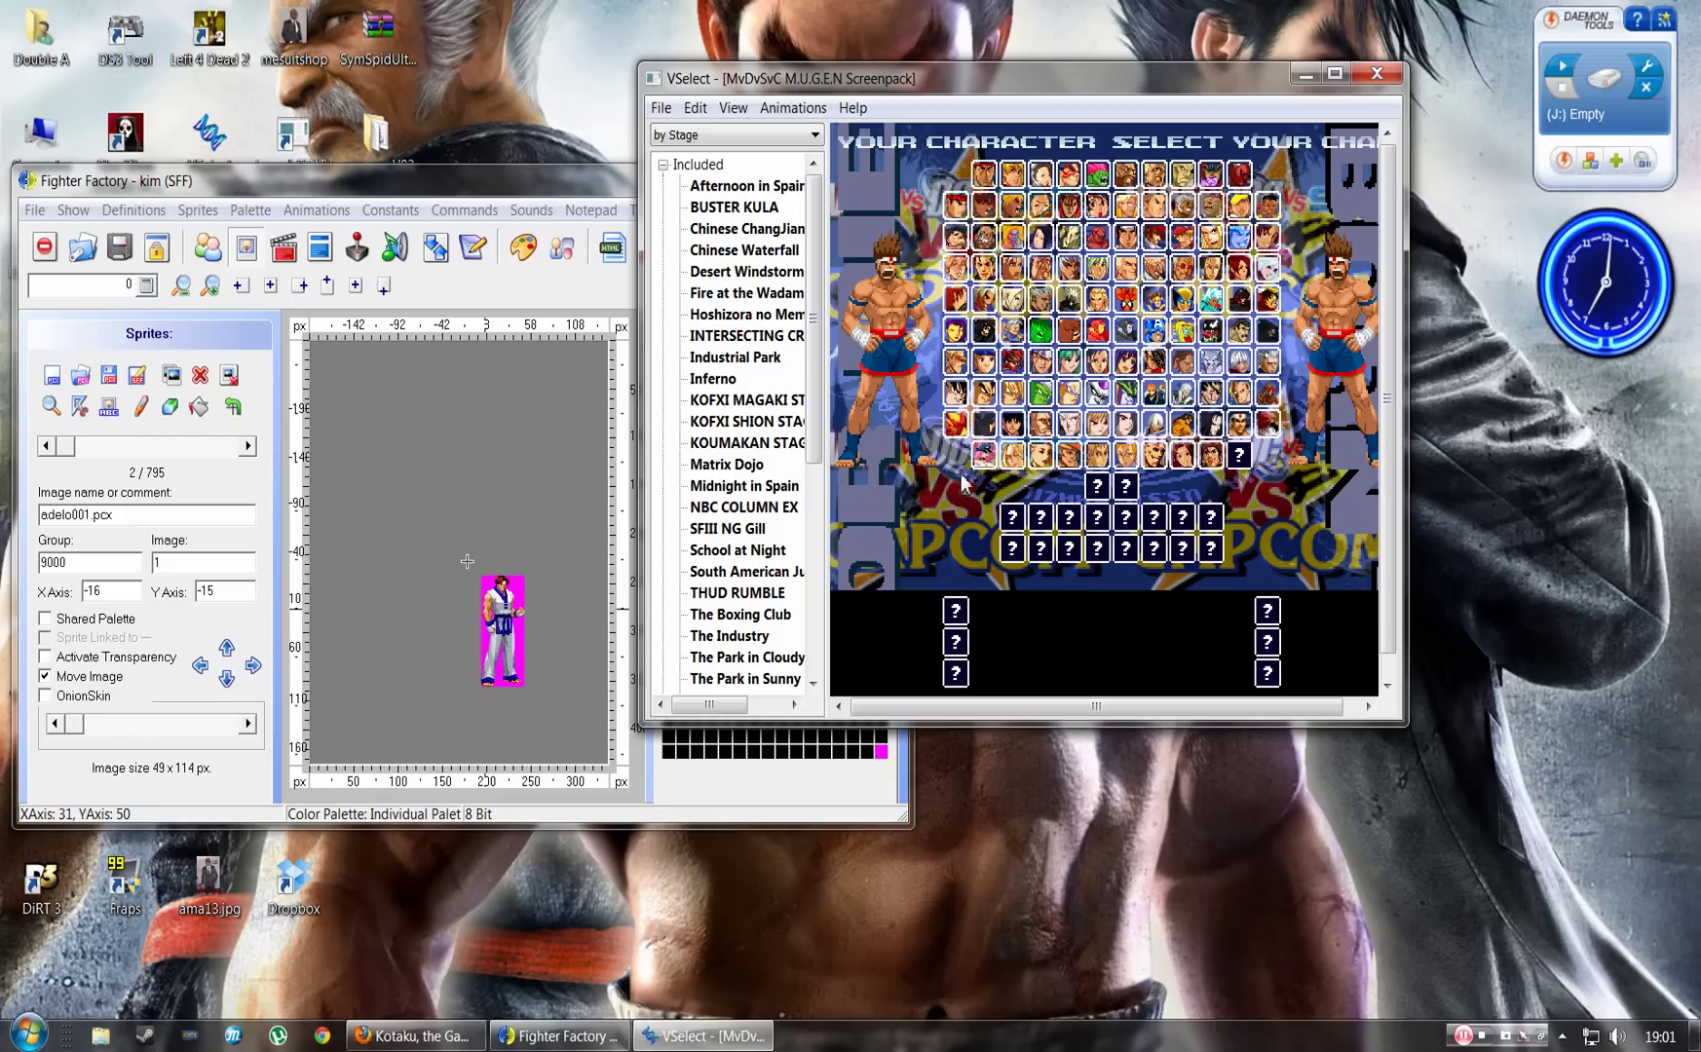
{"action": "left_click", "coordinate": [1267, 236]}
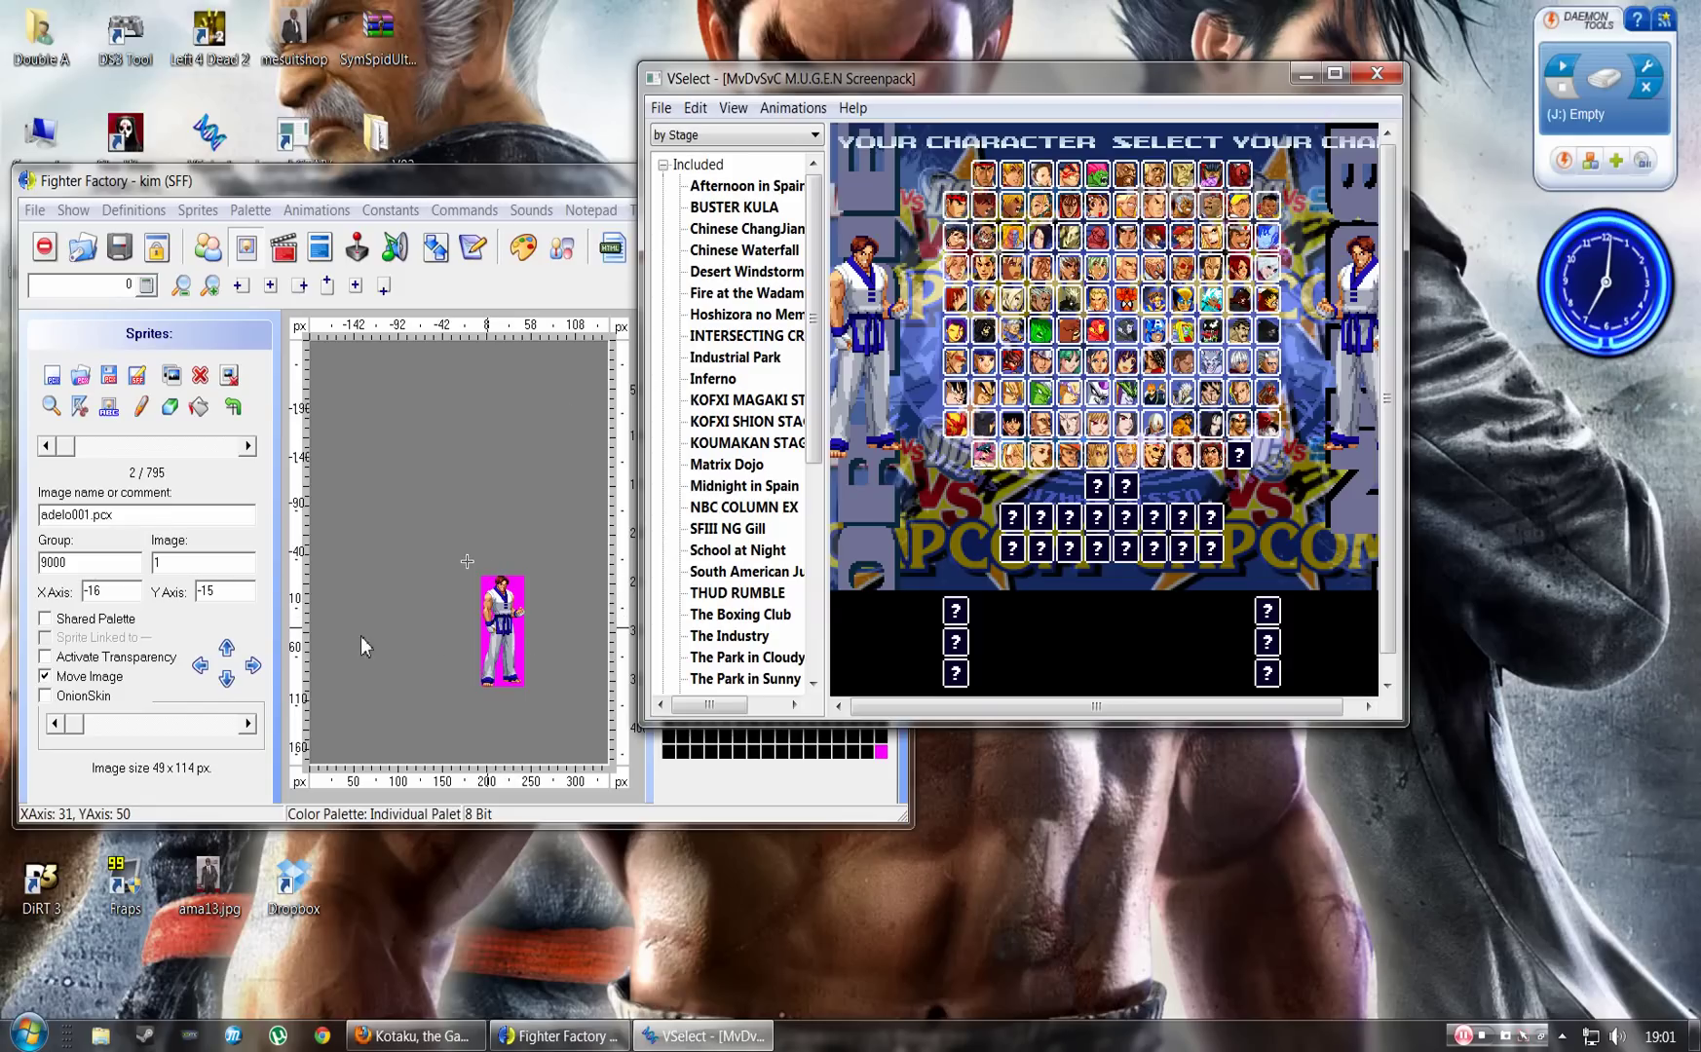
{"action": "left_click", "coordinate": [502, 653]}
{"action": "left_click_drag", "start_coordinate": [502, 654], "coordinate": [511, 659]}
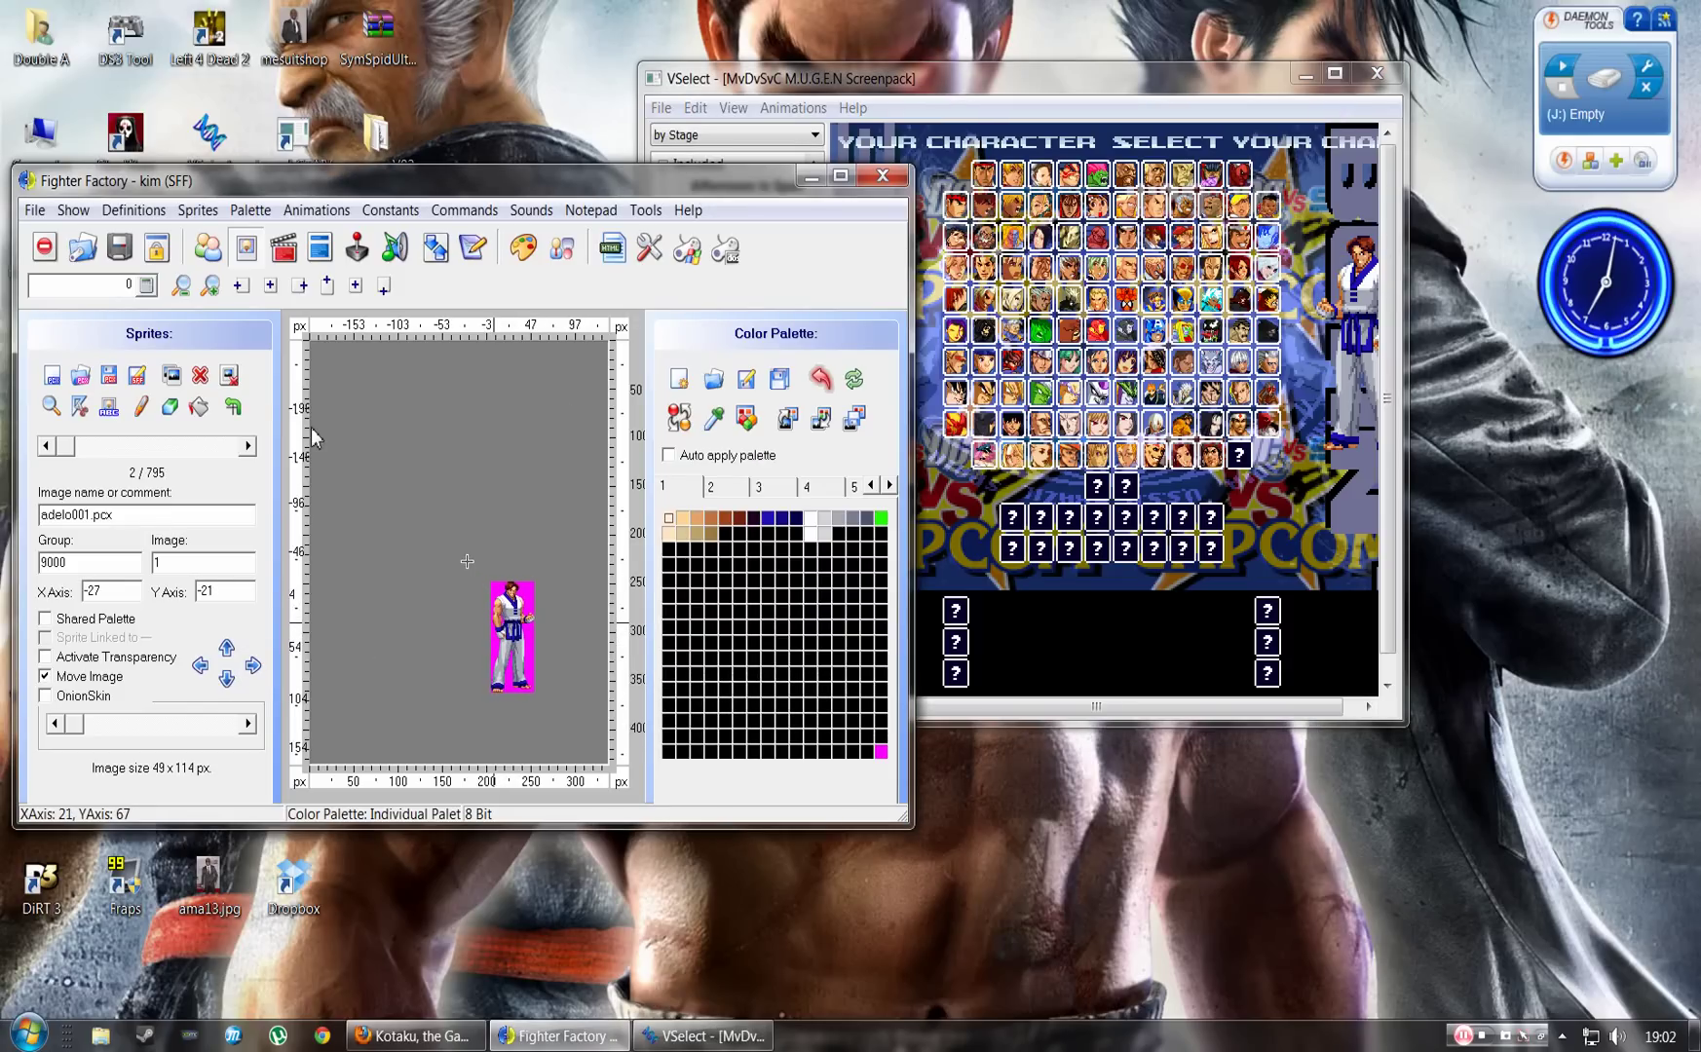
{"action": "left_click", "coordinate": [123, 252]}
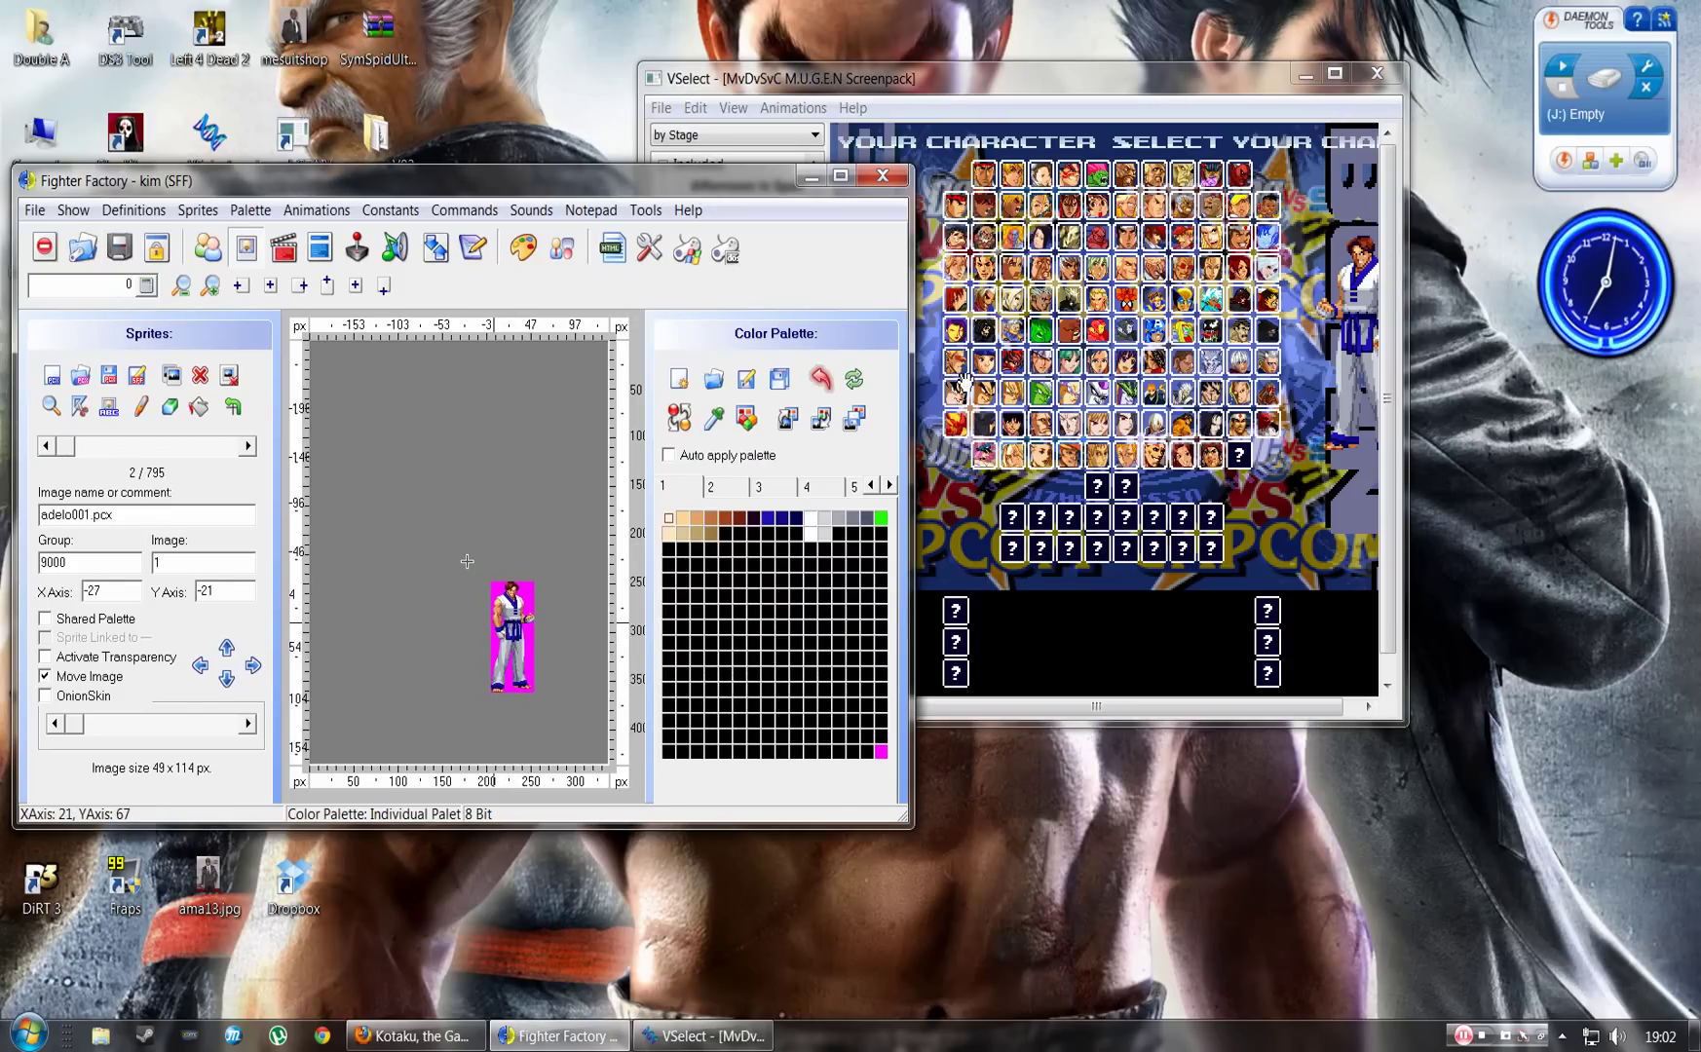
Shift the portrait three pixels right and two down to X -30, Y -24, then preview Kim in VSelect.
{"action": "left_click", "coordinate": [1267, 239]}
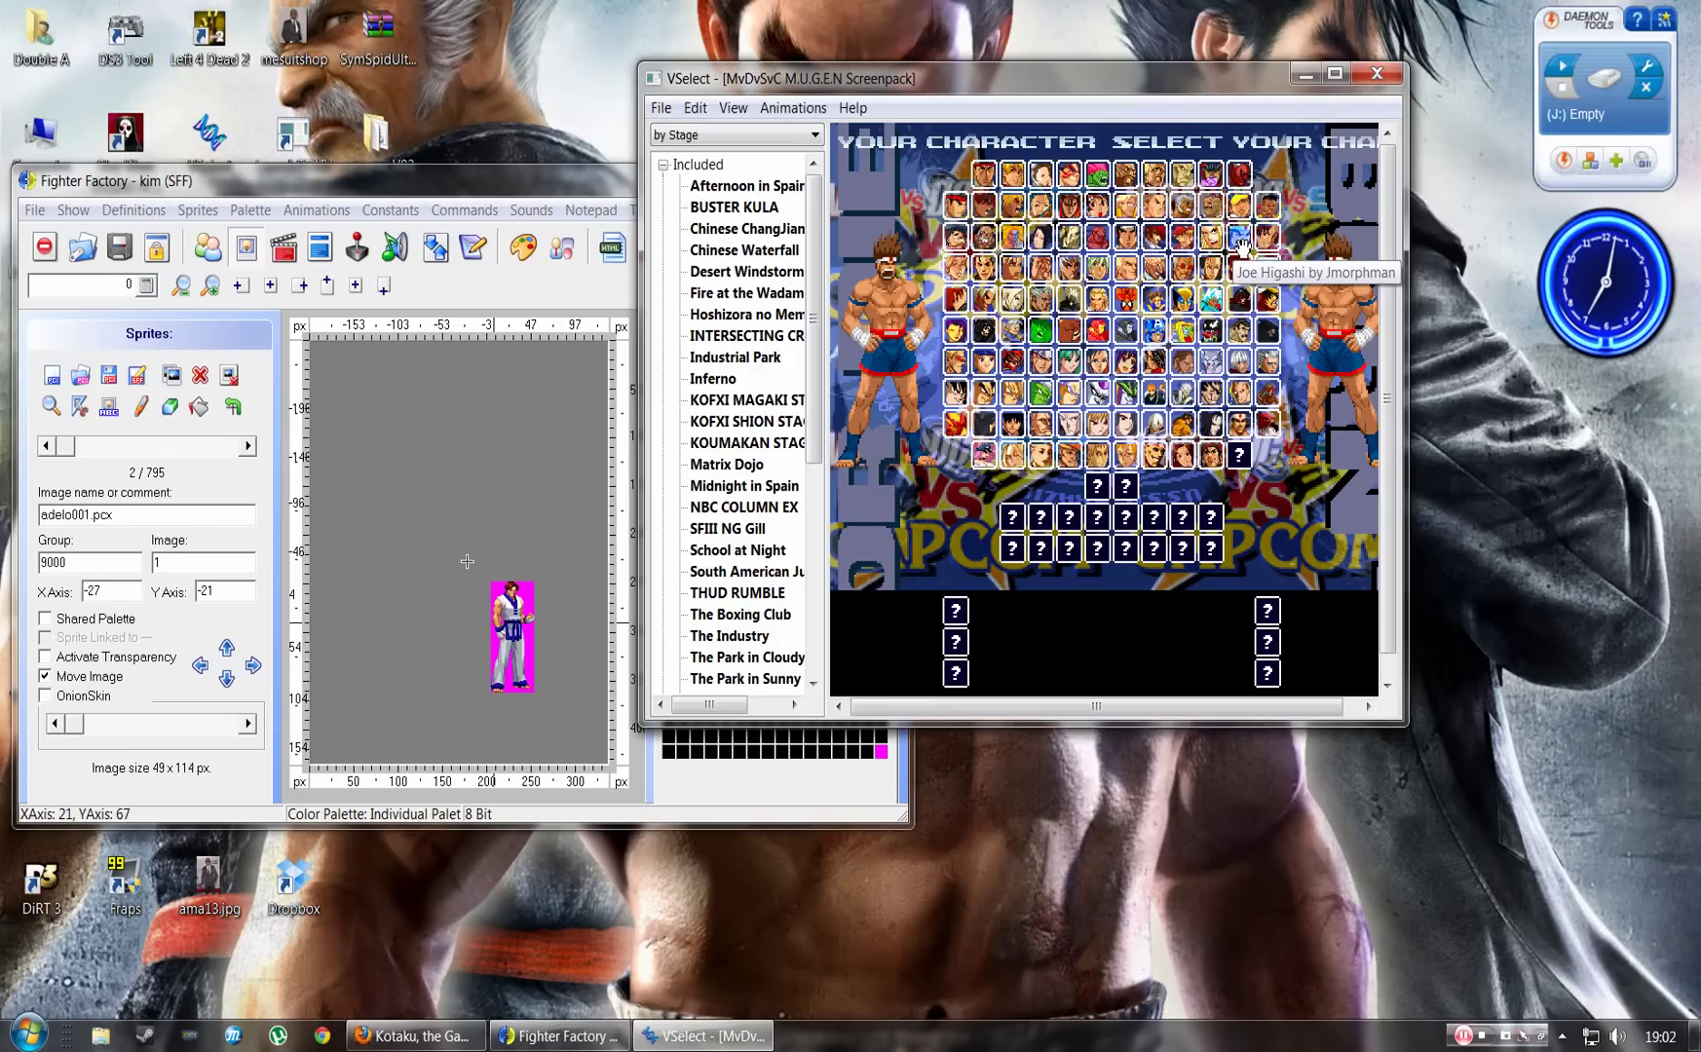
{"action": "left_click", "coordinate": [253, 670]}
{"action": "left_click", "coordinate": [252, 666]}
{"action": "left_click", "coordinate": [252, 666]}
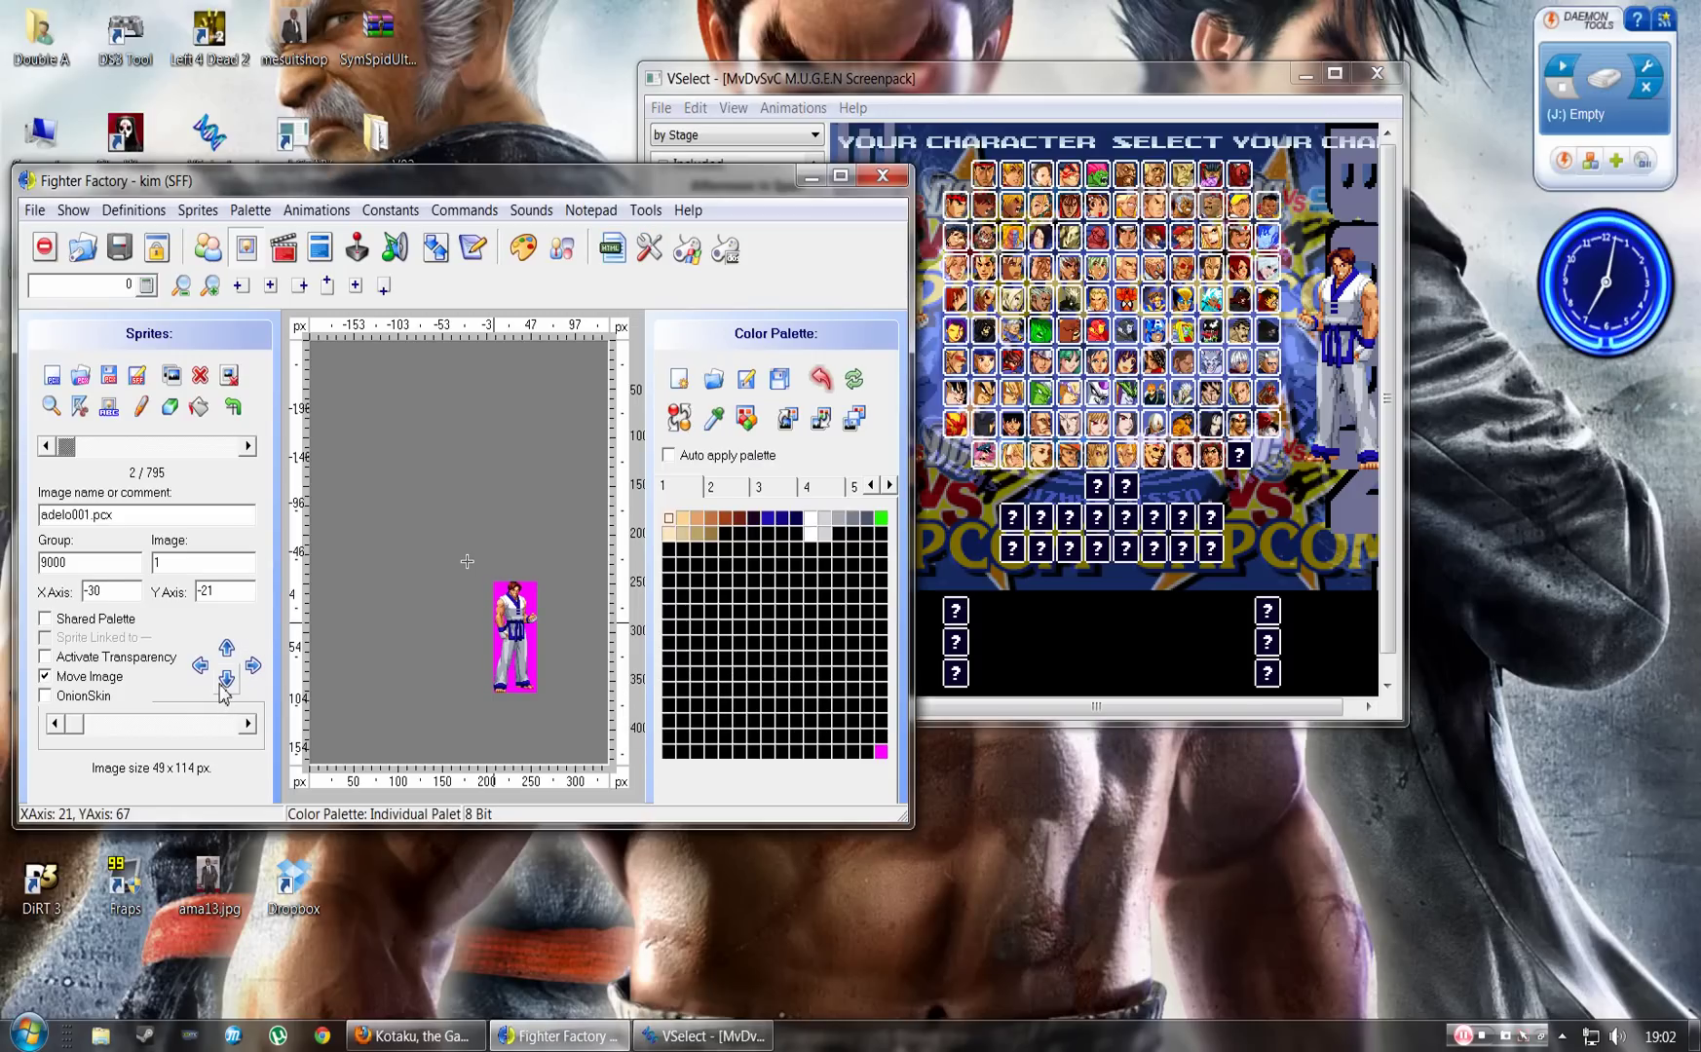
{"action": "left_click", "coordinate": [226, 678]}
{"action": "left_click", "coordinate": [226, 679]}
{"action": "left_click", "coordinate": [226, 679]}
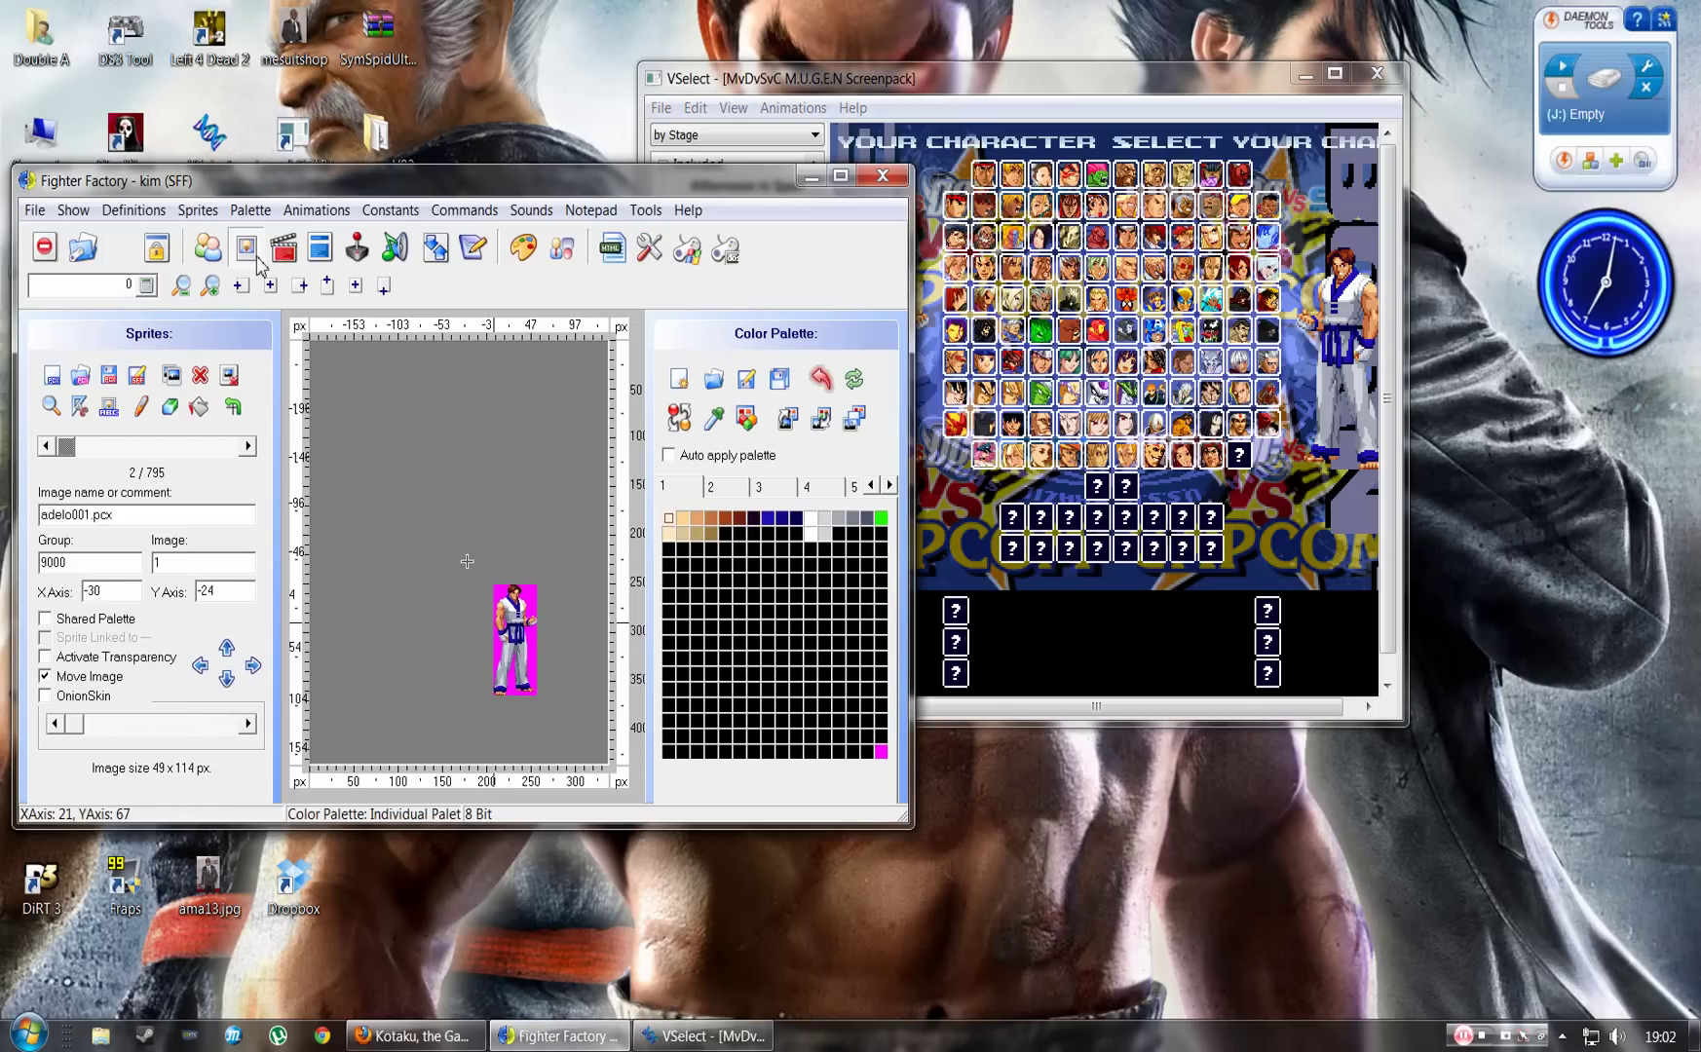
{"action": "left_click", "coordinate": [1269, 239]}
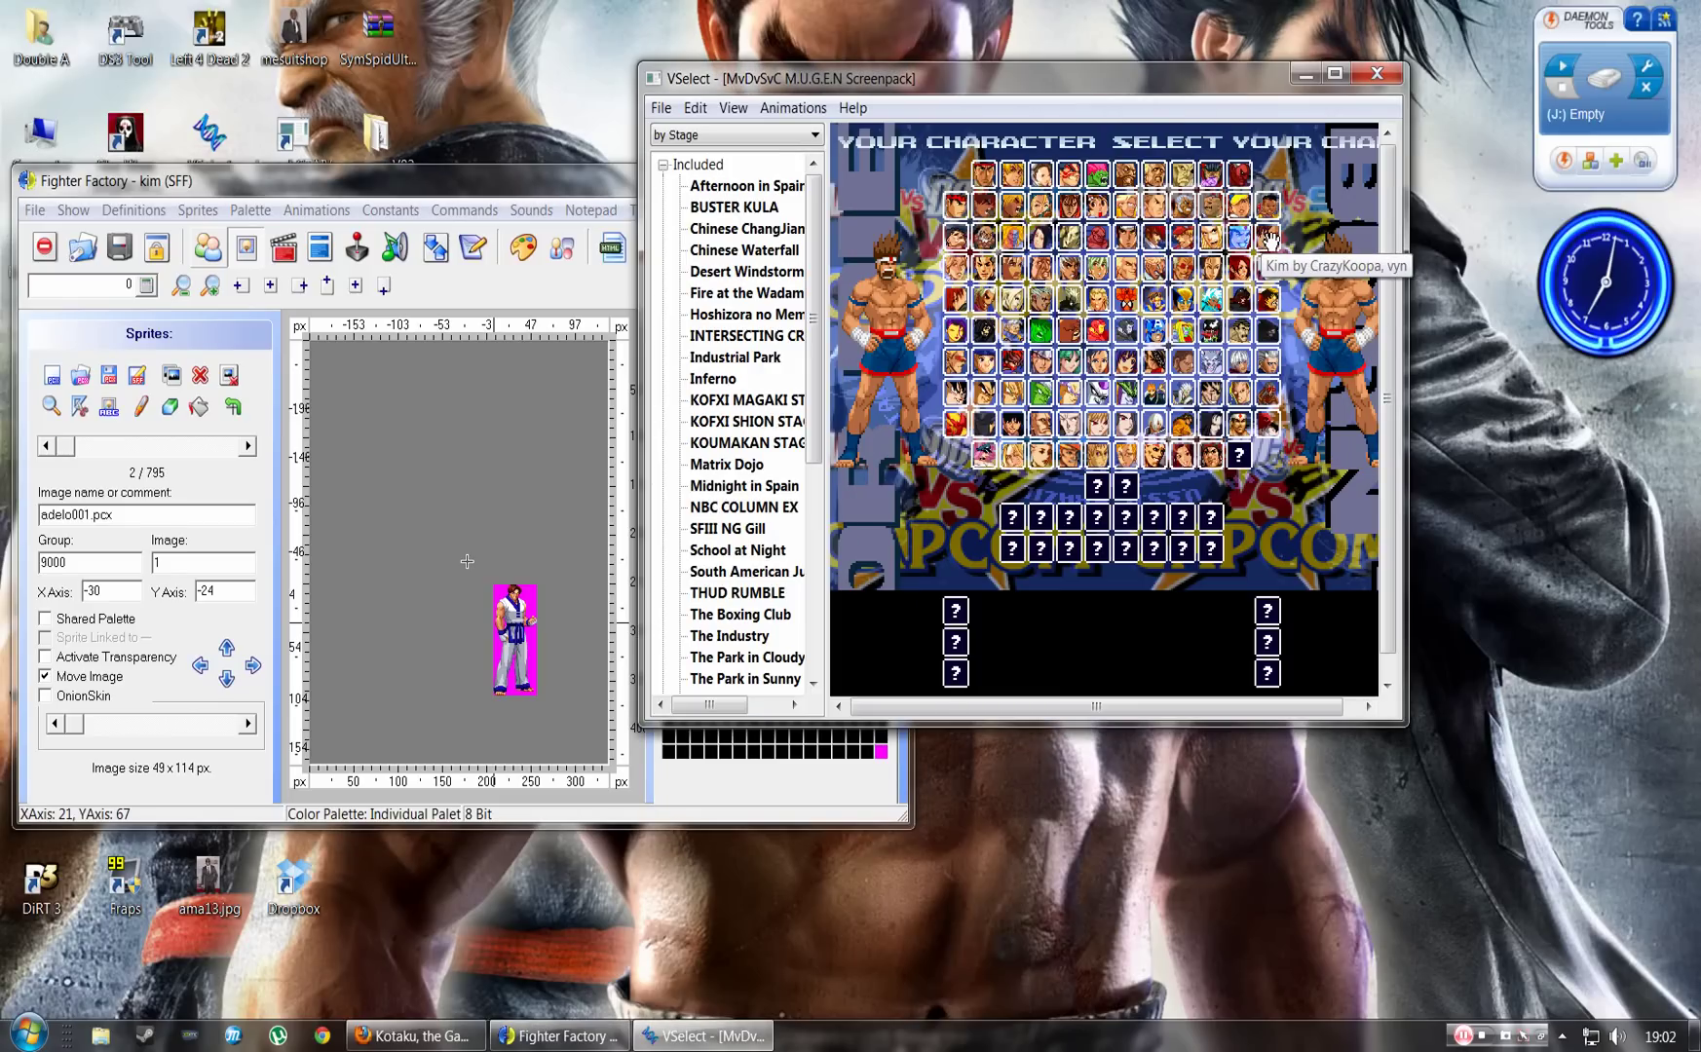
{"action": "left_click", "coordinate": [1269, 238]}
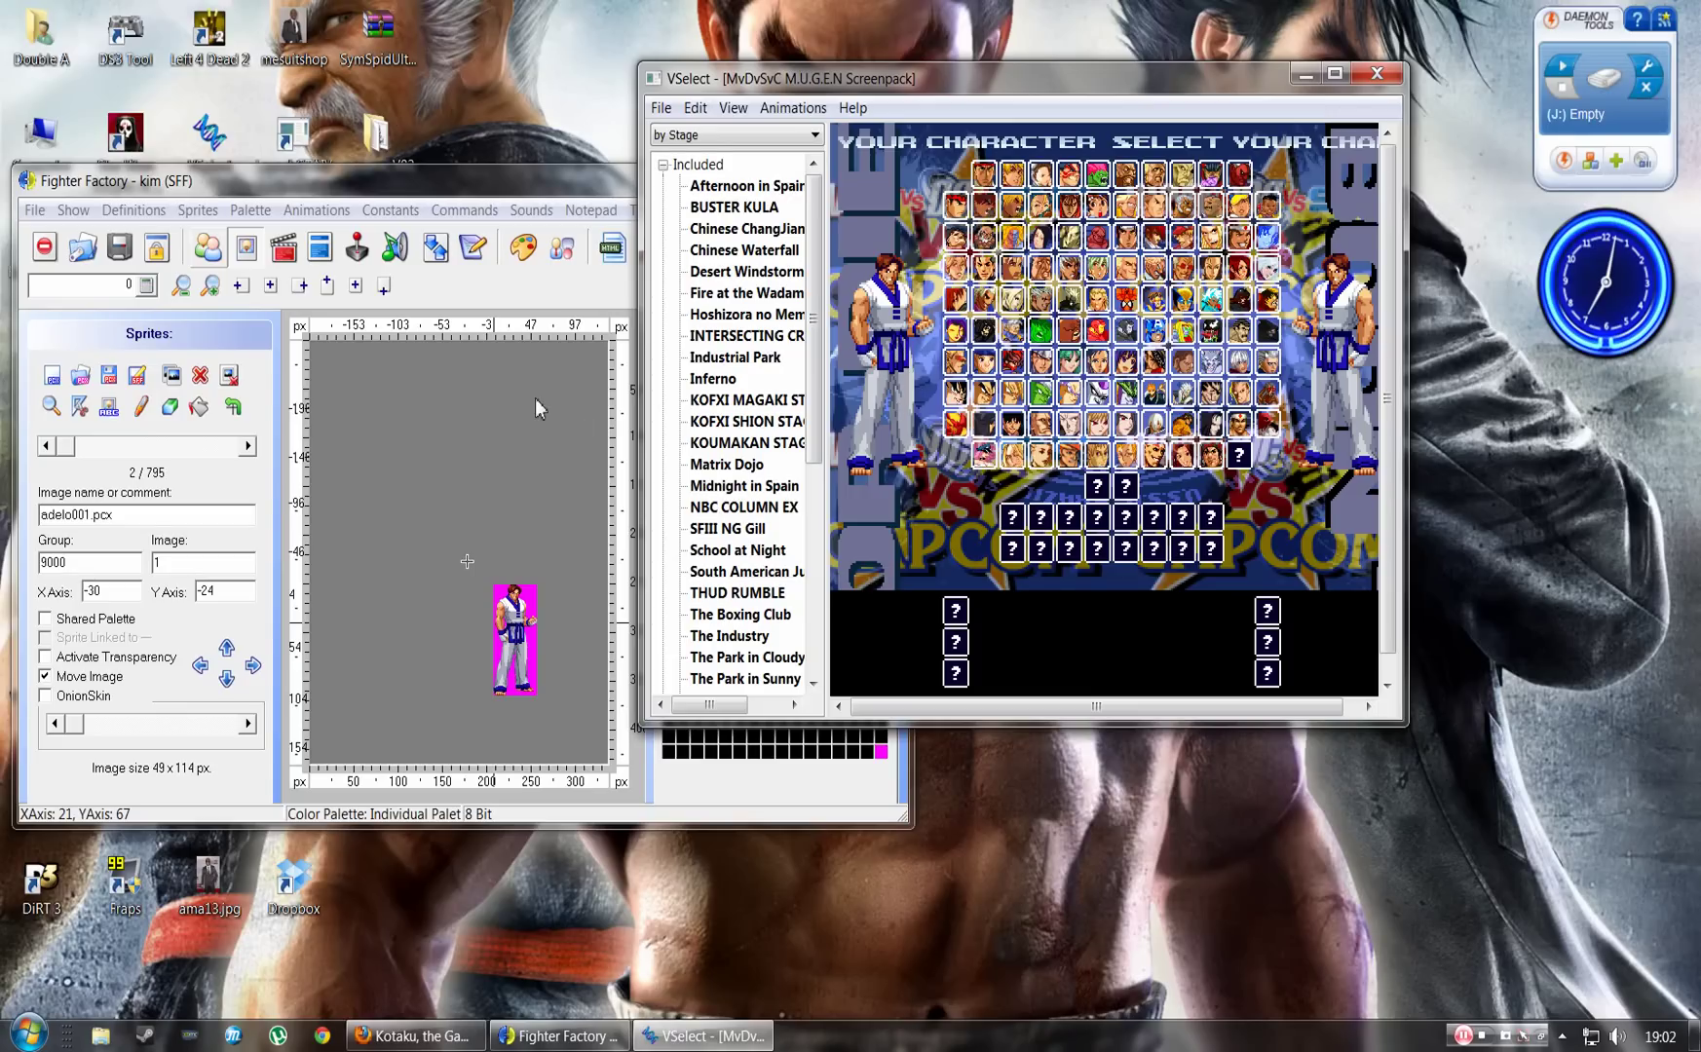
{"action": "left_click", "coordinate": [661, 108]}
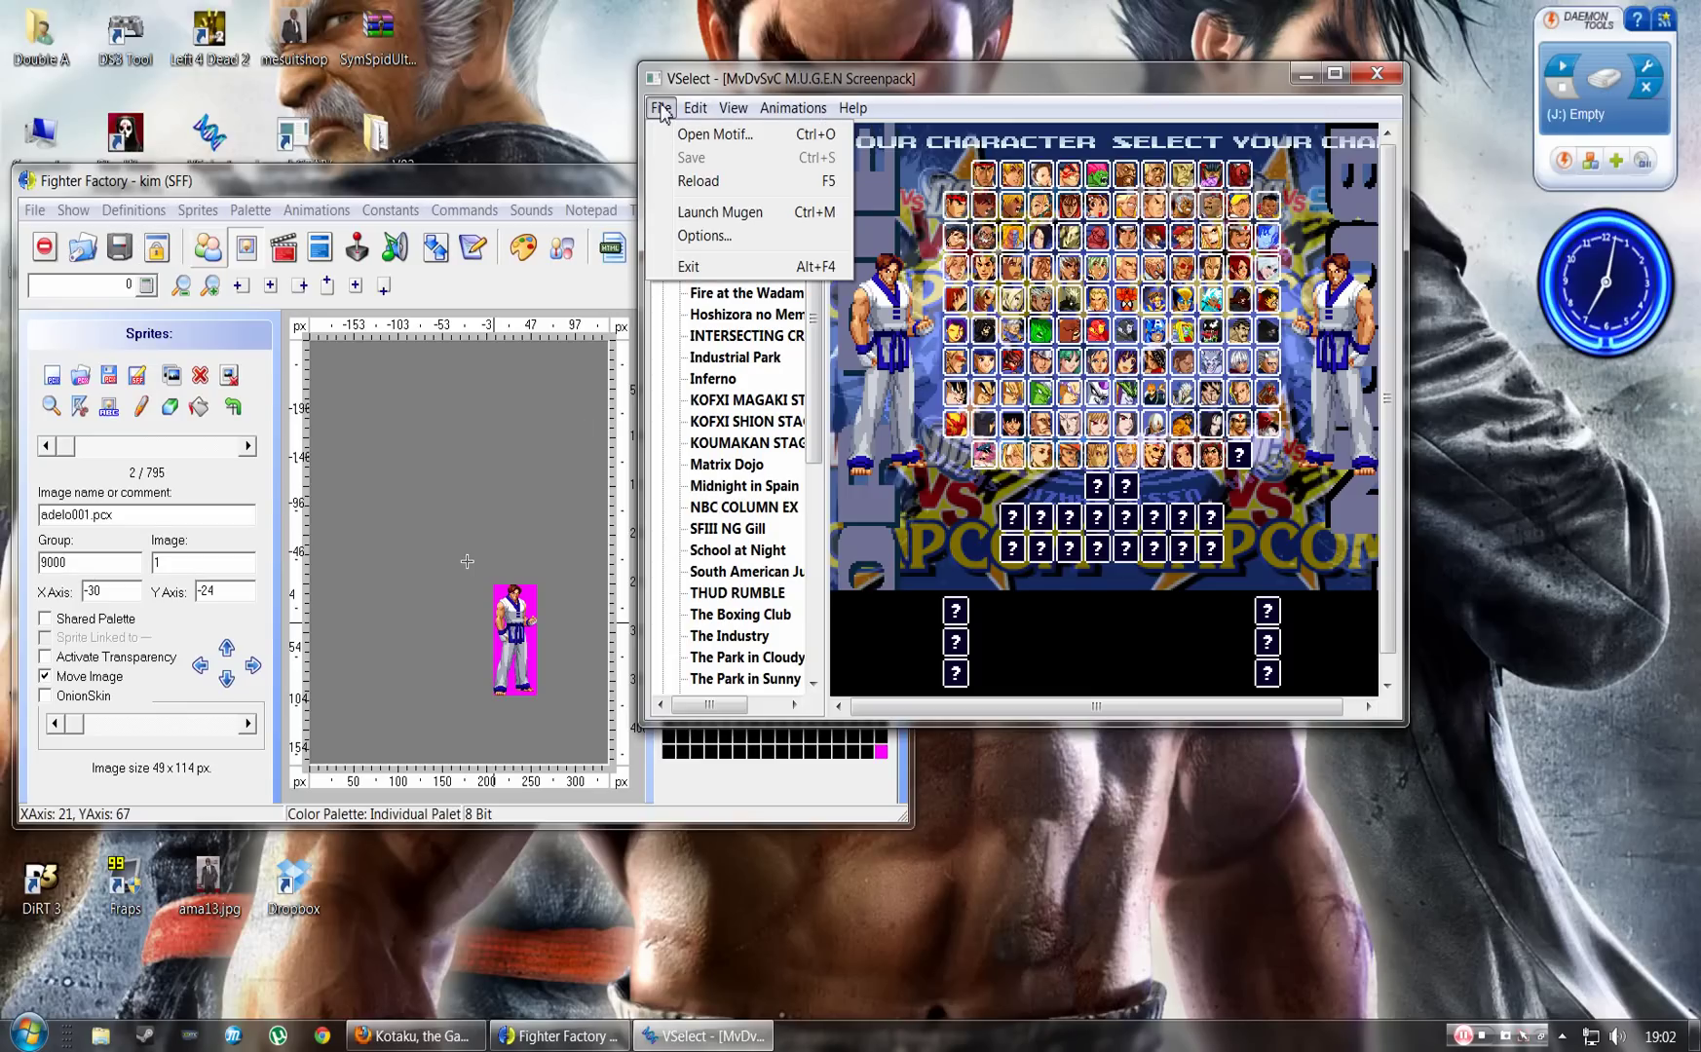
{"action": "left_click", "coordinate": [686, 212]}
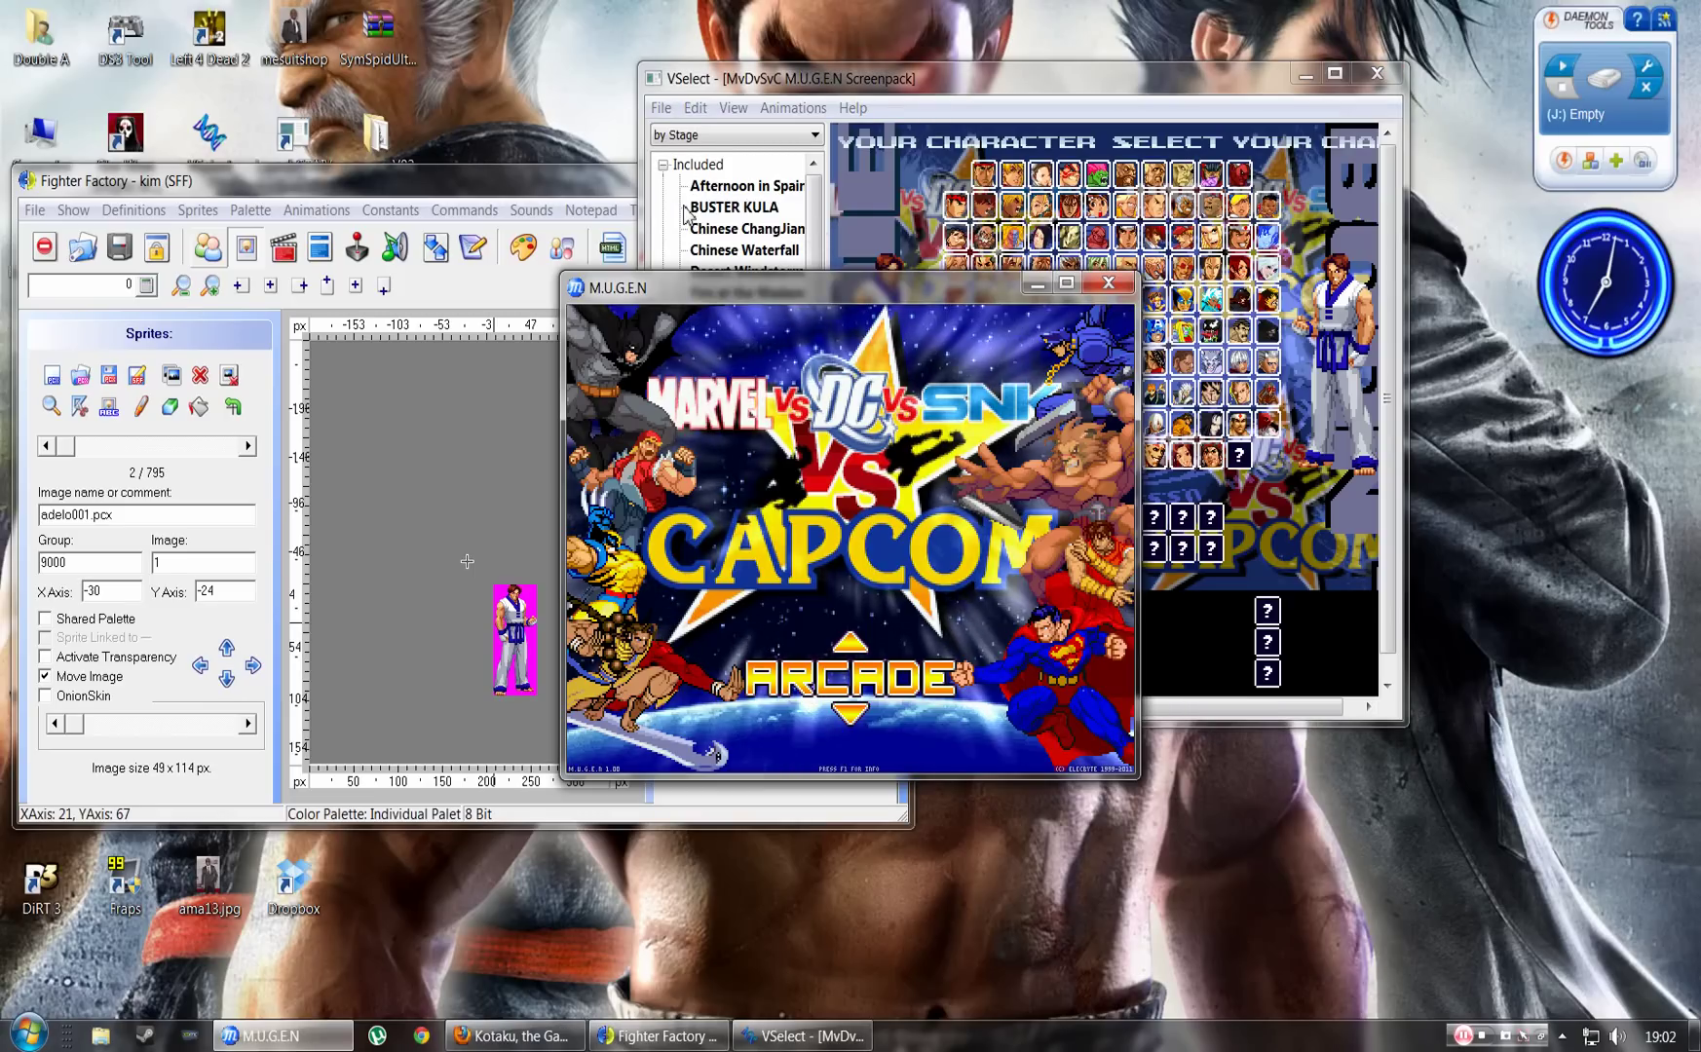
{"action": "key", "text": "Up"}
{"action": "key", "text": "Up"}
{"action": "key", "text": "Up"}
{"action": "key", "text": "Up"}
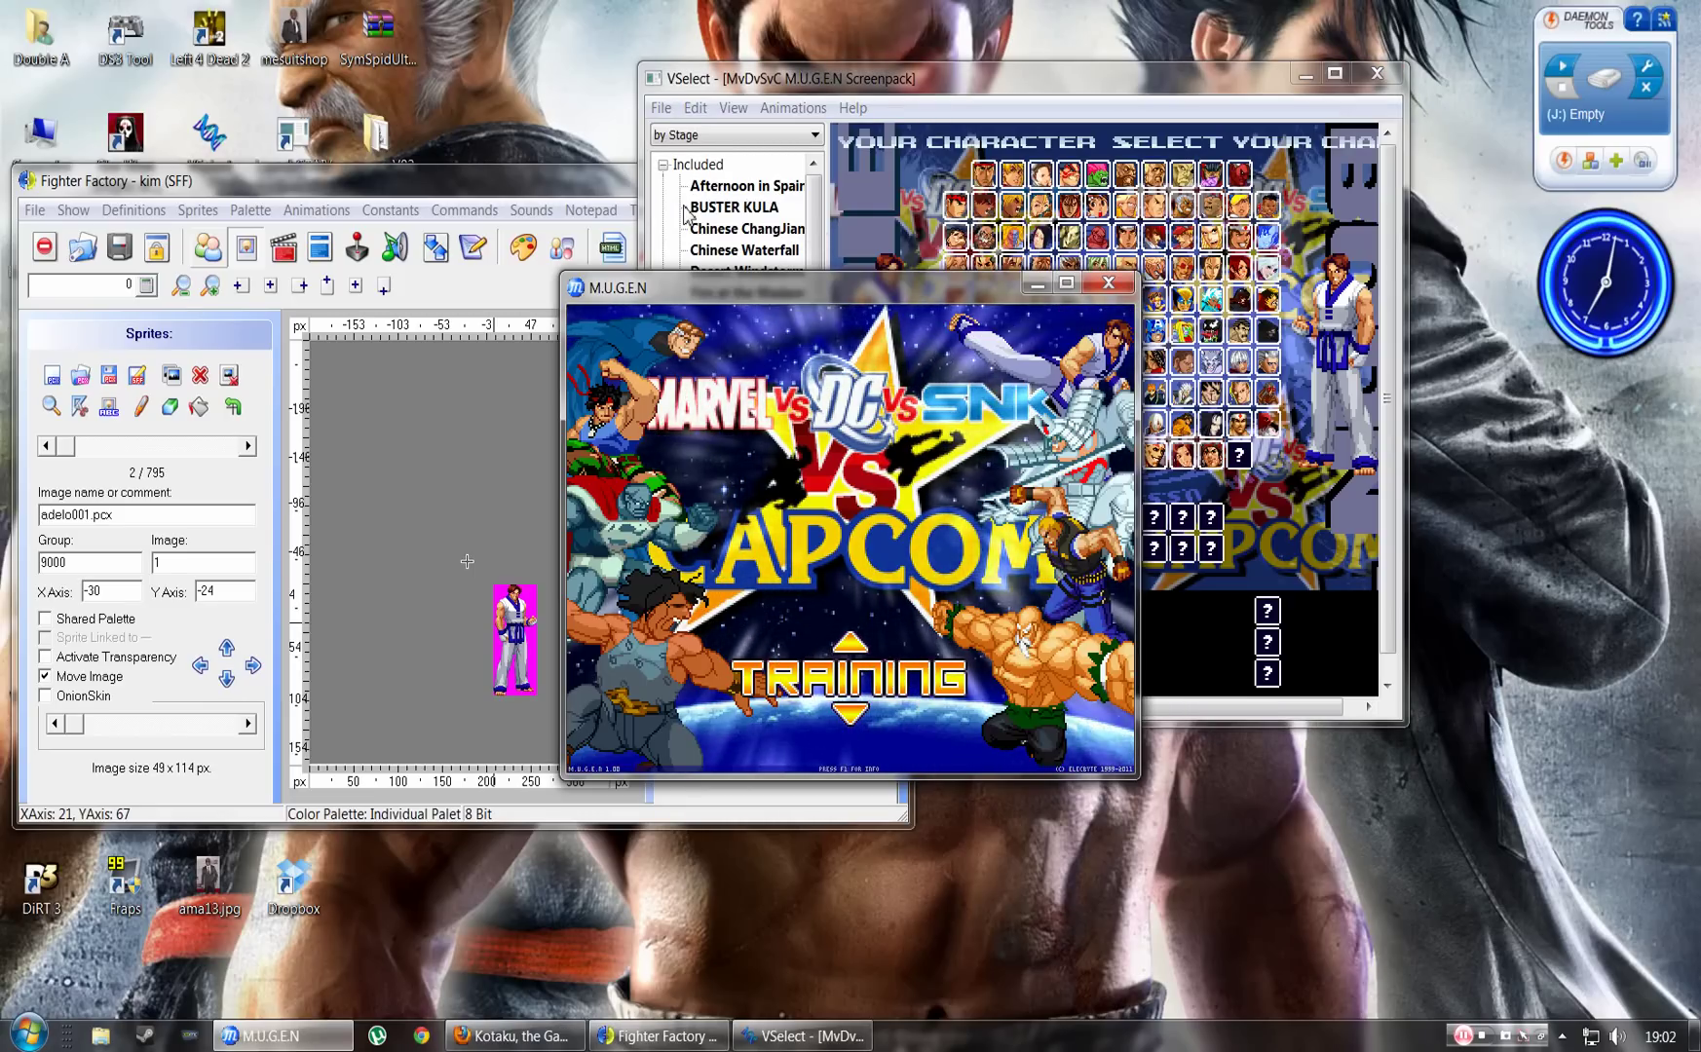
{"action": "key", "text": "Return"}
{"action": "key", "text": "Up"}
{"action": "key", "text": "Up"}
{"action": "key", "text": "Up"}
{"action": "key", "text": "Up"}
{"action": "key", "text": "Up"}
{"action": "key", "text": "Up"}
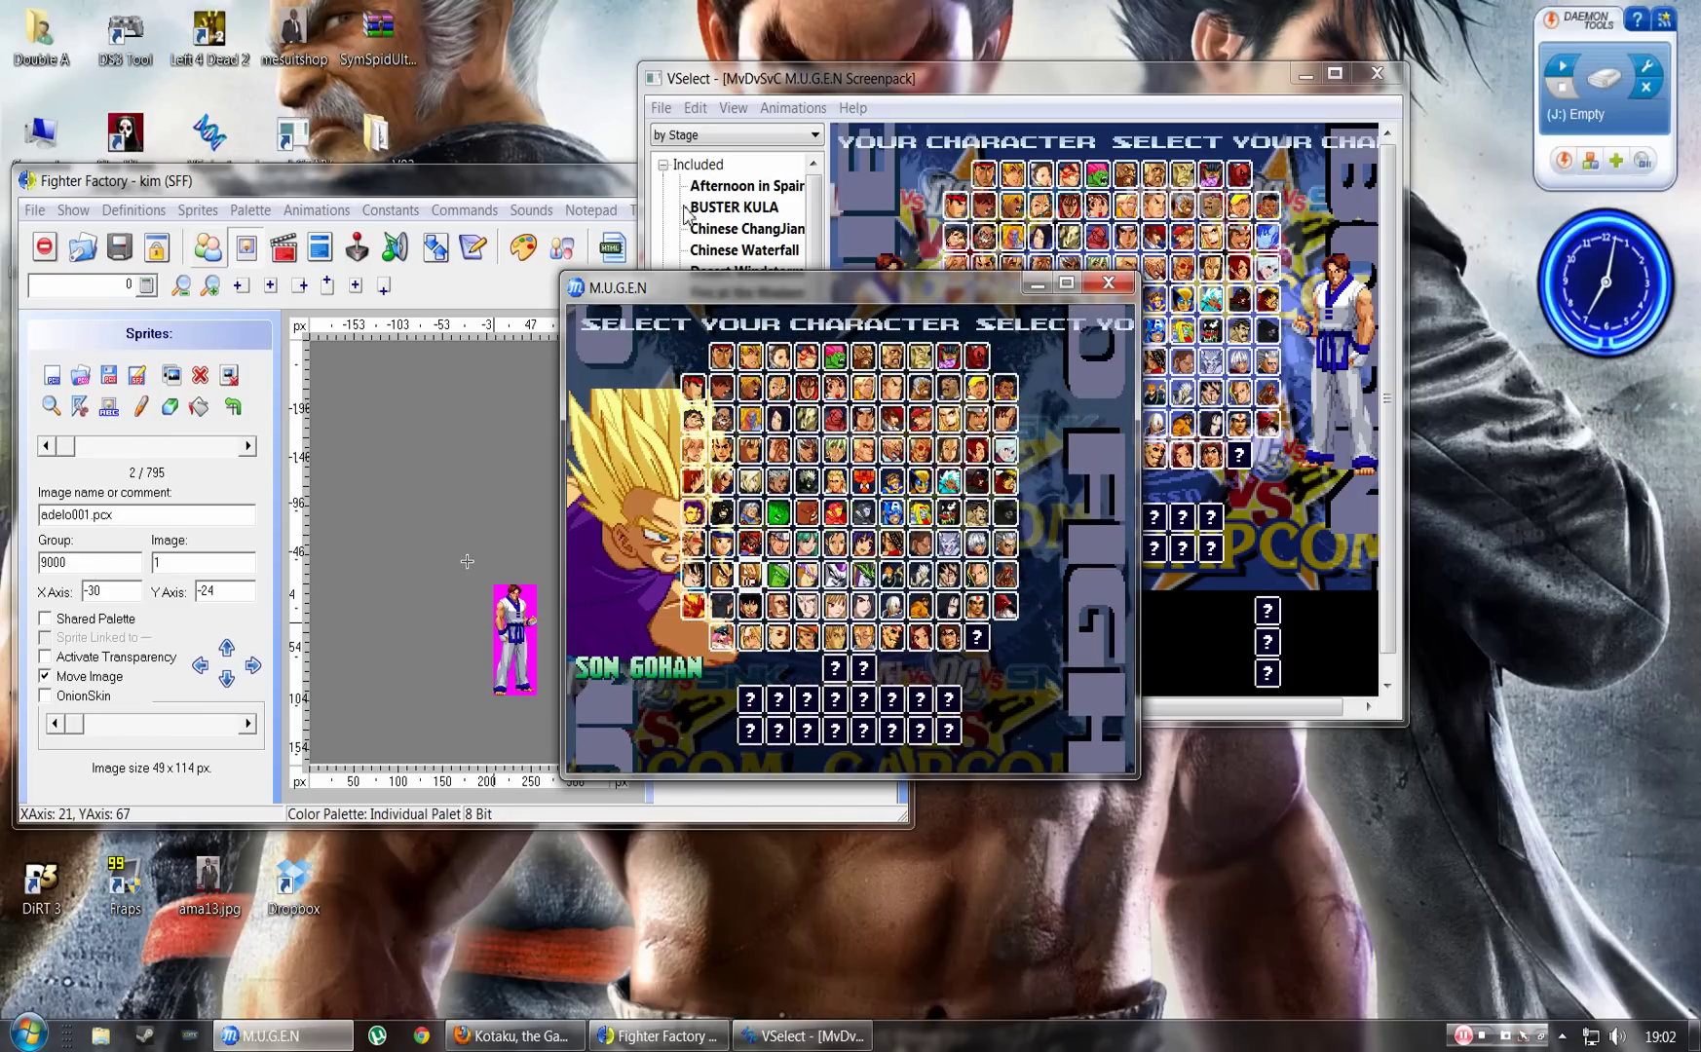
{"action": "key", "text": "Right"}
{"action": "key", "text": "Right"}
{"action": "key", "text": "Right"}
{"action": "key", "text": "Right"}
{"action": "key", "text": "Up"}
{"action": "key", "text": "Right"}
{"action": "key", "text": "Right"}
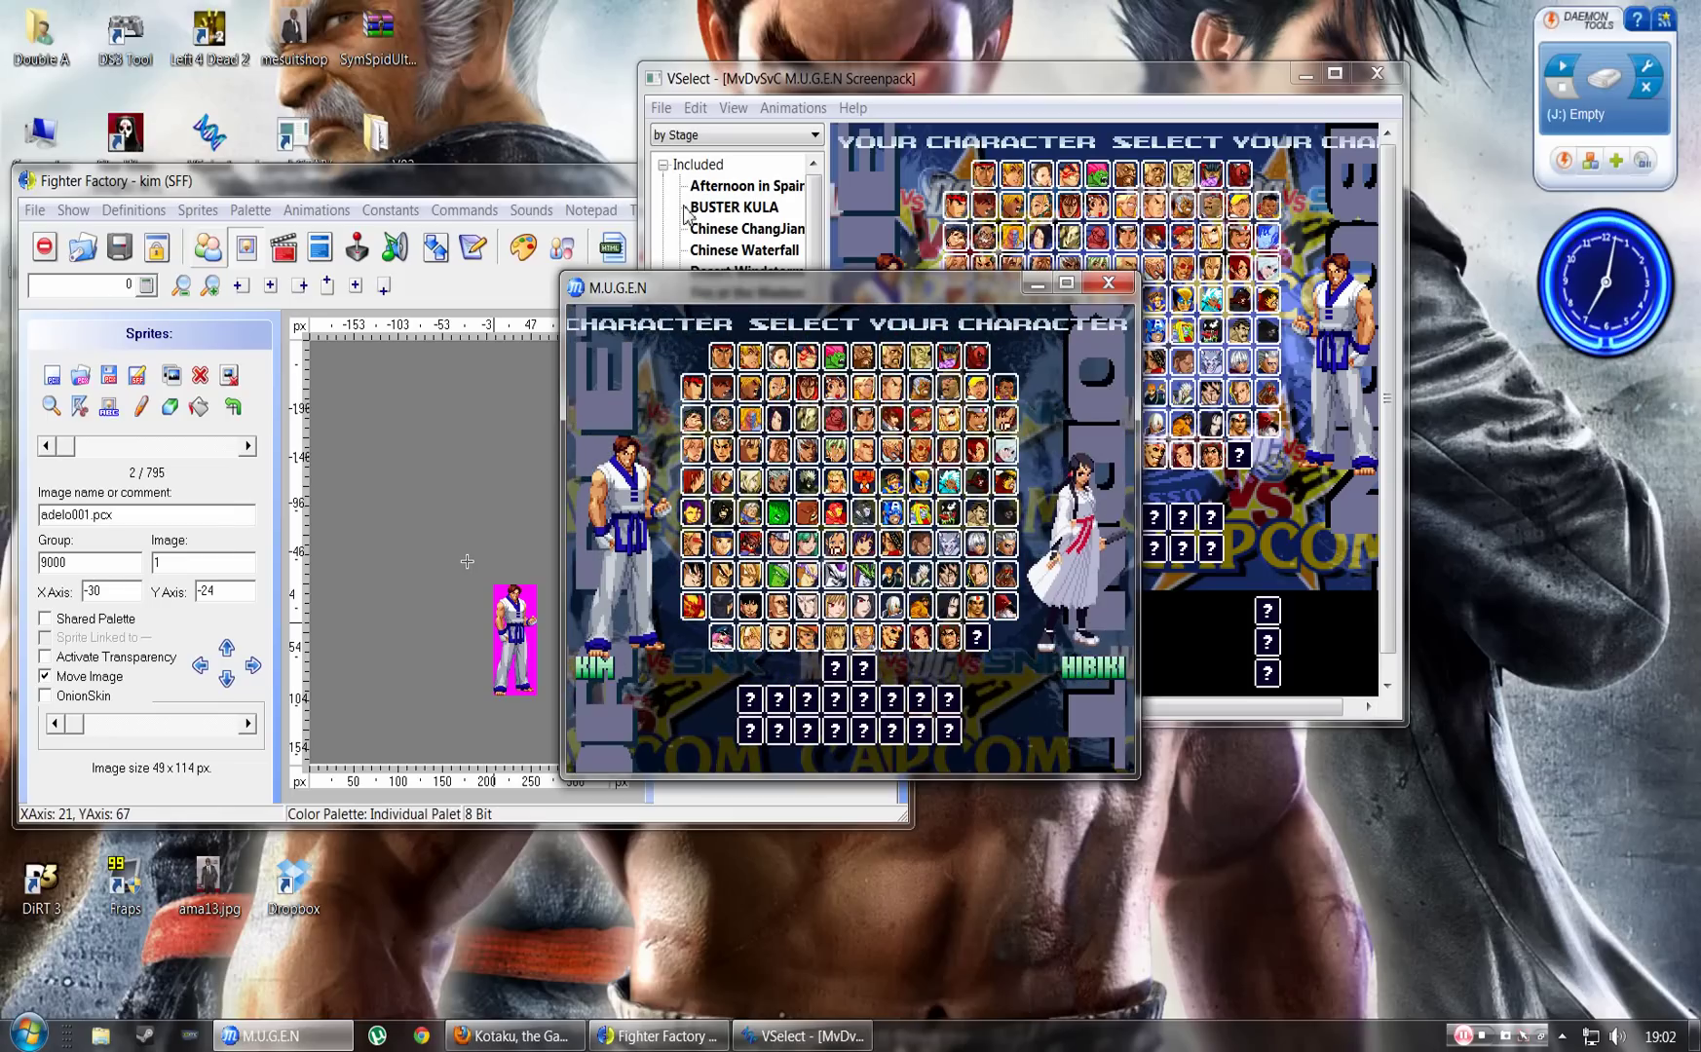
{"action": "key", "text": "Right"}
{"action": "key", "text": "Right"}
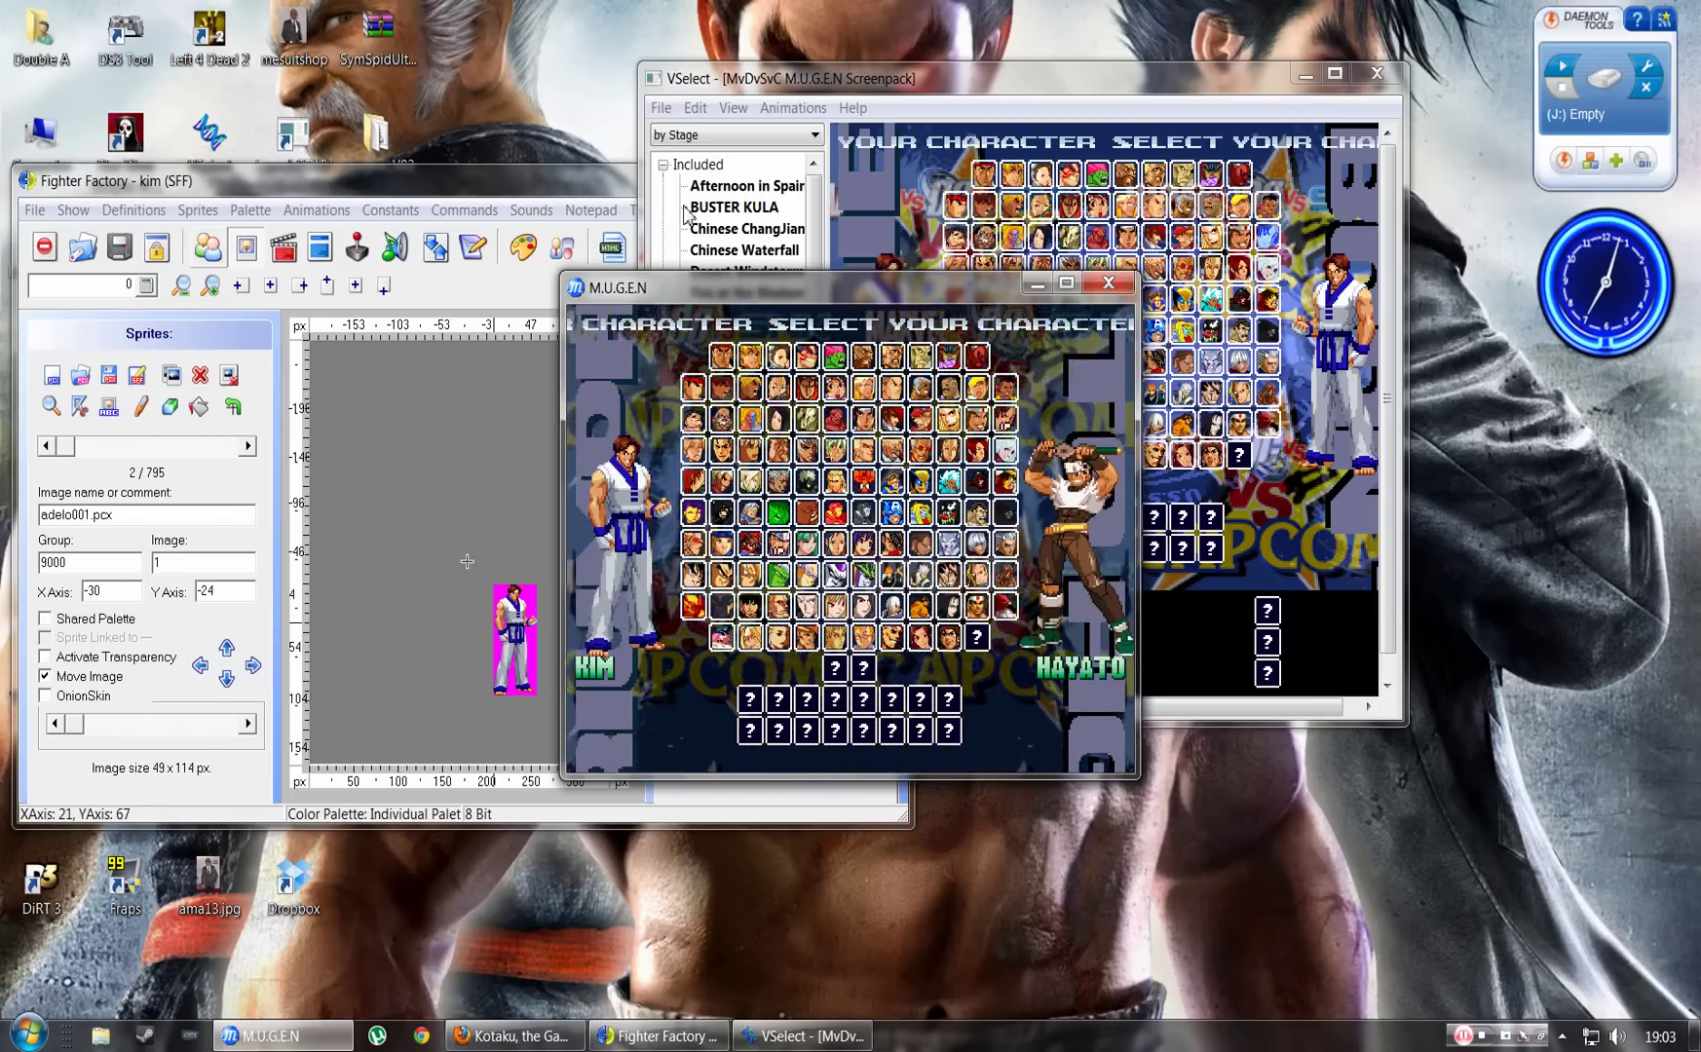
{"action": "key", "text": "Right"}
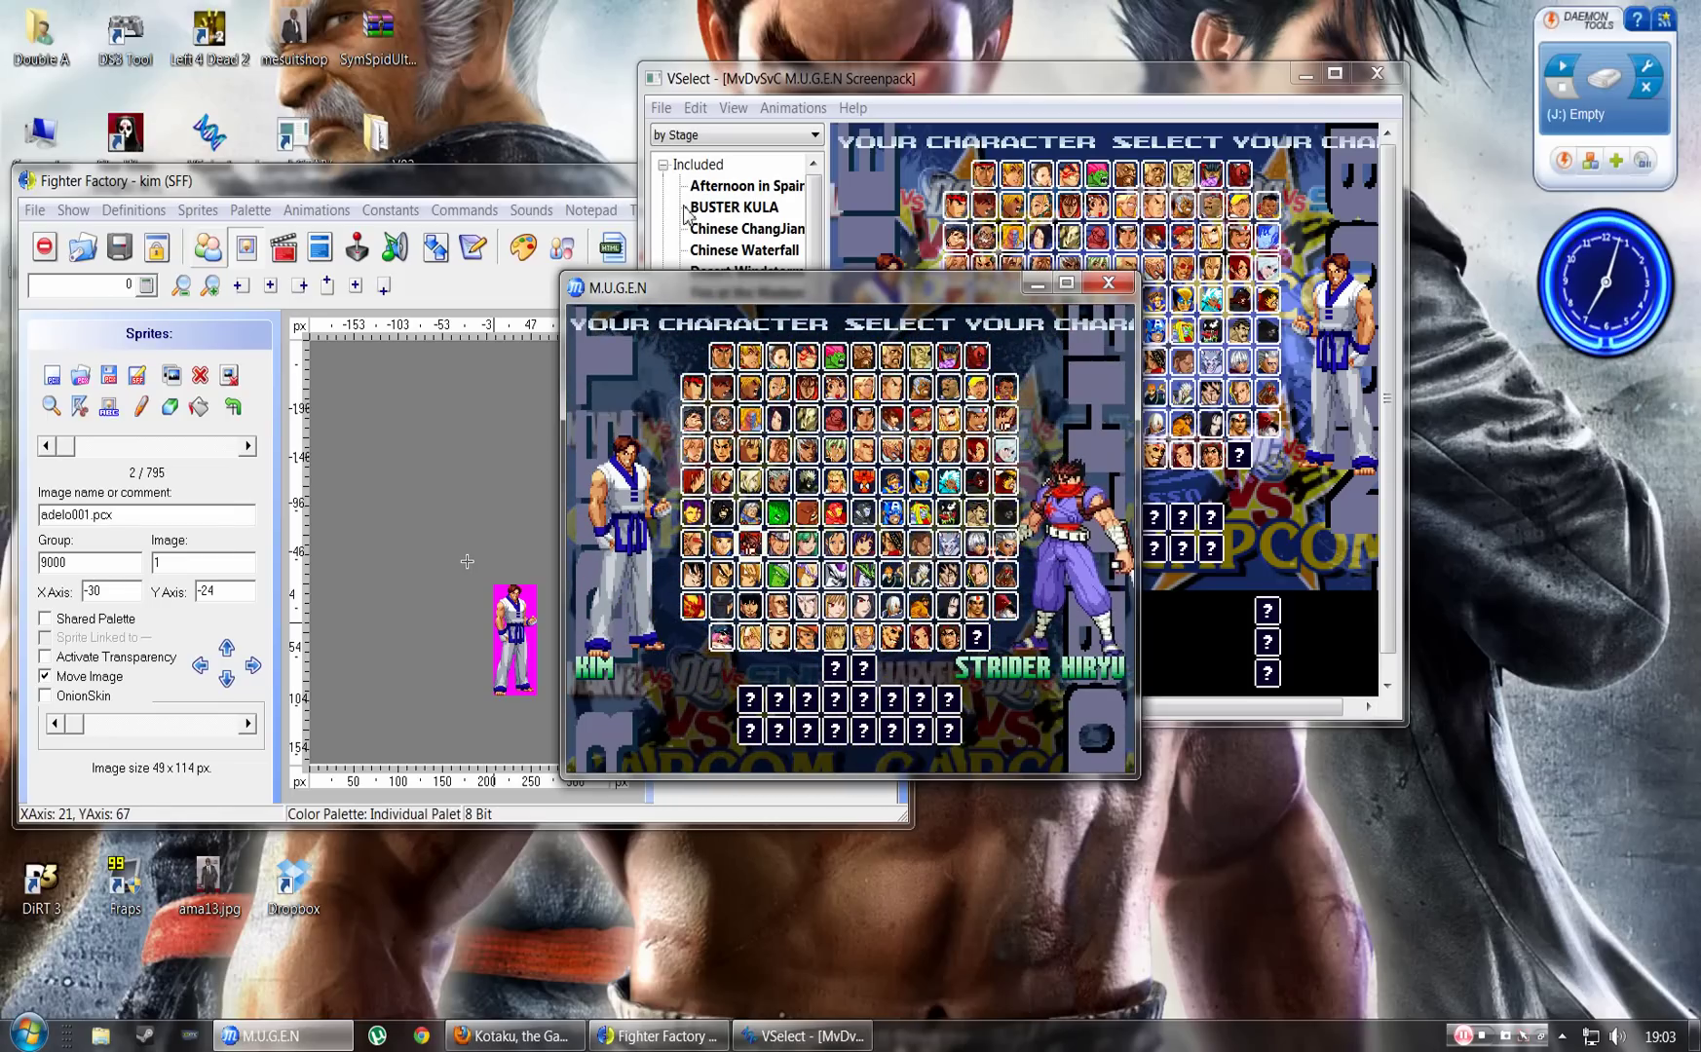
{"action": "key", "text": "Right"}
{"action": "key", "text": "Right"}
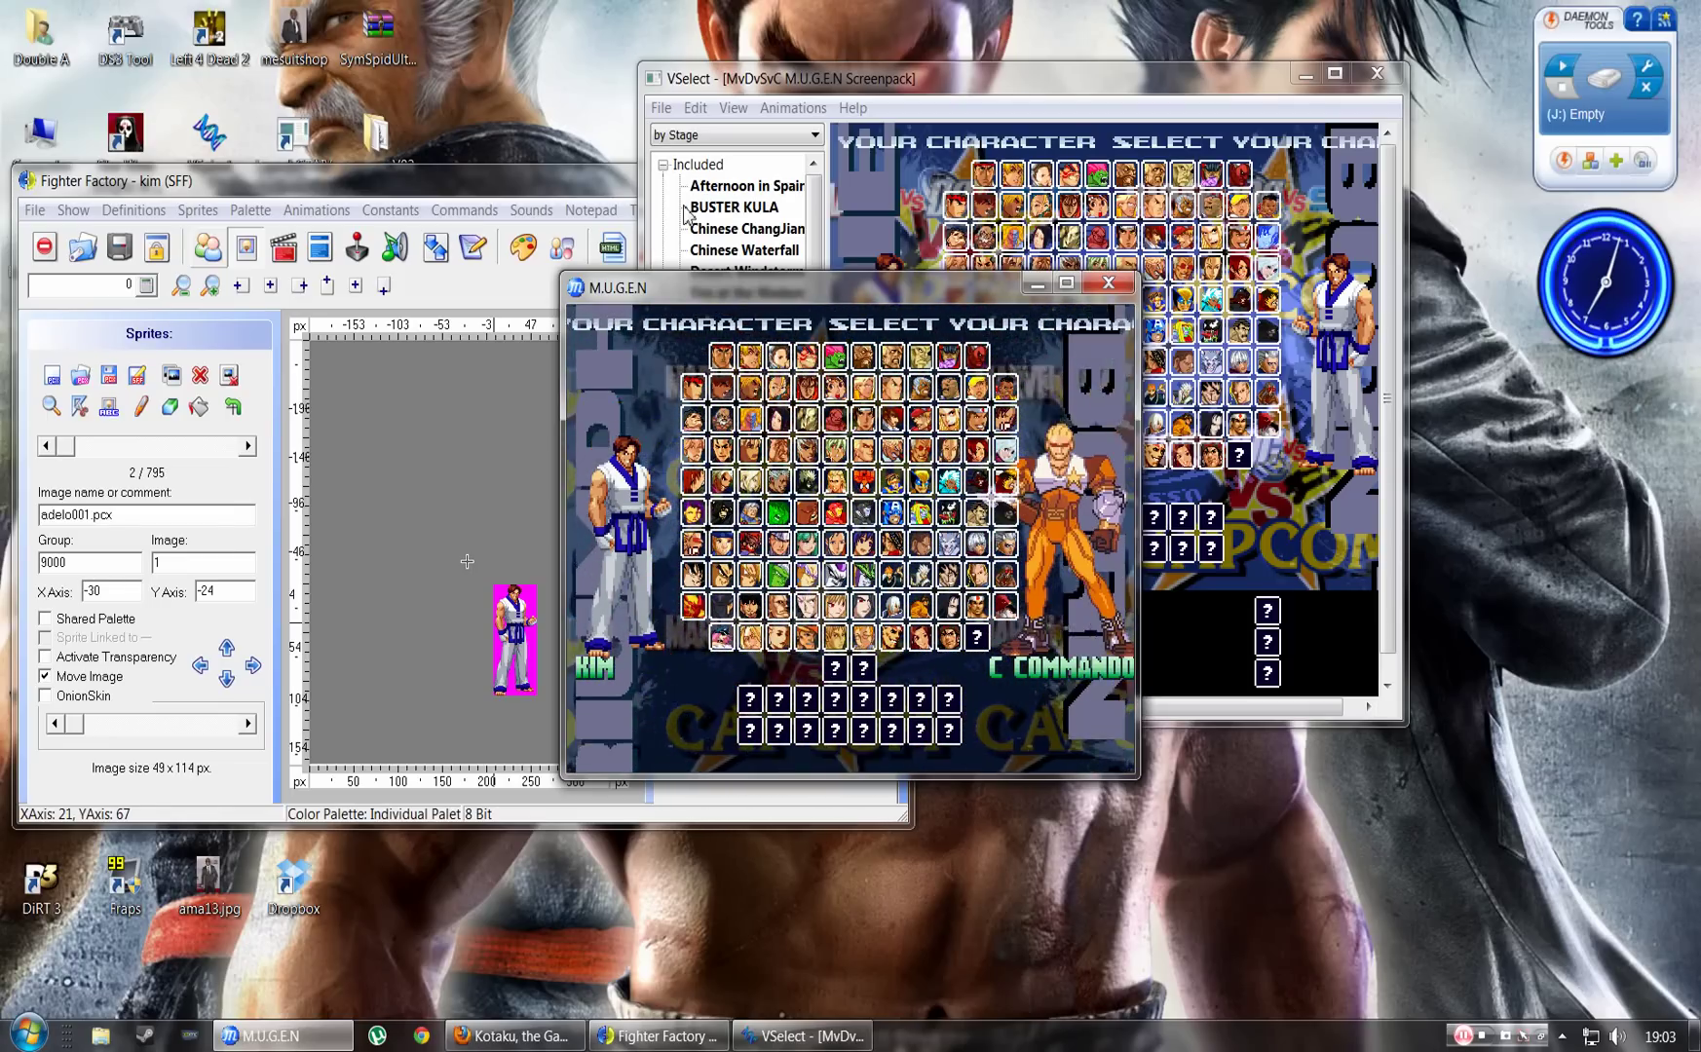
{"action": "key", "text": "Return"}
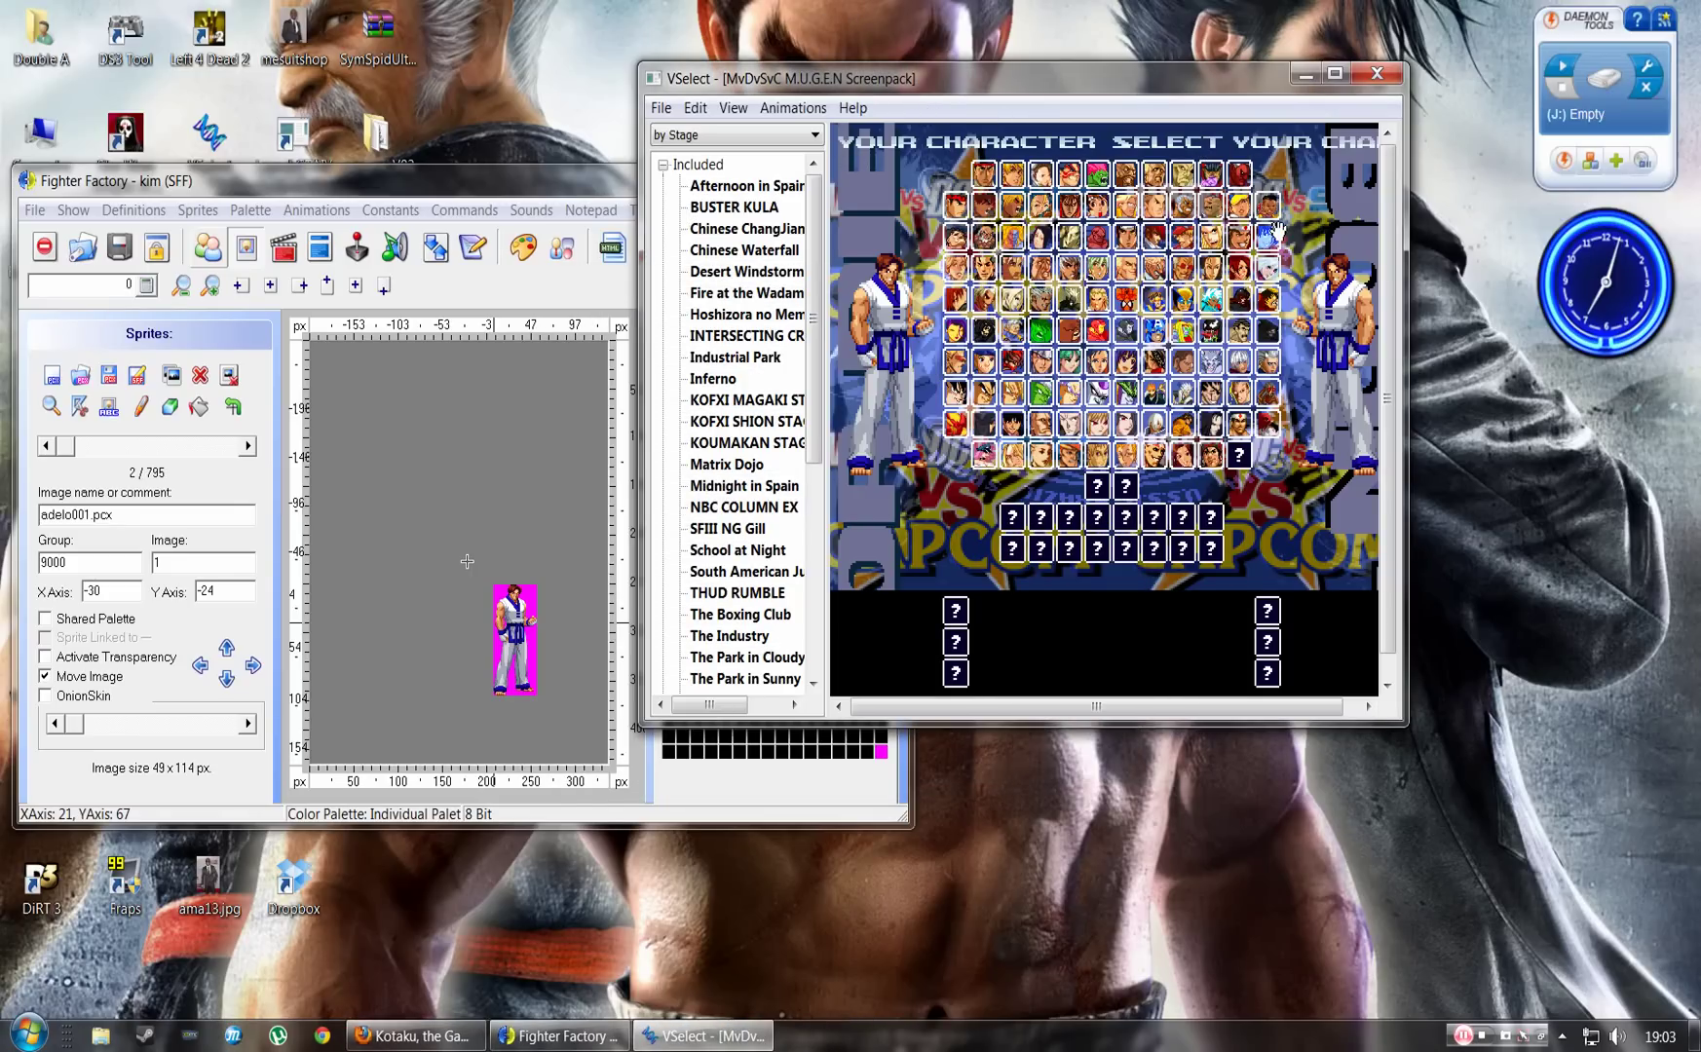
Scroll back to sprite 1/795, the 25x25 small portrait adelo000.pcx (group 9000, image 0).
{"action": "left_click", "coordinate": [558, 424]}
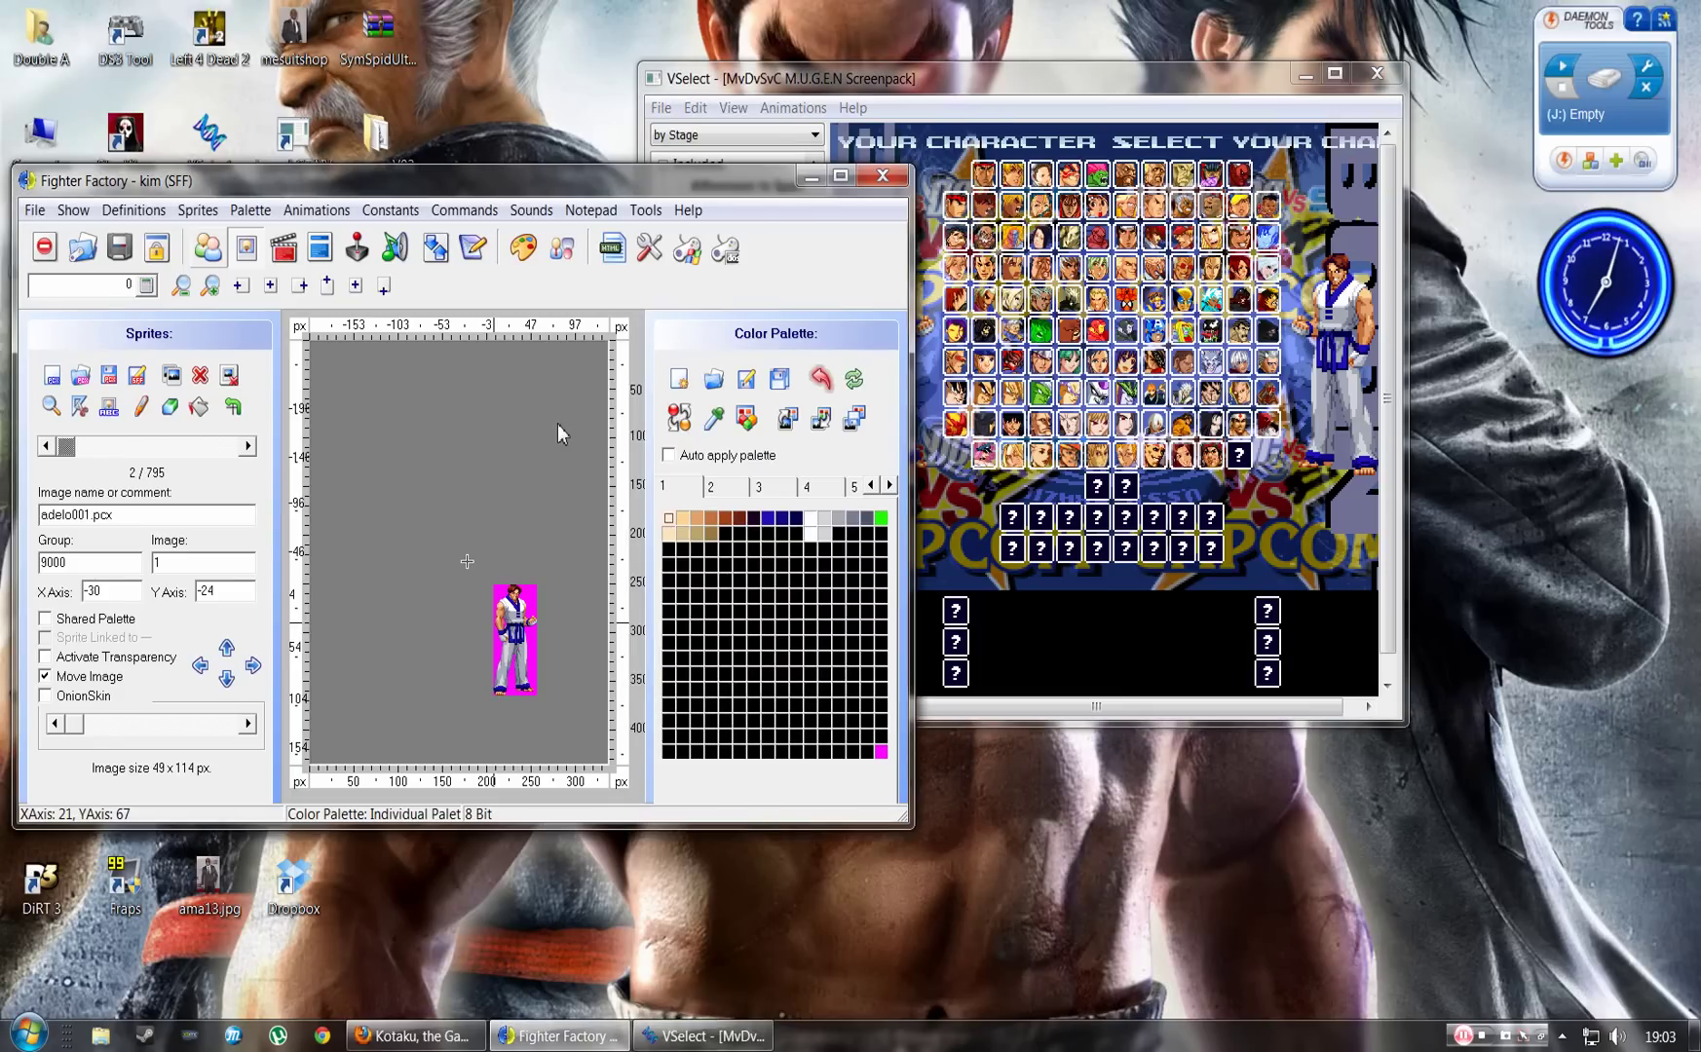
{"action": "left_click", "coordinate": [43, 447]}
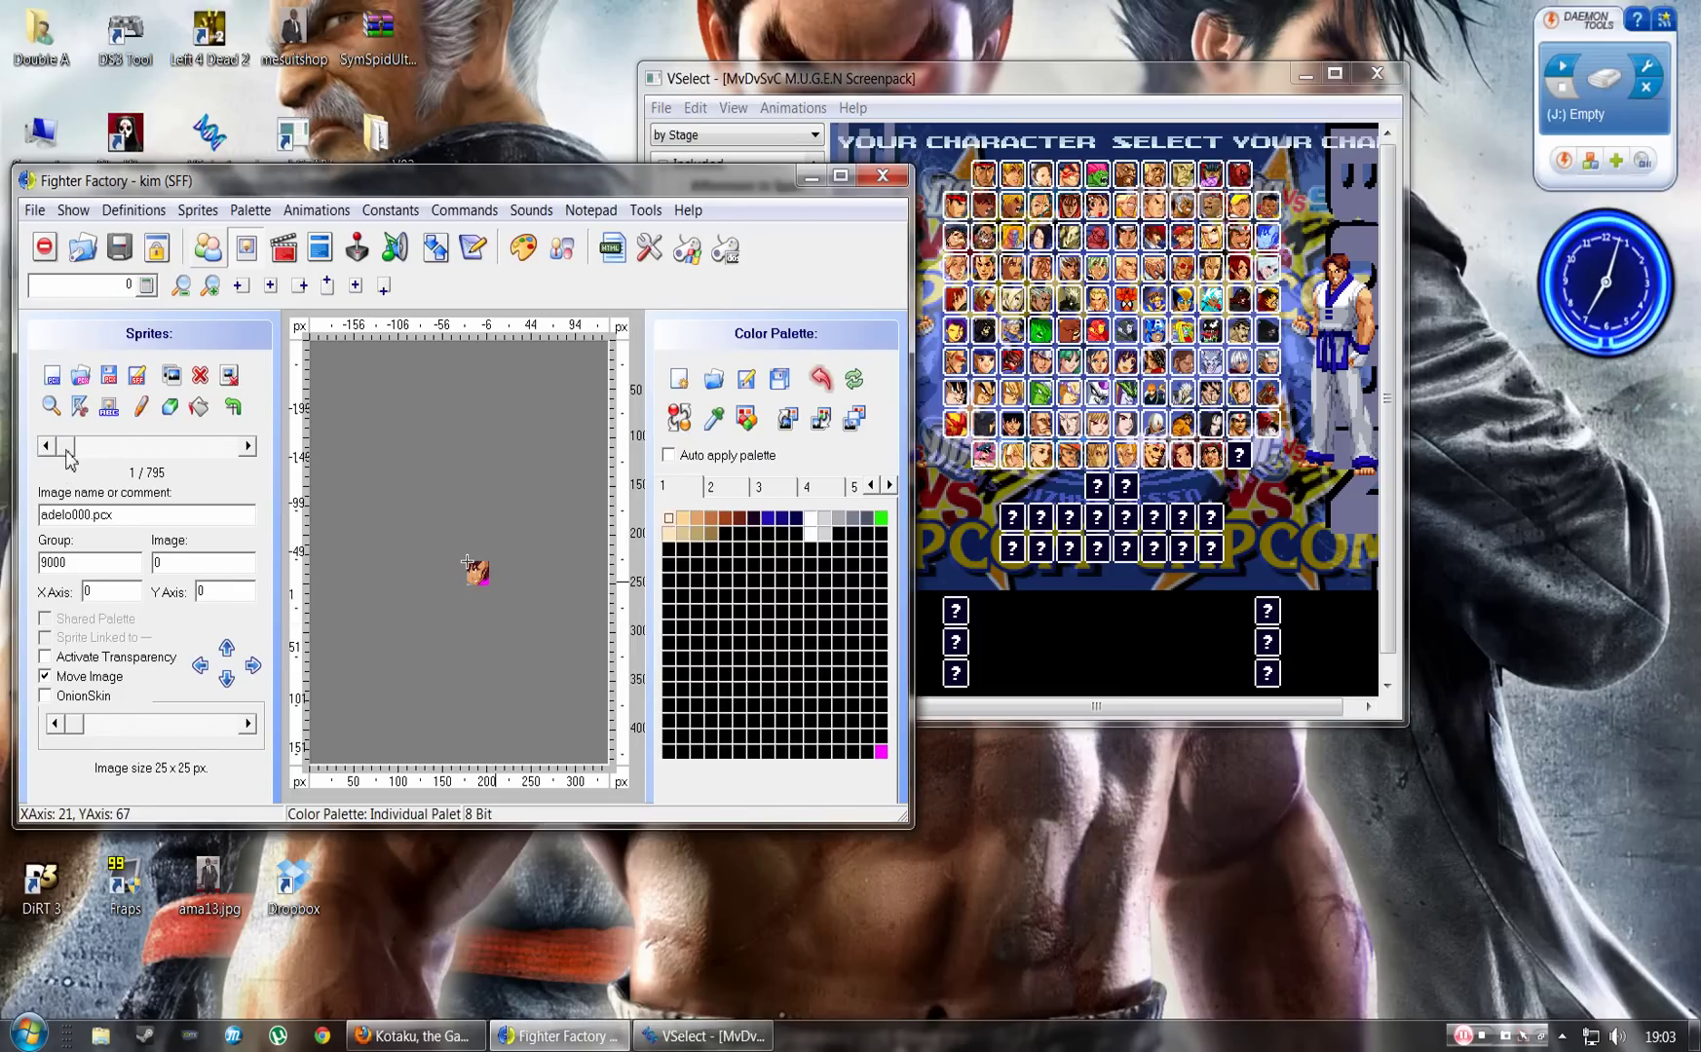
{"action": "left_click_drag", "start_coordinate": [66, 451], "coordinate": [255, 465]}
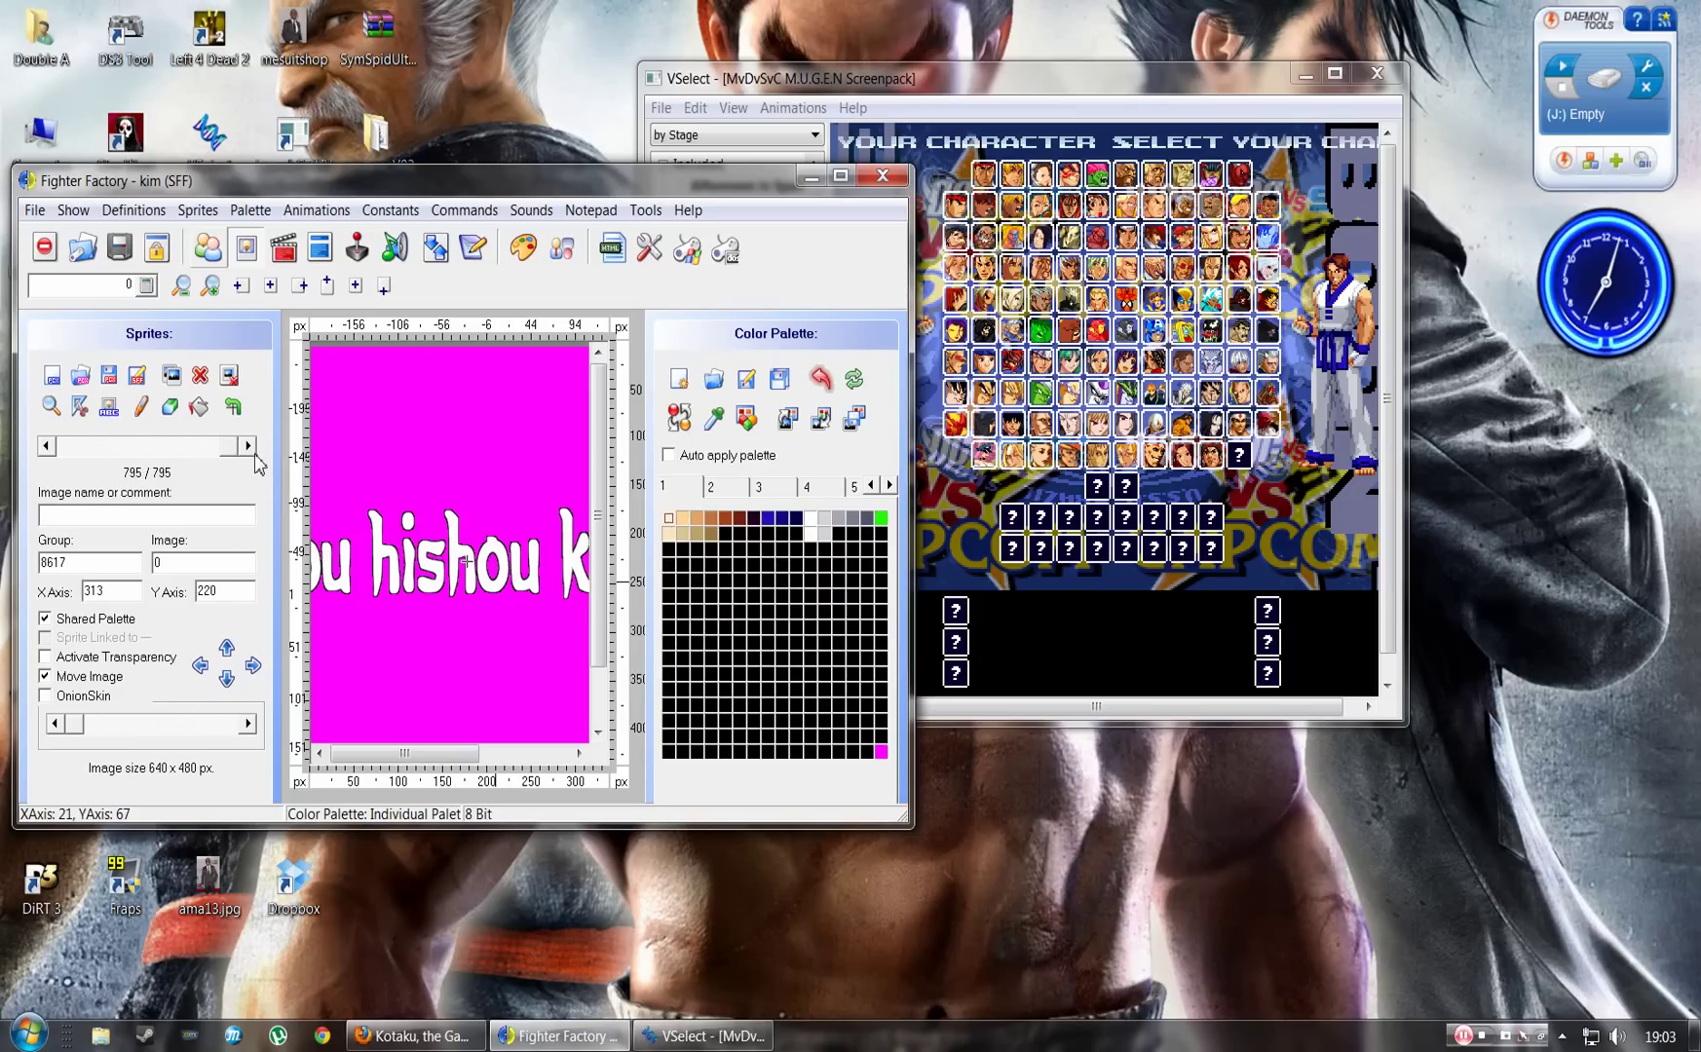
{"action": "left_click", "coordinate": [45, 447]}
{"action": "left_click", "coordinate": [46, 447]}
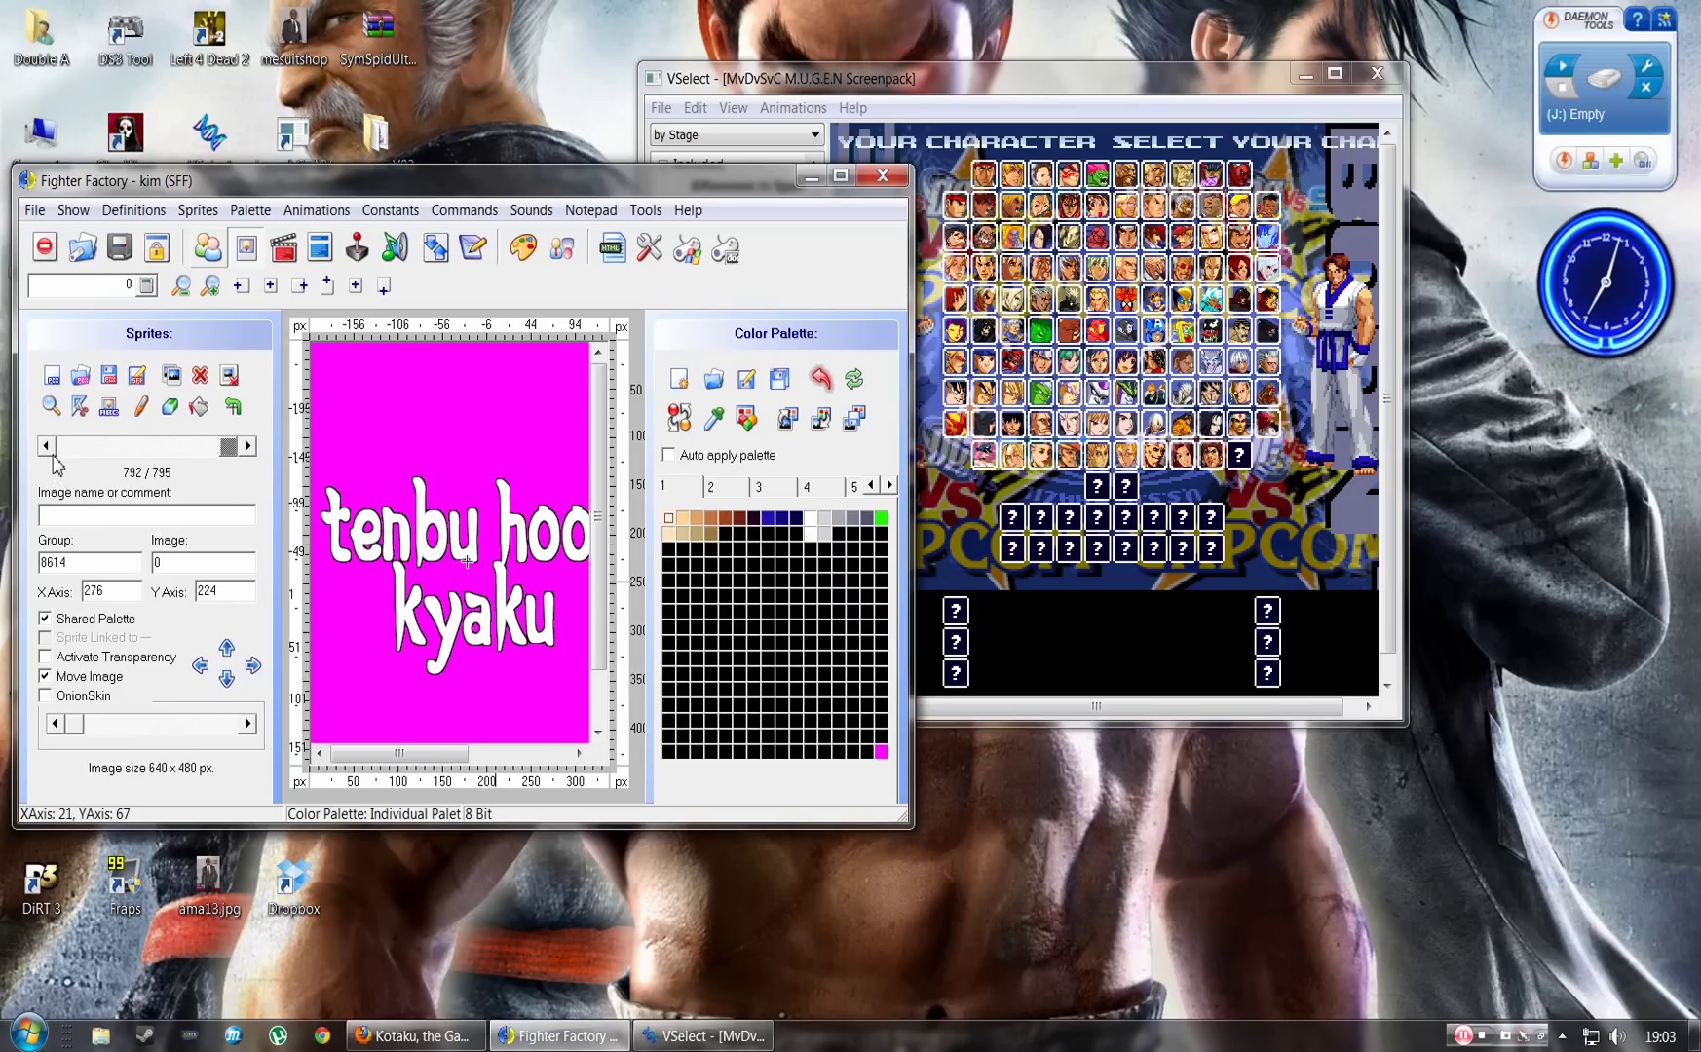
{"action": "left_click_drag", "start_coordinate": [233, 446], "coordinate": [58, 448]}
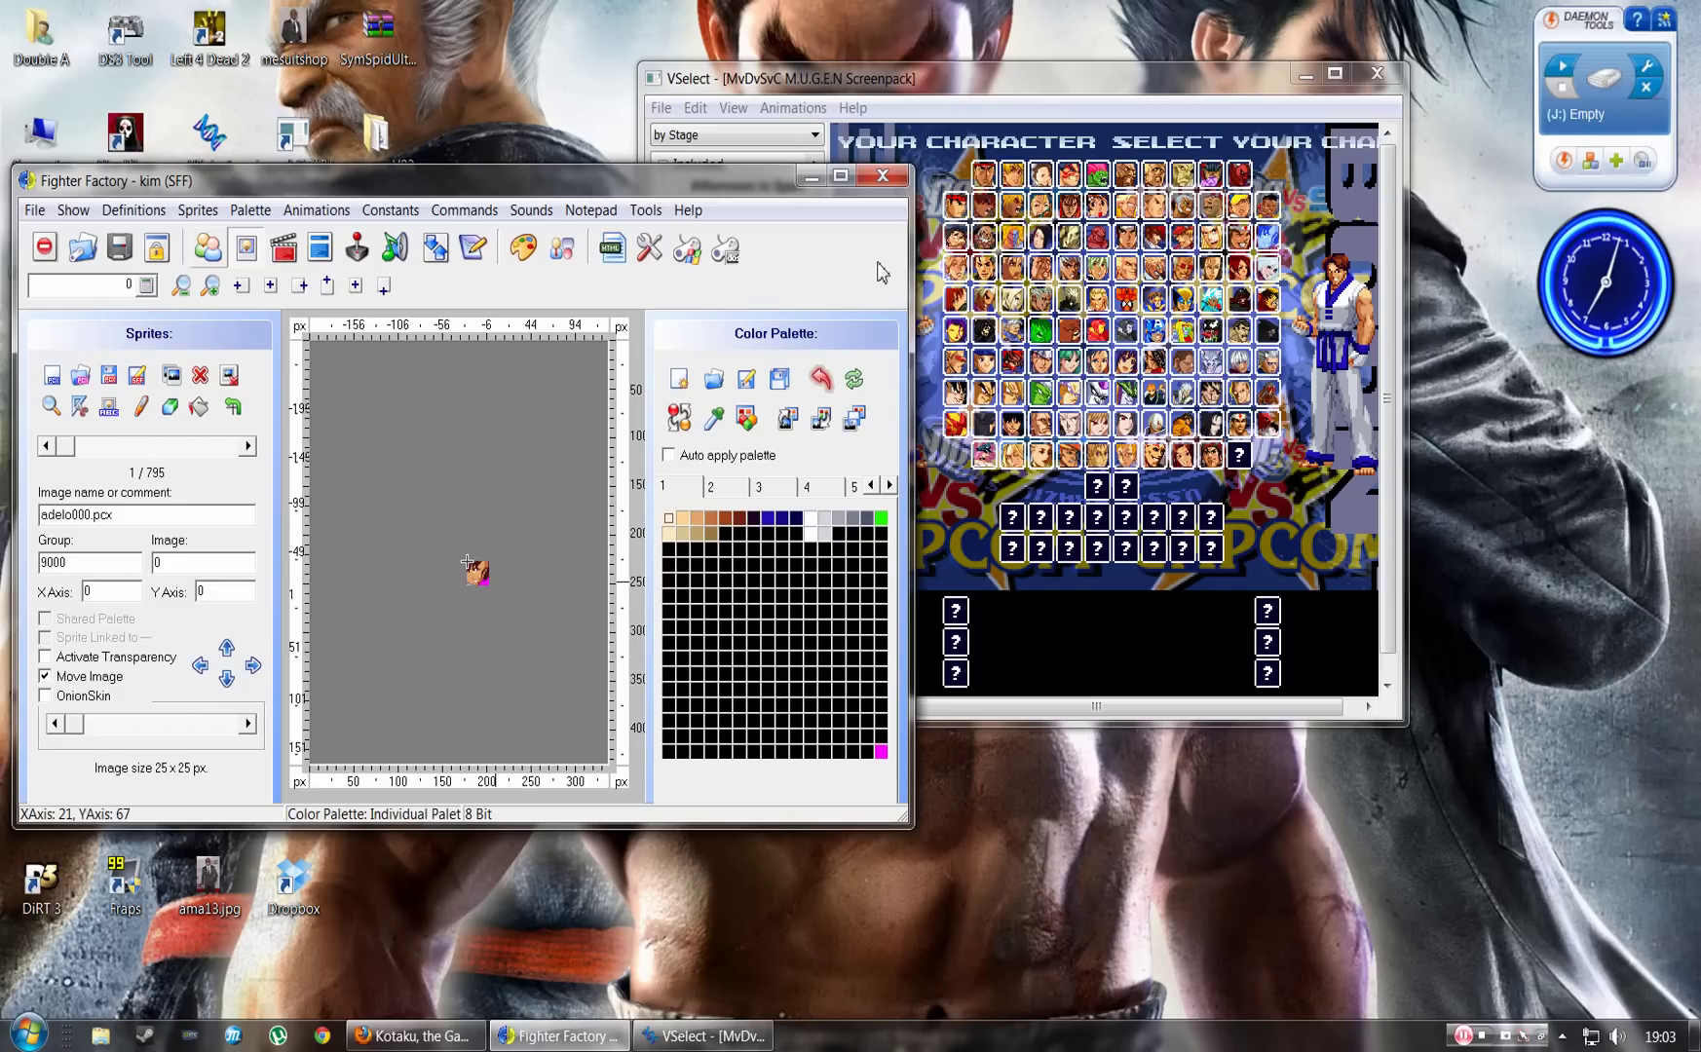